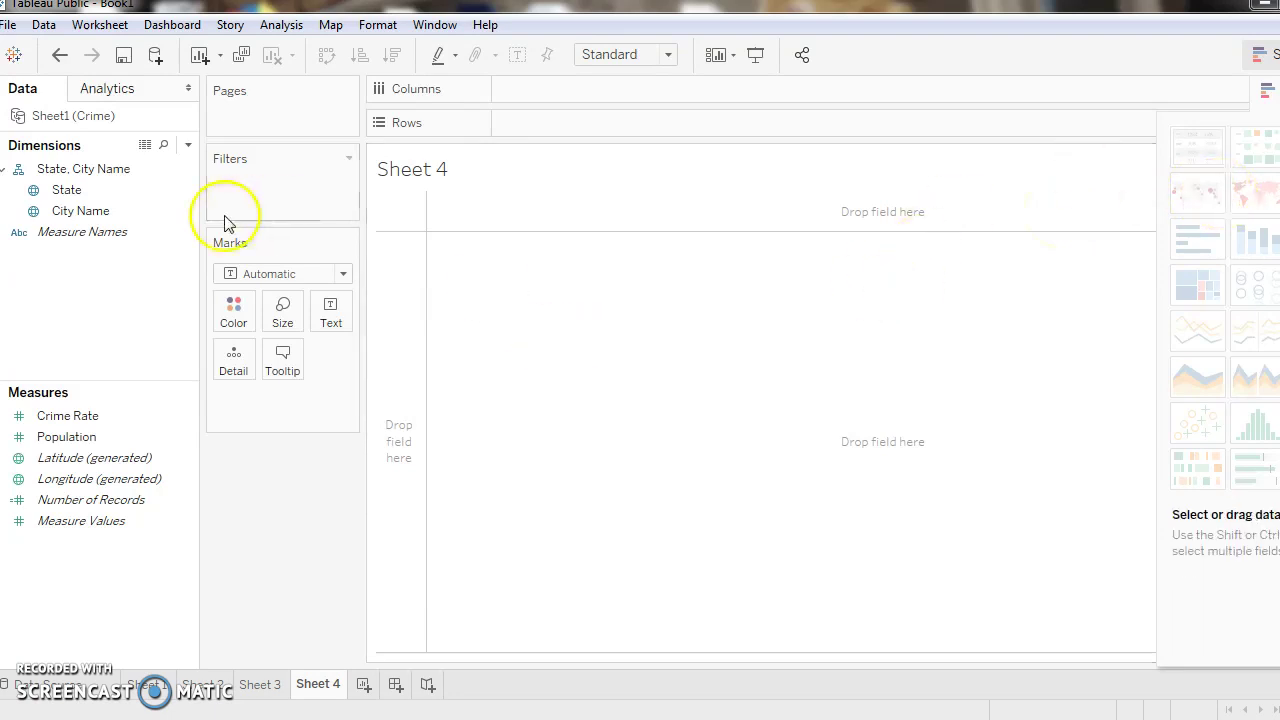
Build a bar chart with State on Columns and summed Population on Rows
click(95, 193)
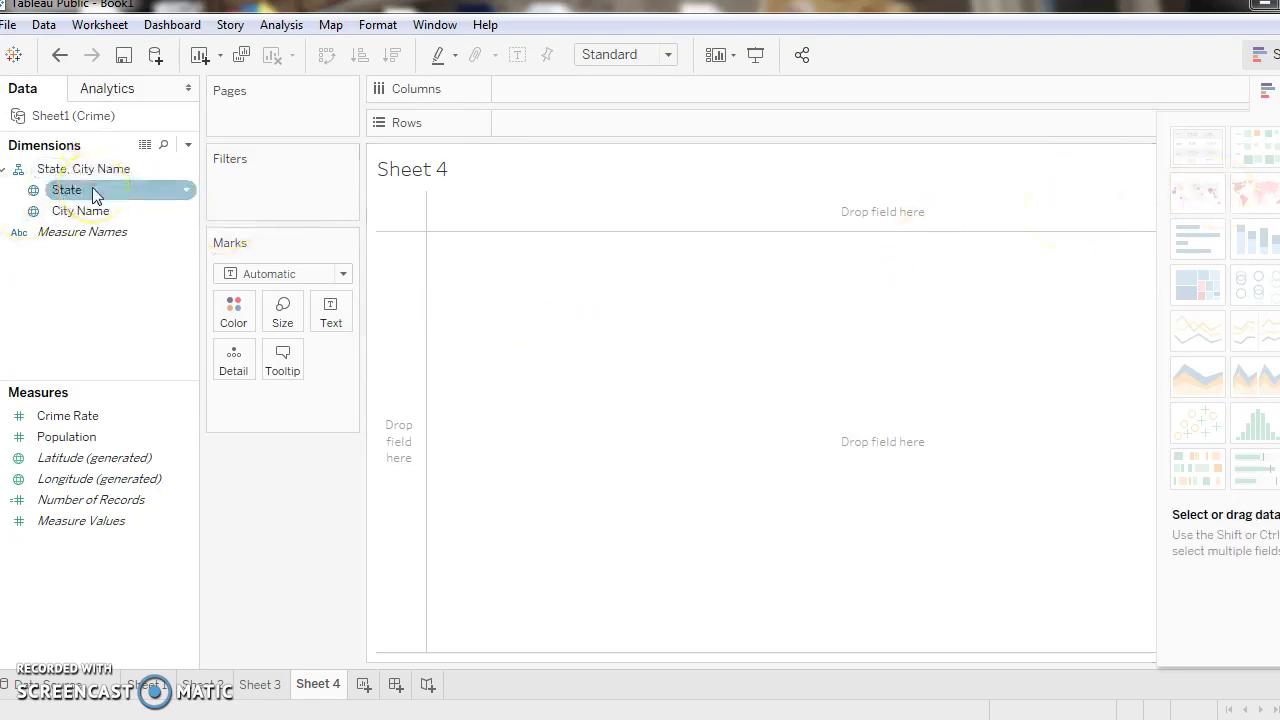
drag(95, 193, 549, 88)
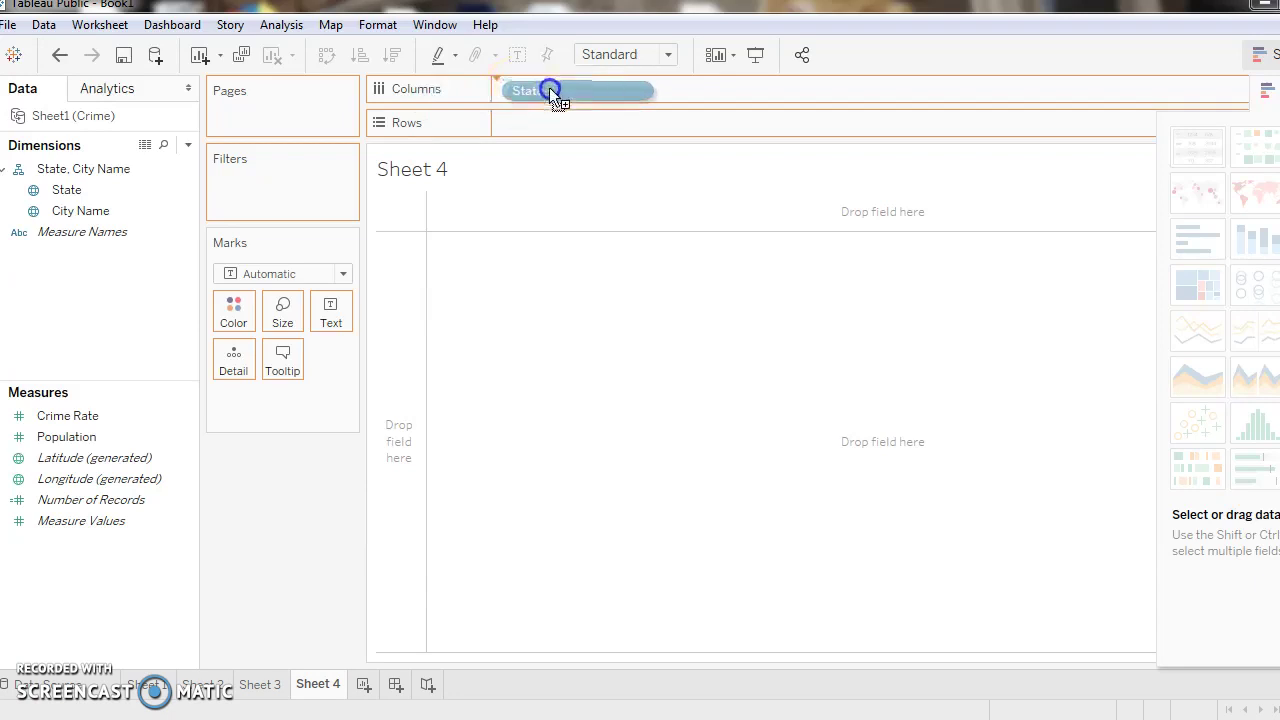
click(66, 437)
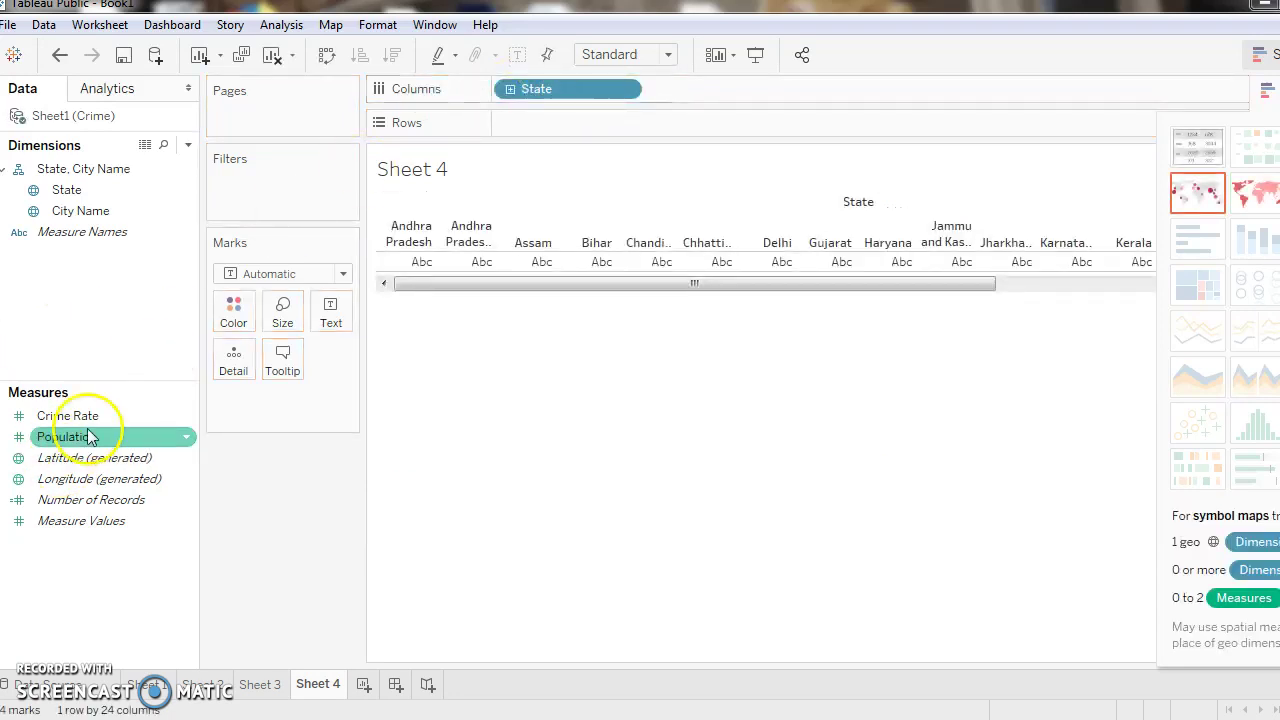
drag(110, 437, 571, 123)
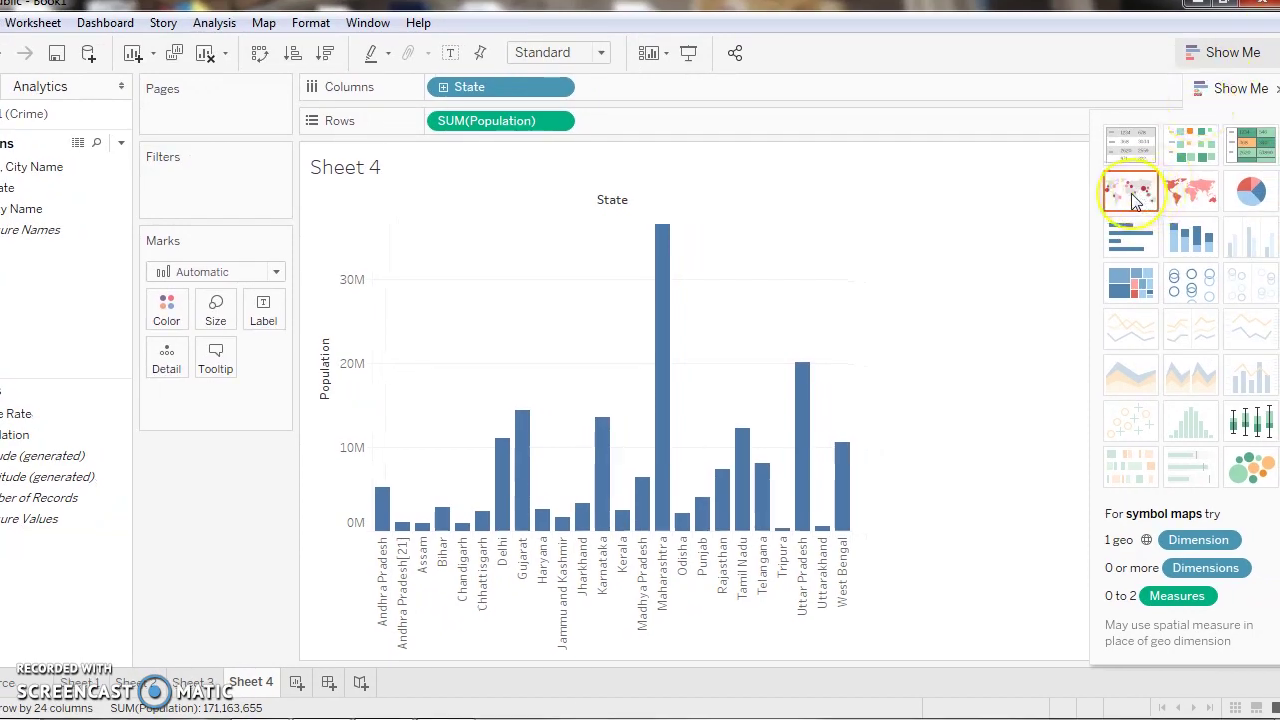
Convert the chart to a symbol map, move Show Me aside, and open the '24 unknown' options
click(1131, 191)
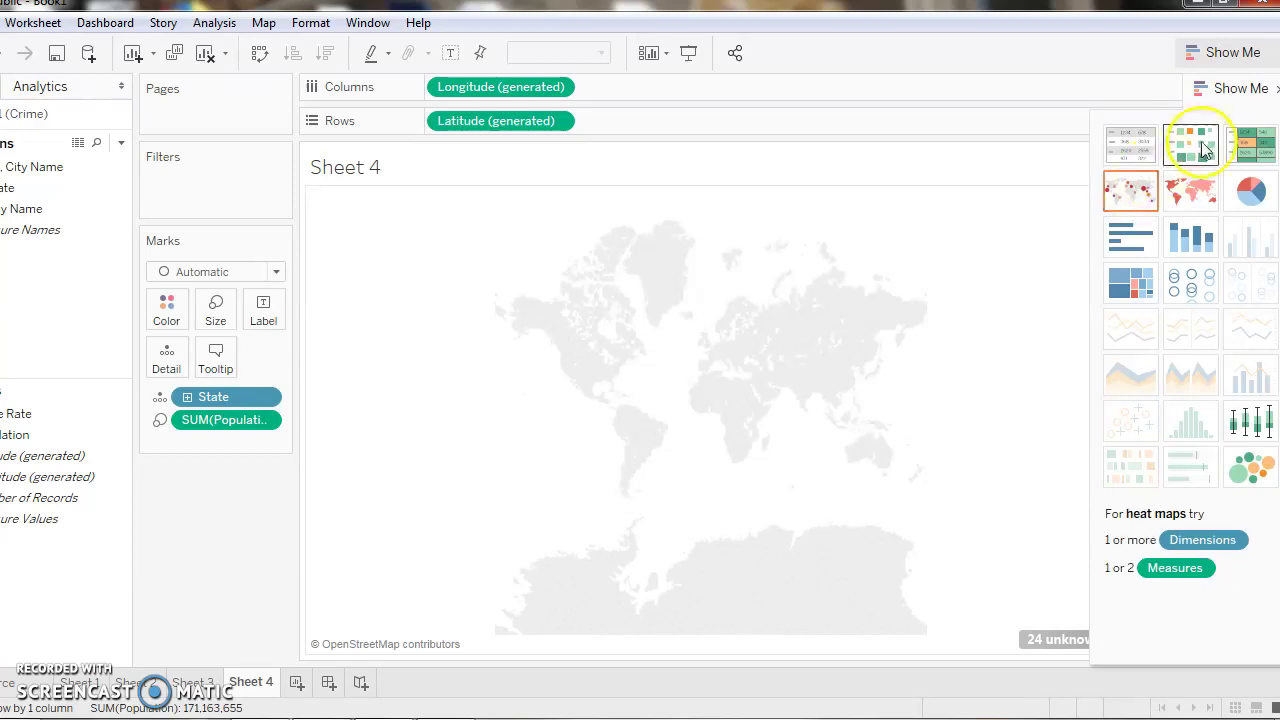
drag(1221, 95, 1261, 56)
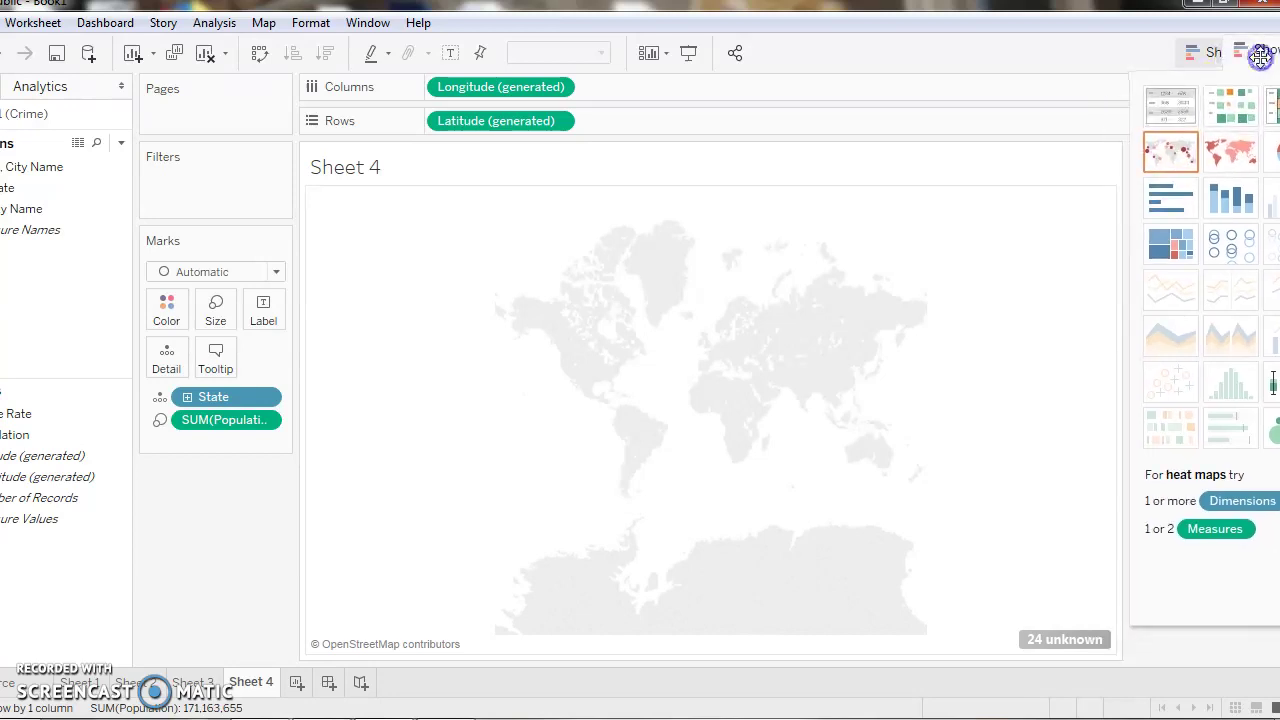
click(1039, 643)
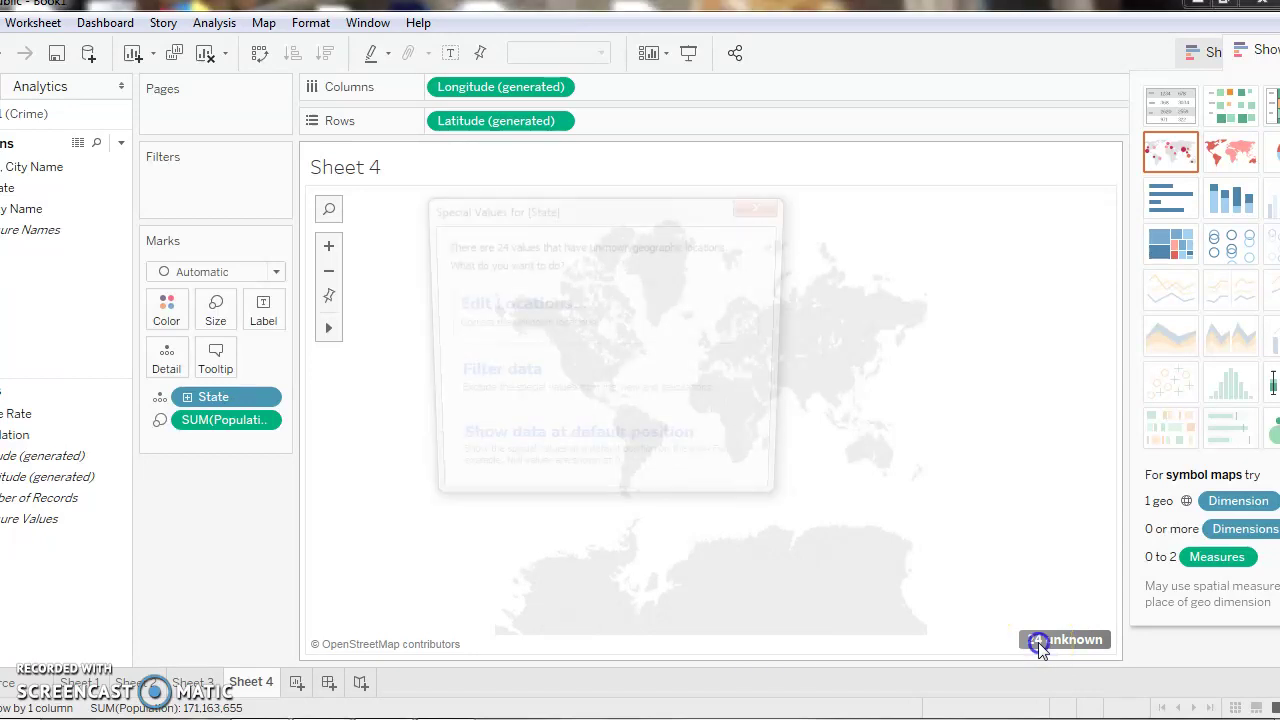
Edit the state locations so Country/Region is fixed to India
click(529, 310)
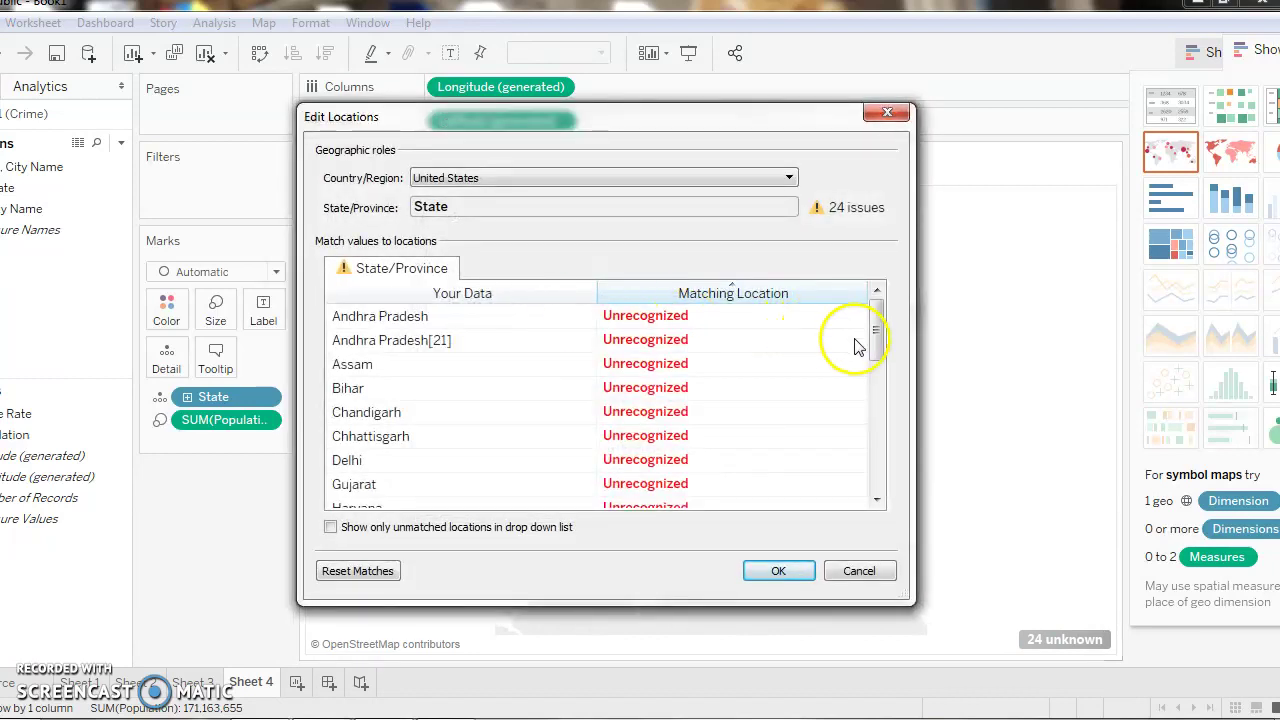
click(873, 340)
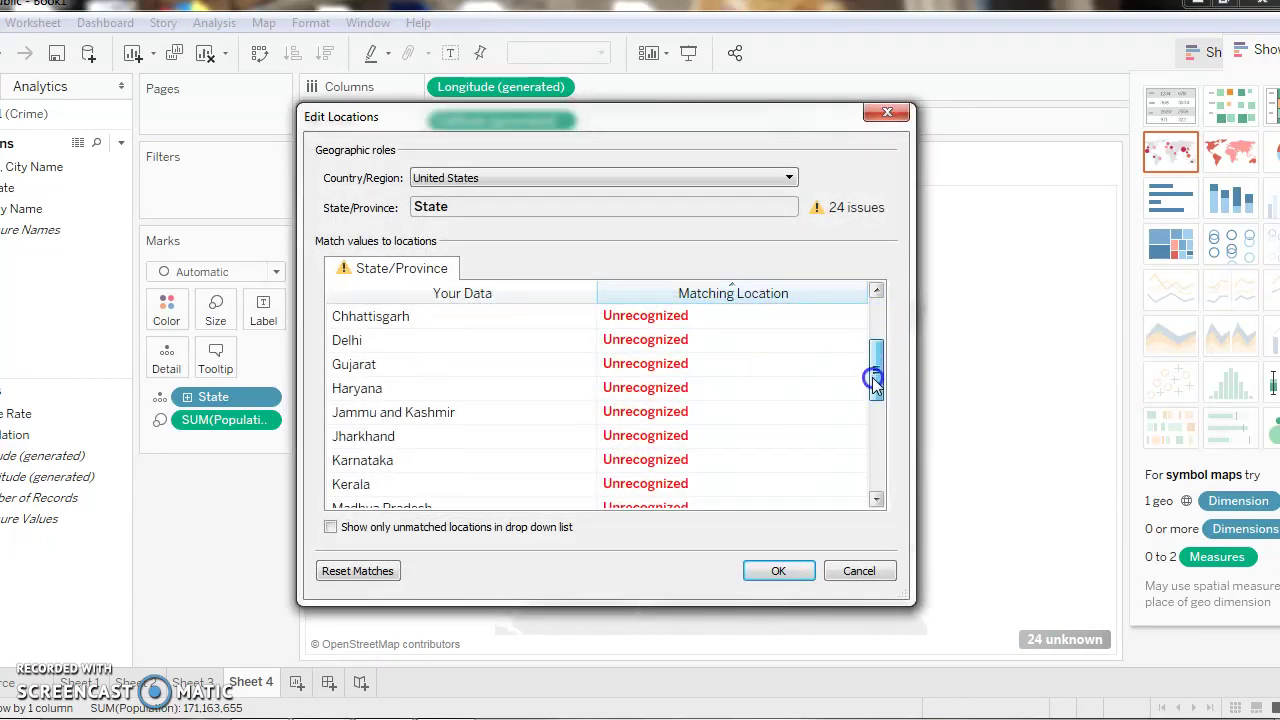
mouse_move(873, 340)
mouse_down()
mouse_move(875, 436)
mouse_move(876, 330)
mouse_up()
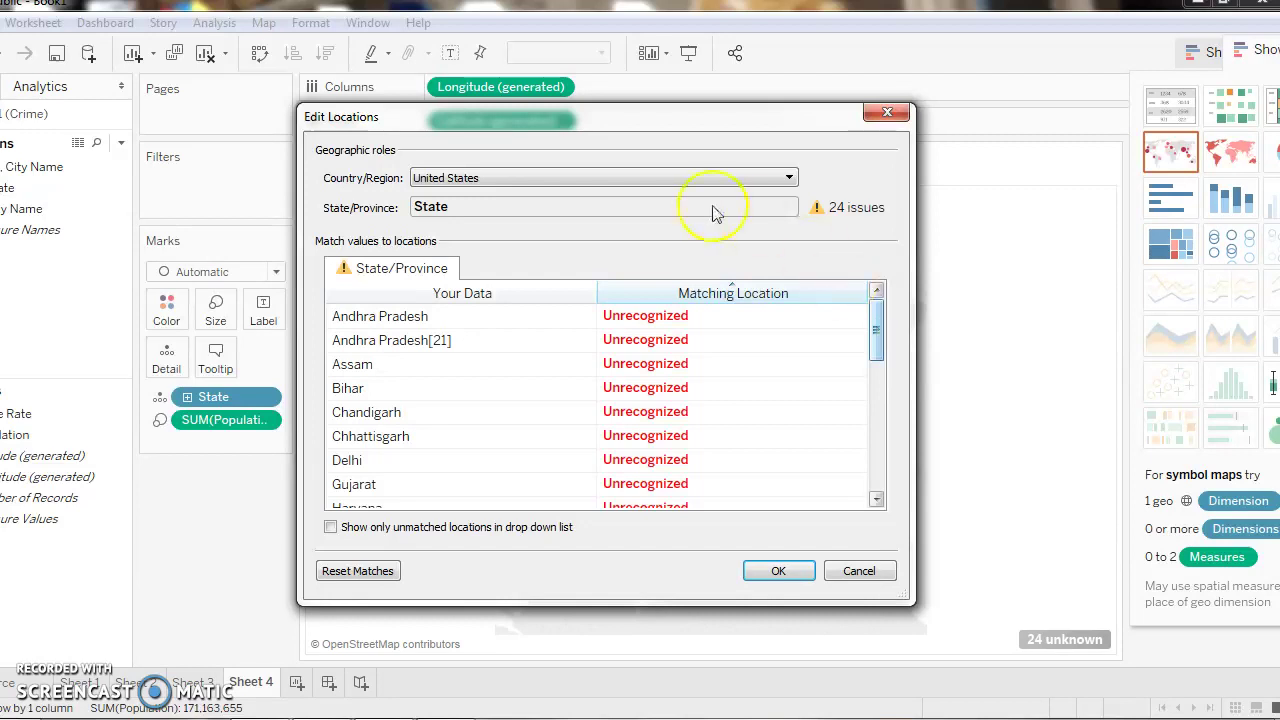
click(562, 177)
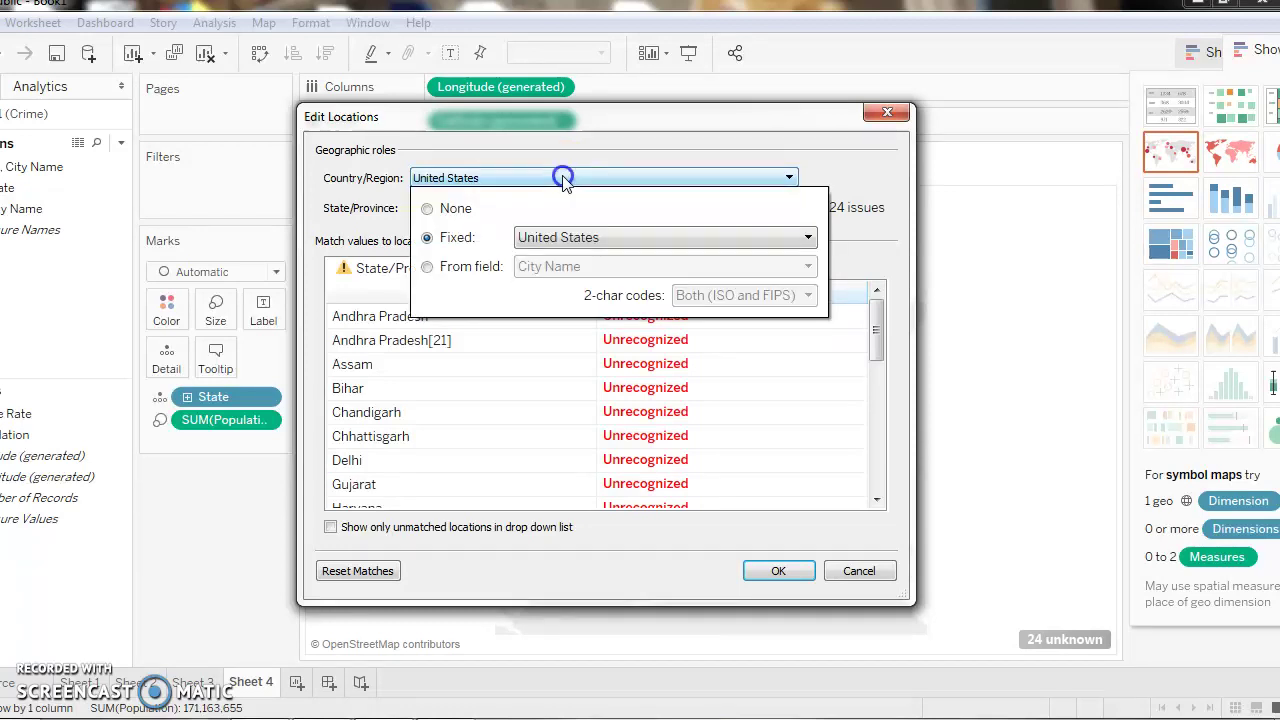
click(808, 240)
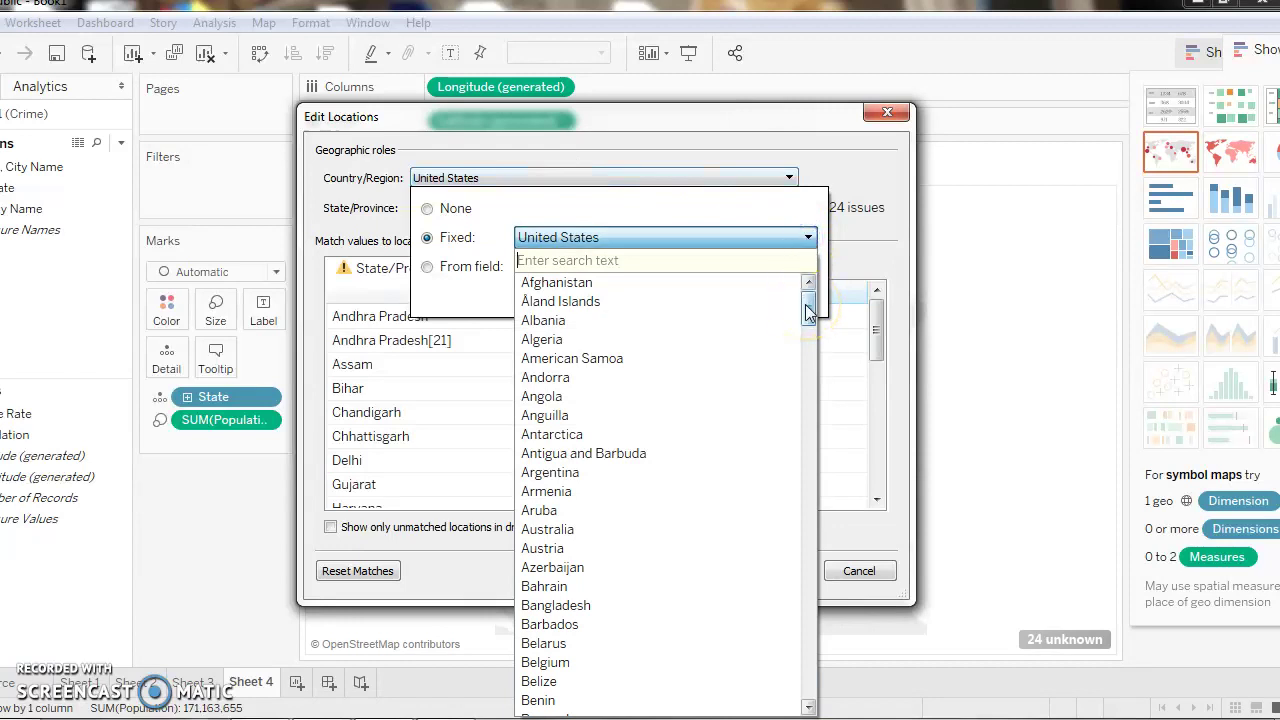
drag(809, 312, 813, 458)
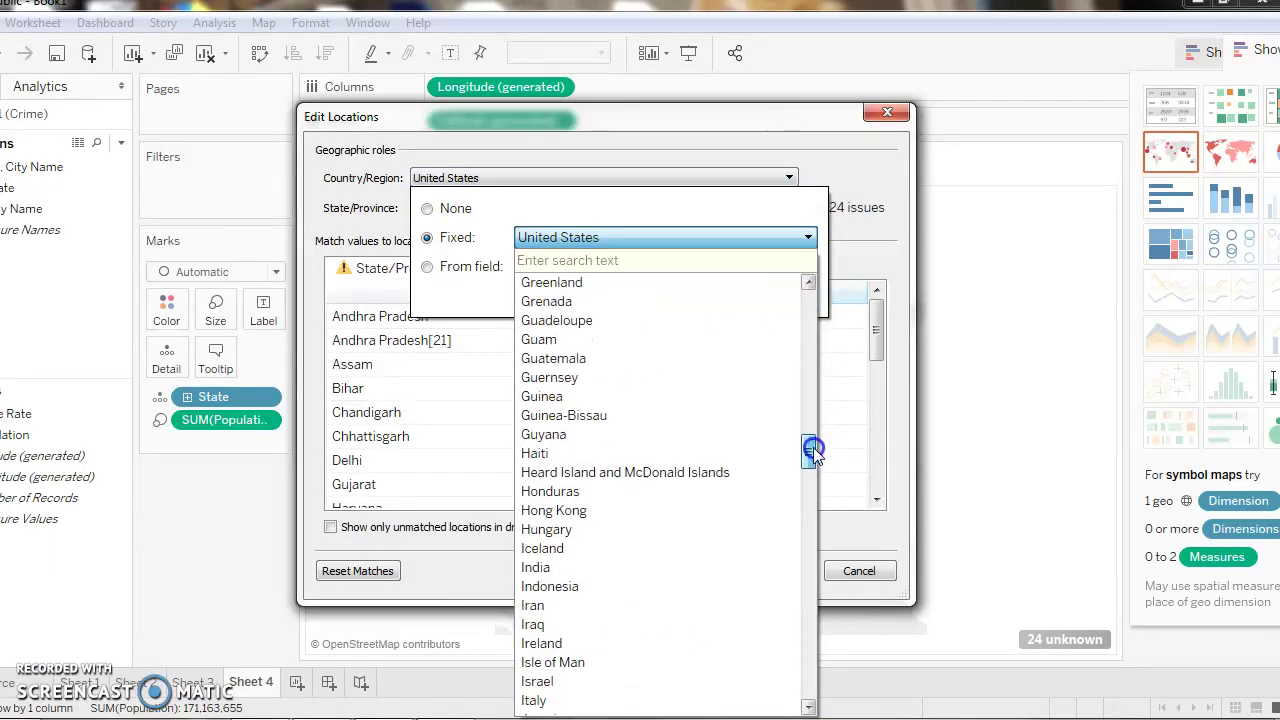
click(548, 472)
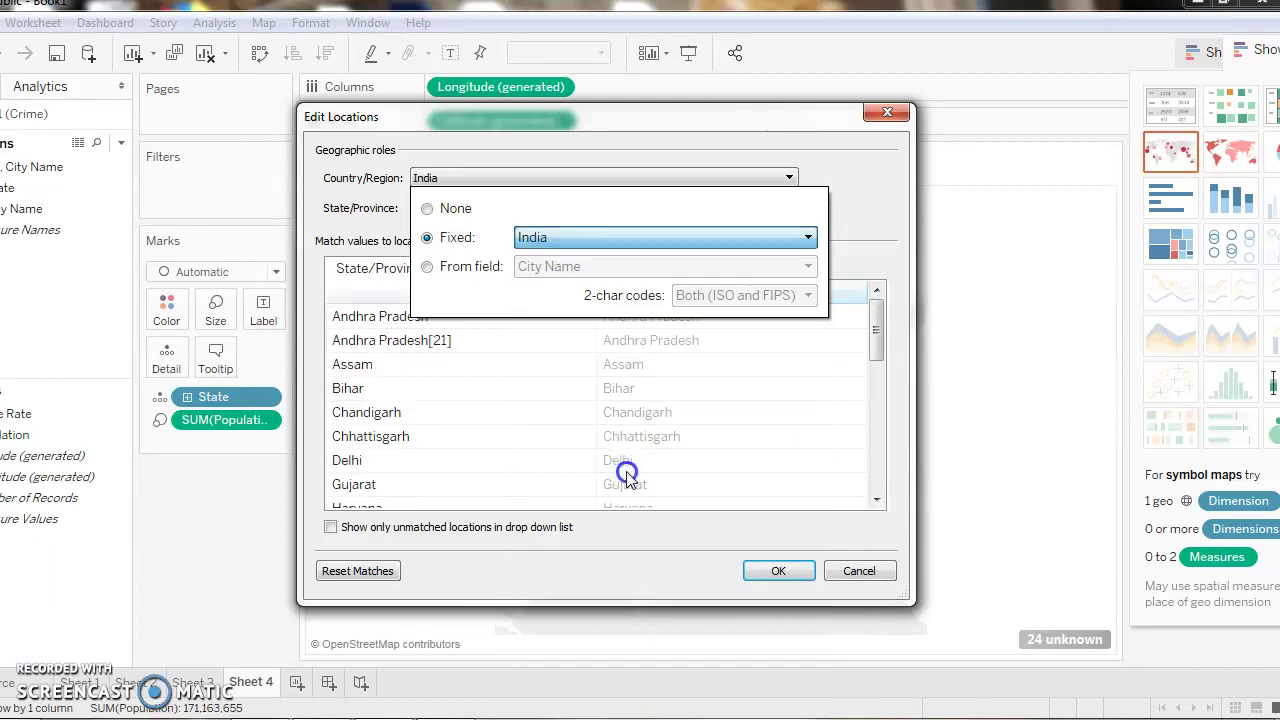
Confirm the India location matching and colour the state circles by Population
click(789, 571)
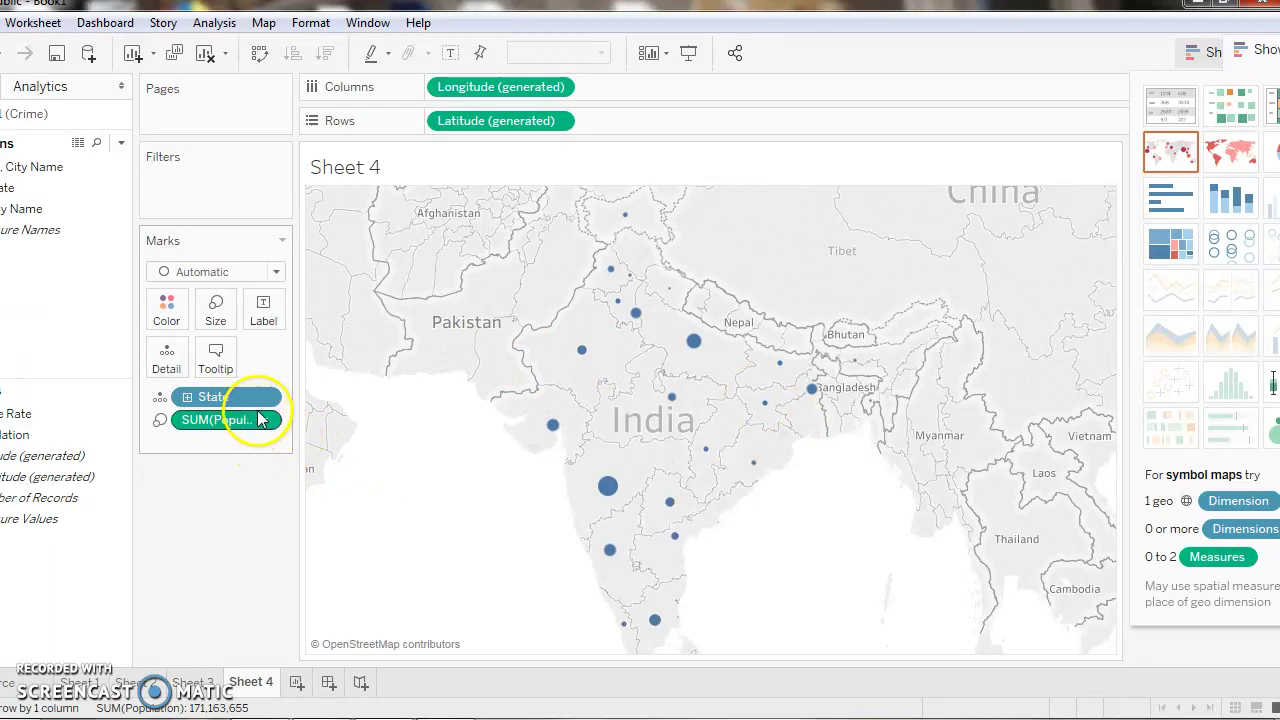
mouse_move(760, 420)
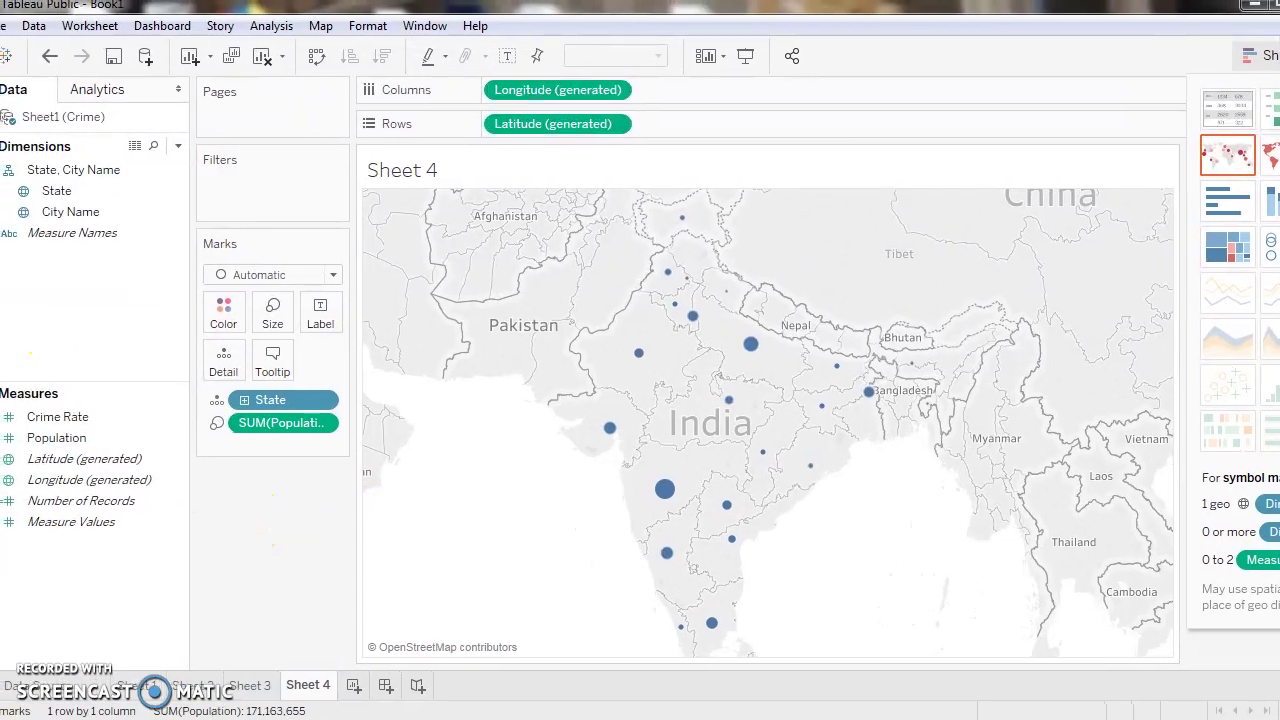
mouse_move(665, 489)
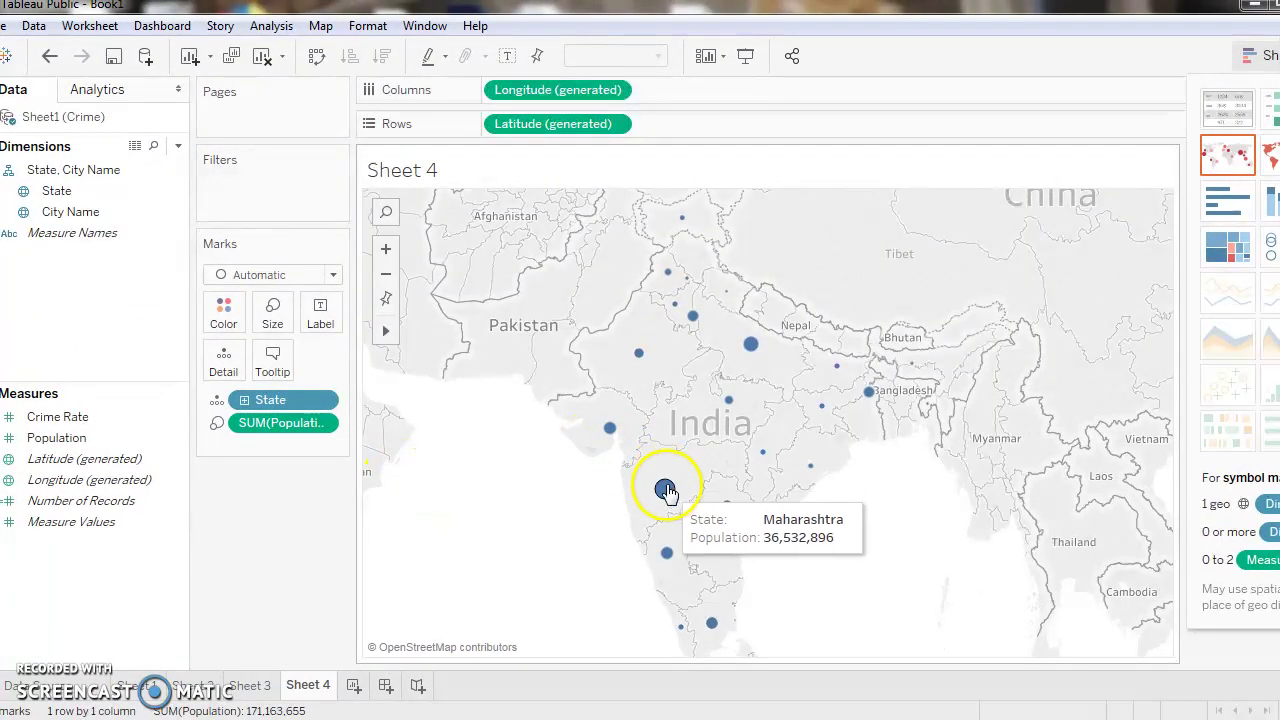
click(88, 437)
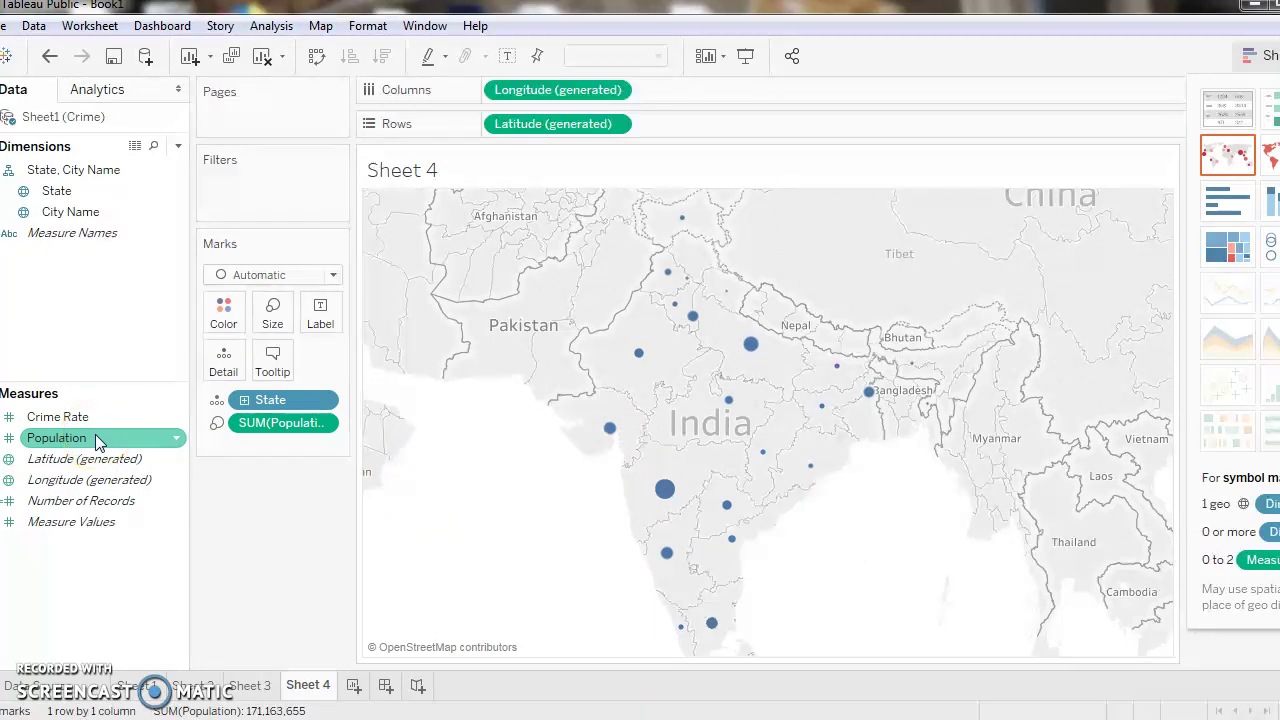
drag(95, 437, 226, 317)
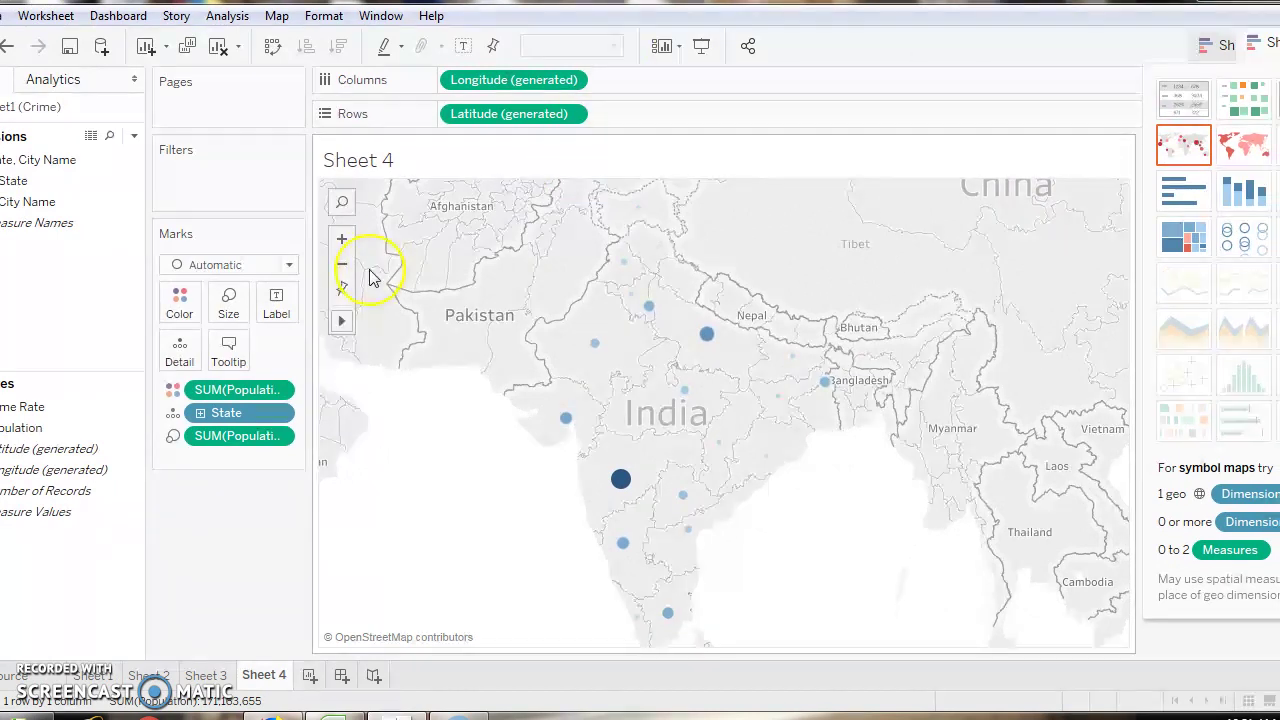
Switch the population colour palette to Red
click(186, 316)
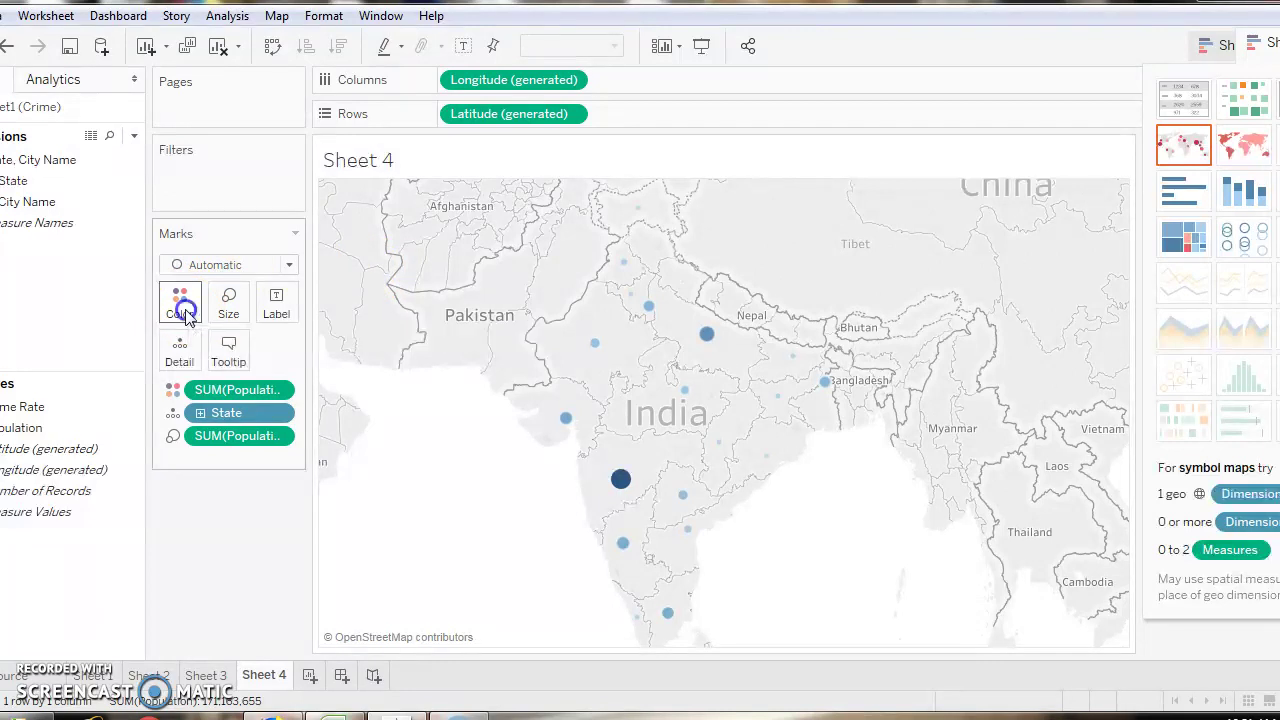
click(268, 369)
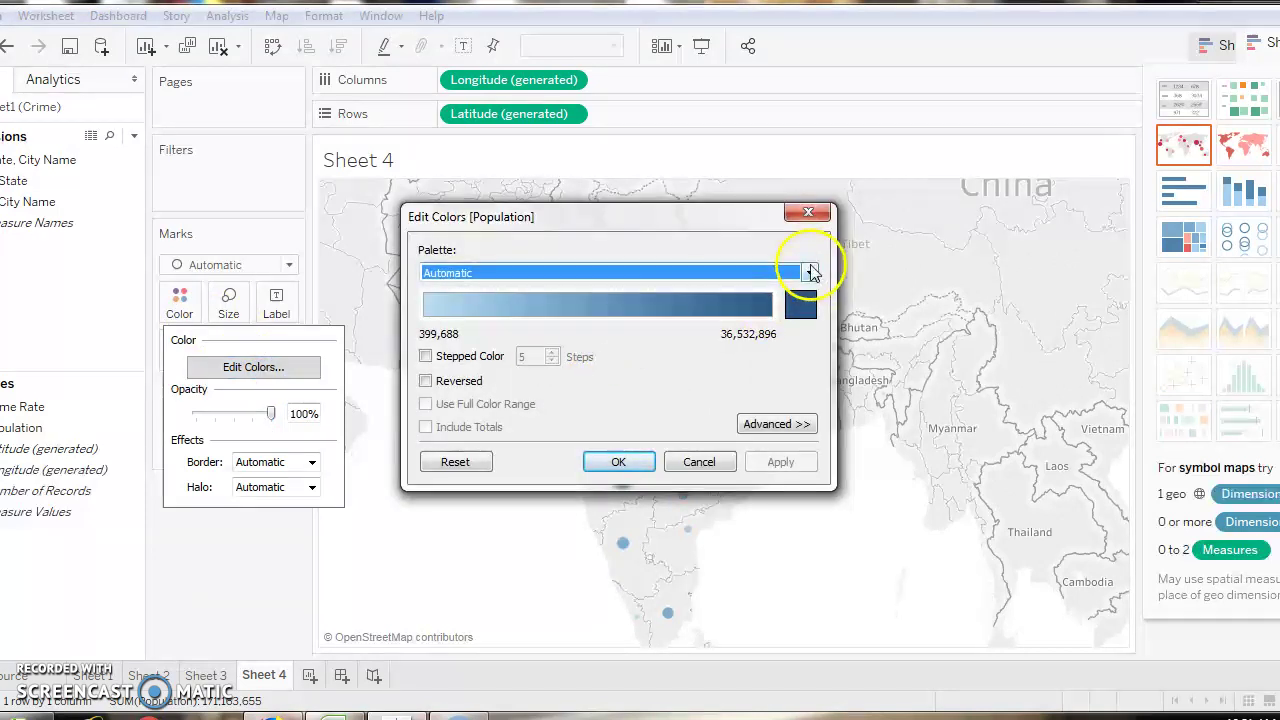
click(810, 273)
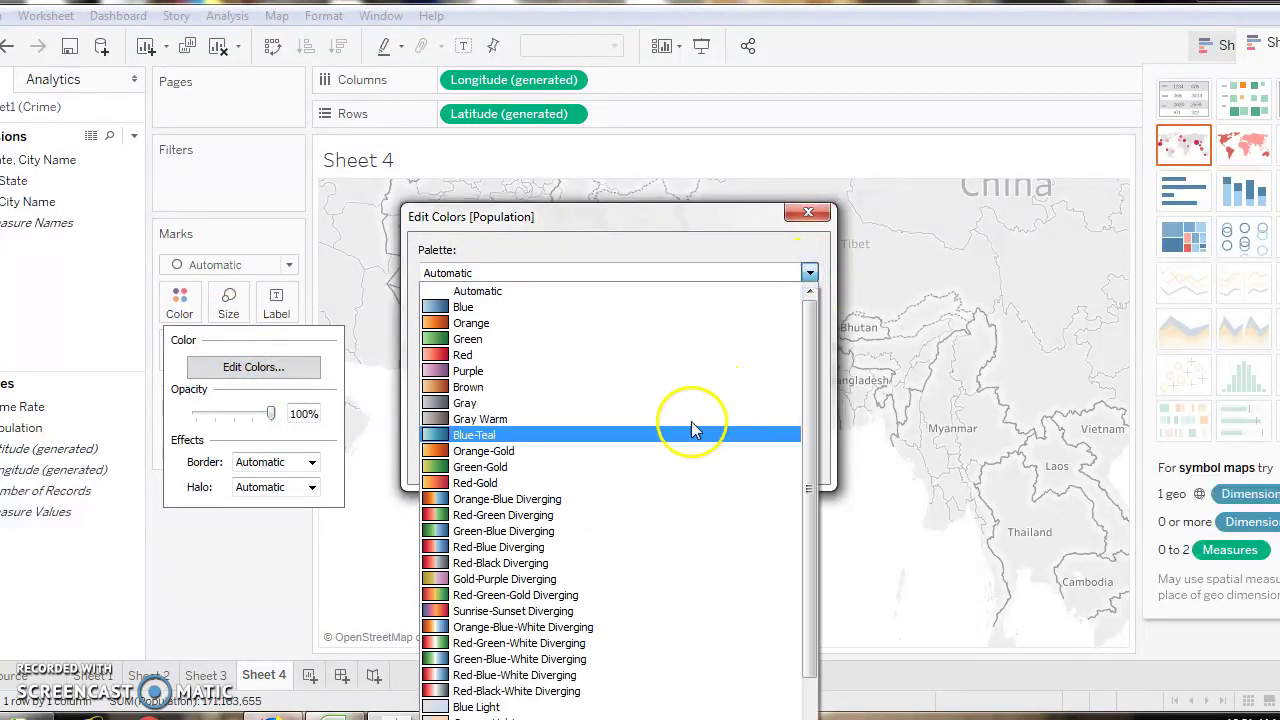
click(615, 356)
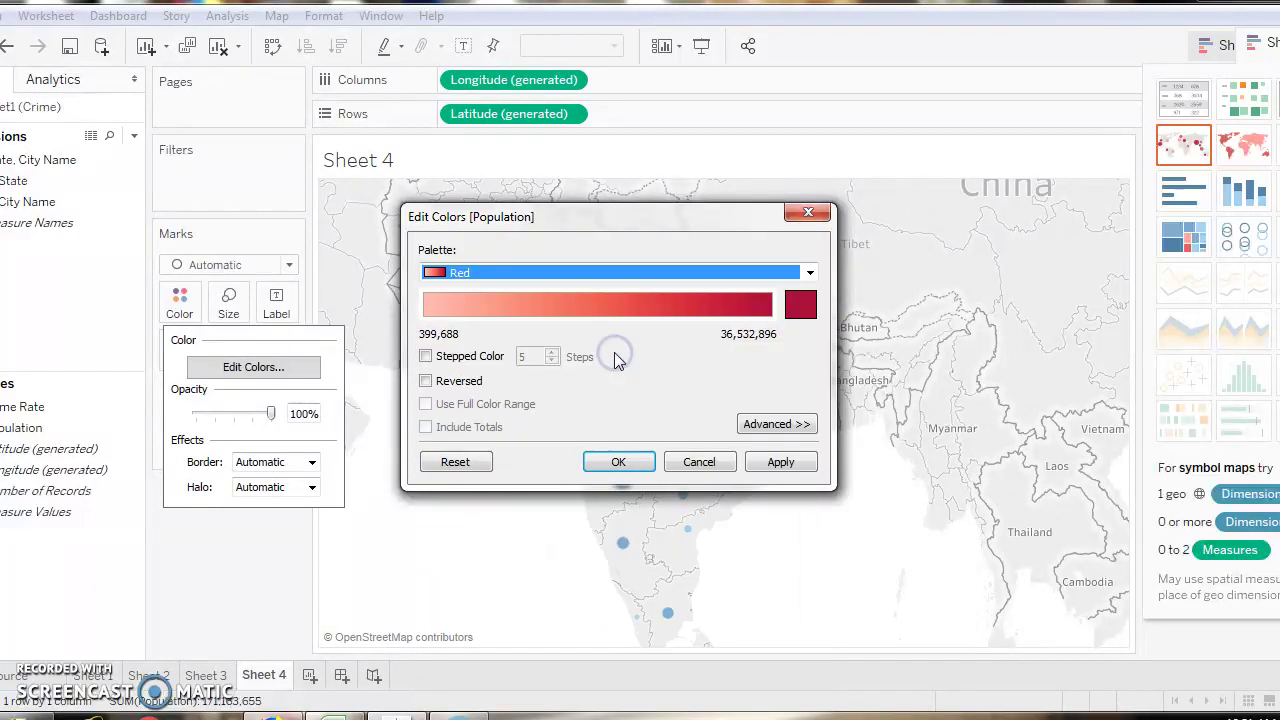
click(619, 462)
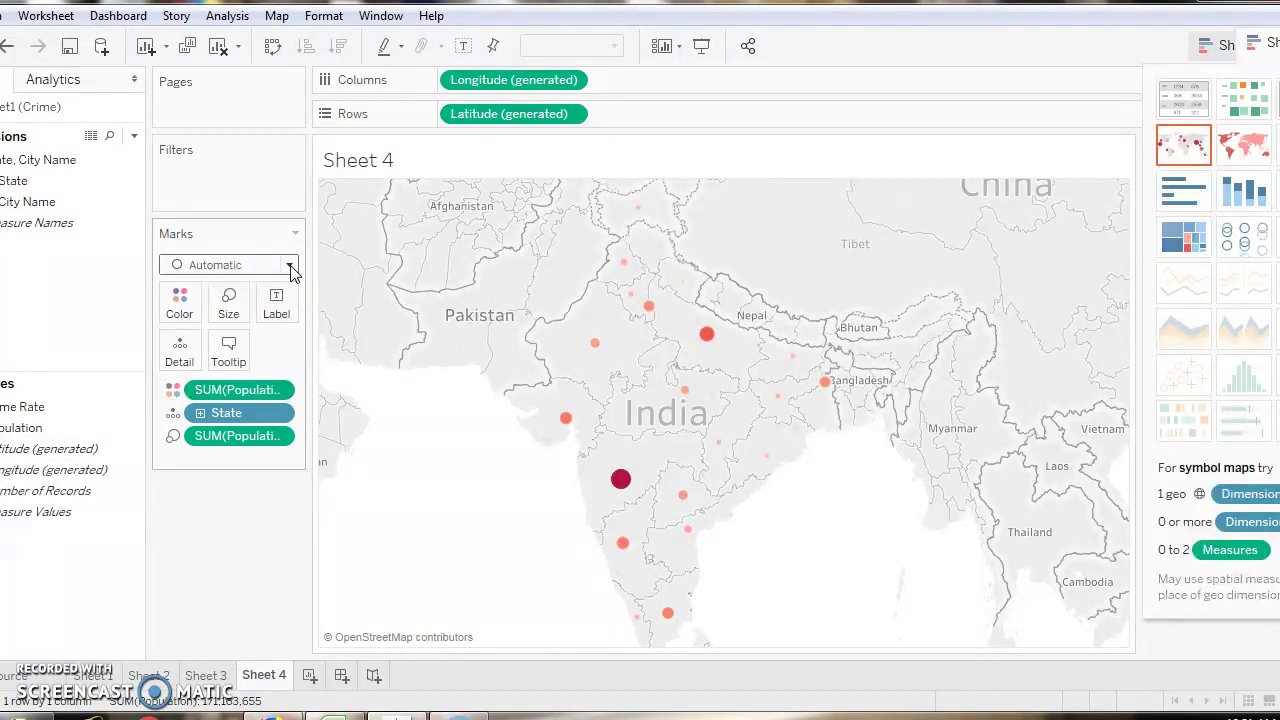
Apply the Red-Green Diverging palette to the population colours and hide the Show Me panel
click(179, 300)
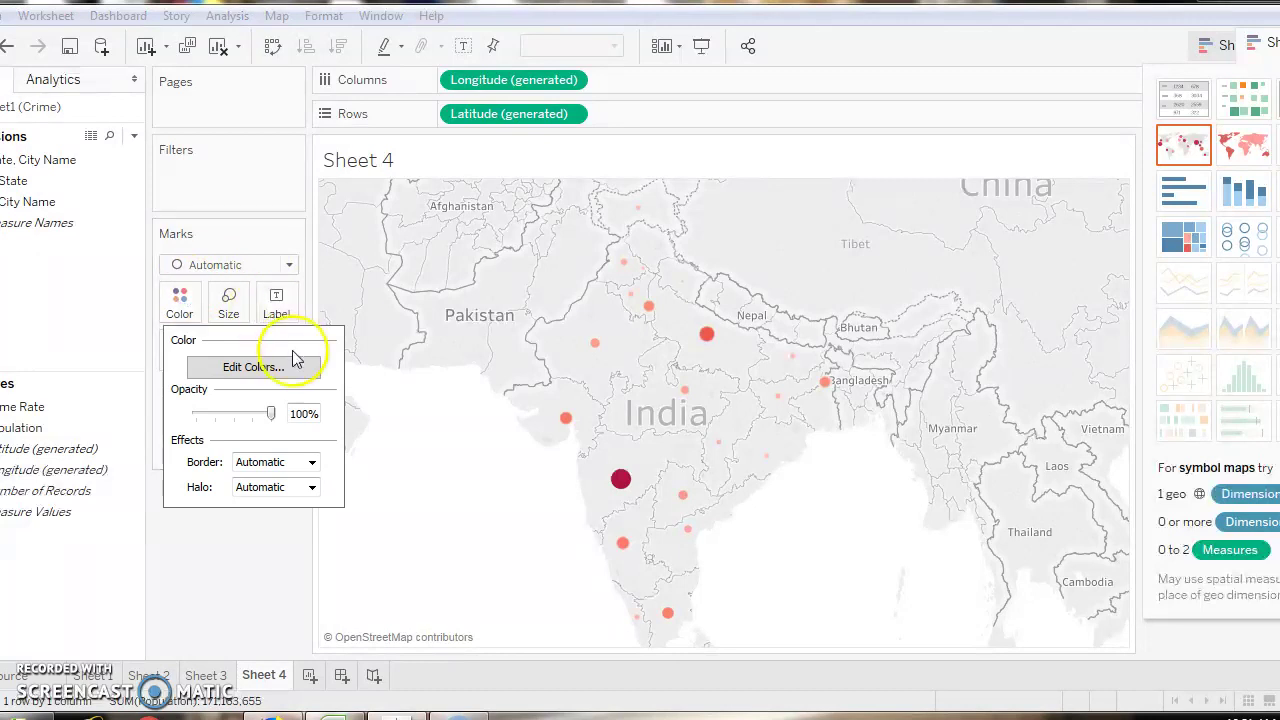
click(254, 367)
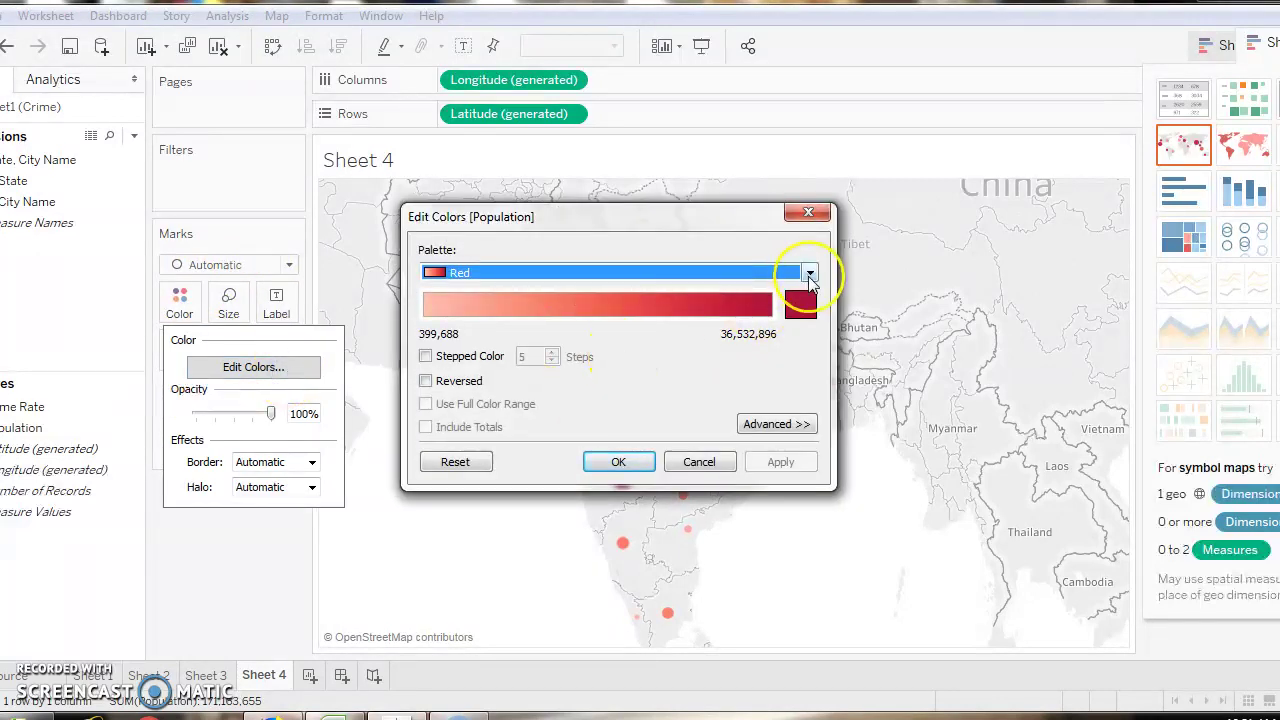
click(809, 275)
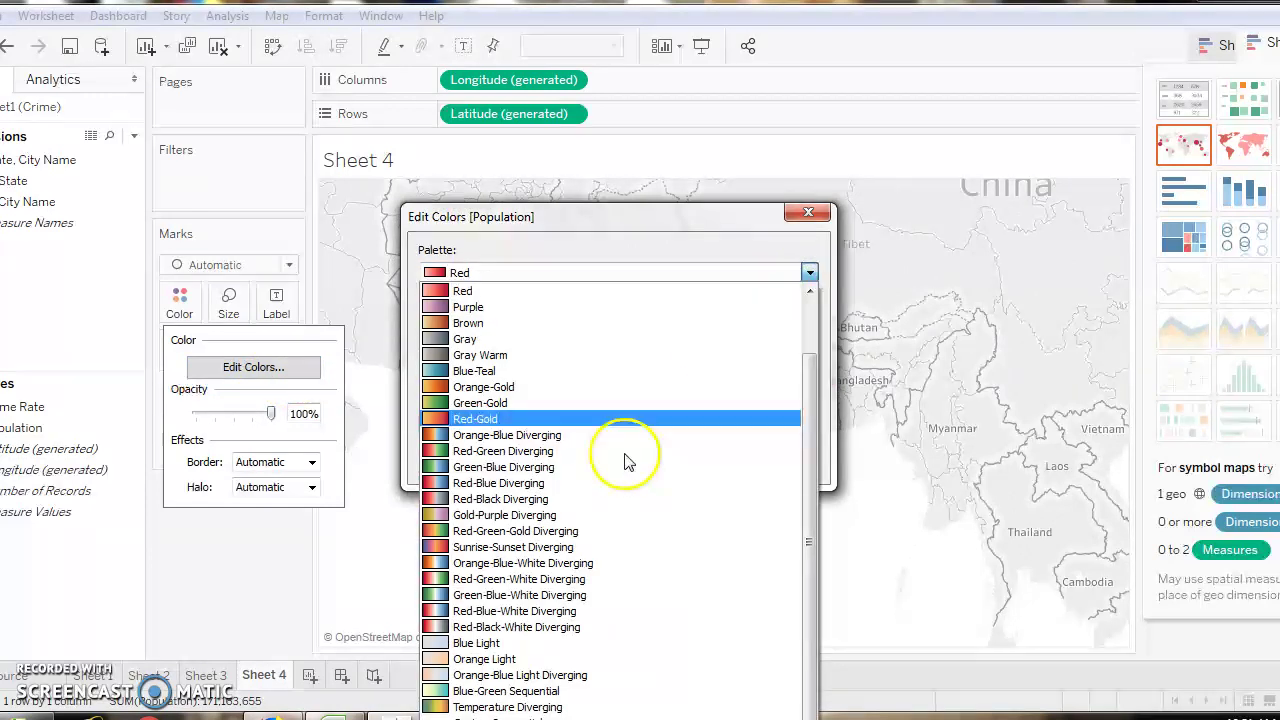
click(531, 452)
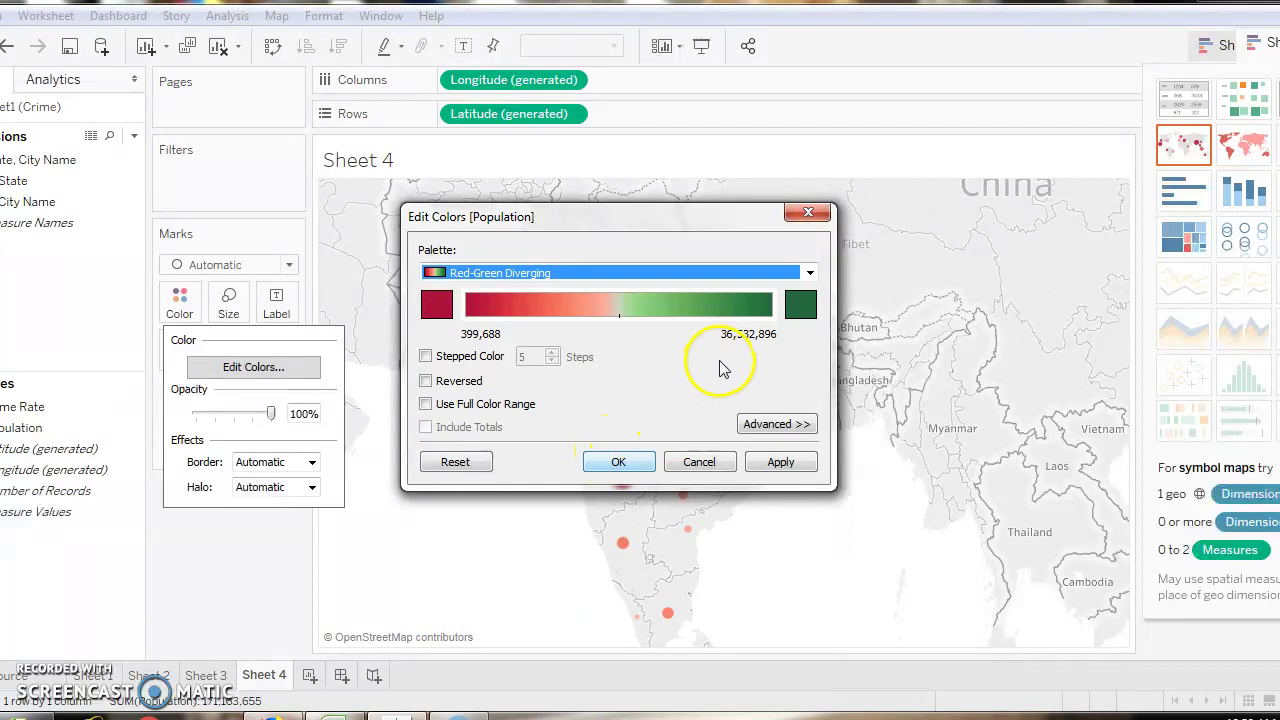
click(809, 275)
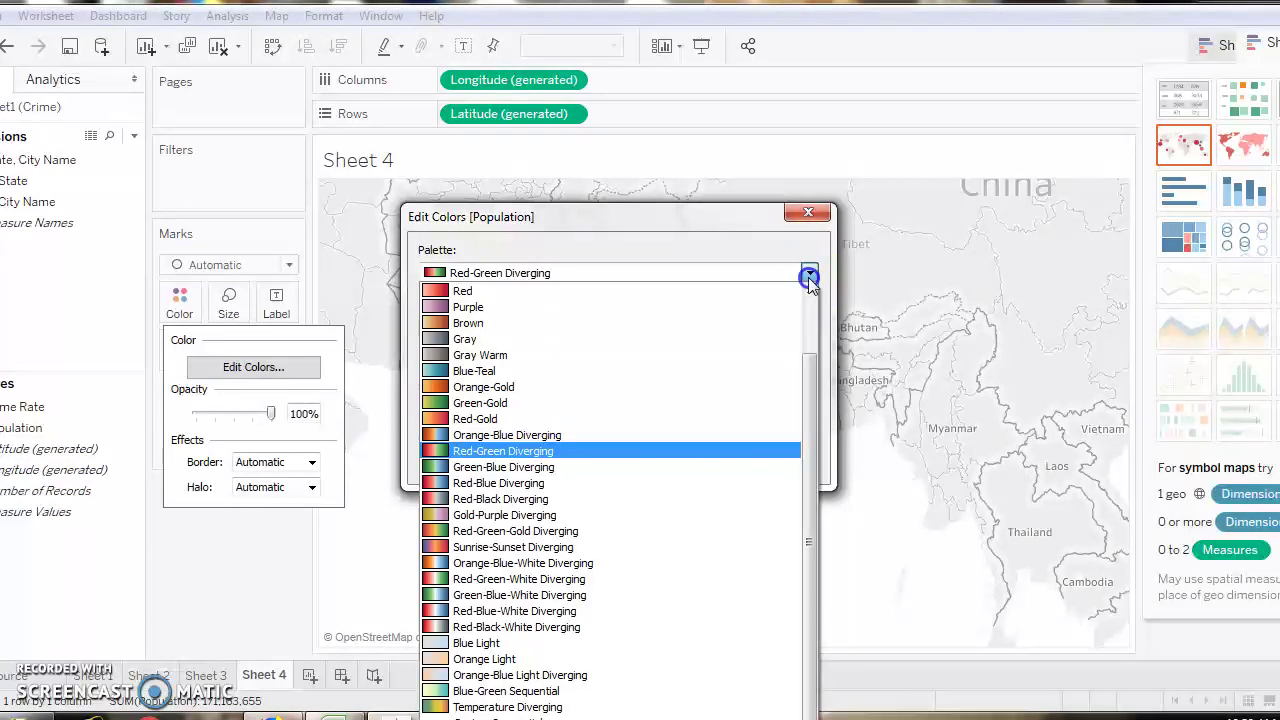
click(585, 455)
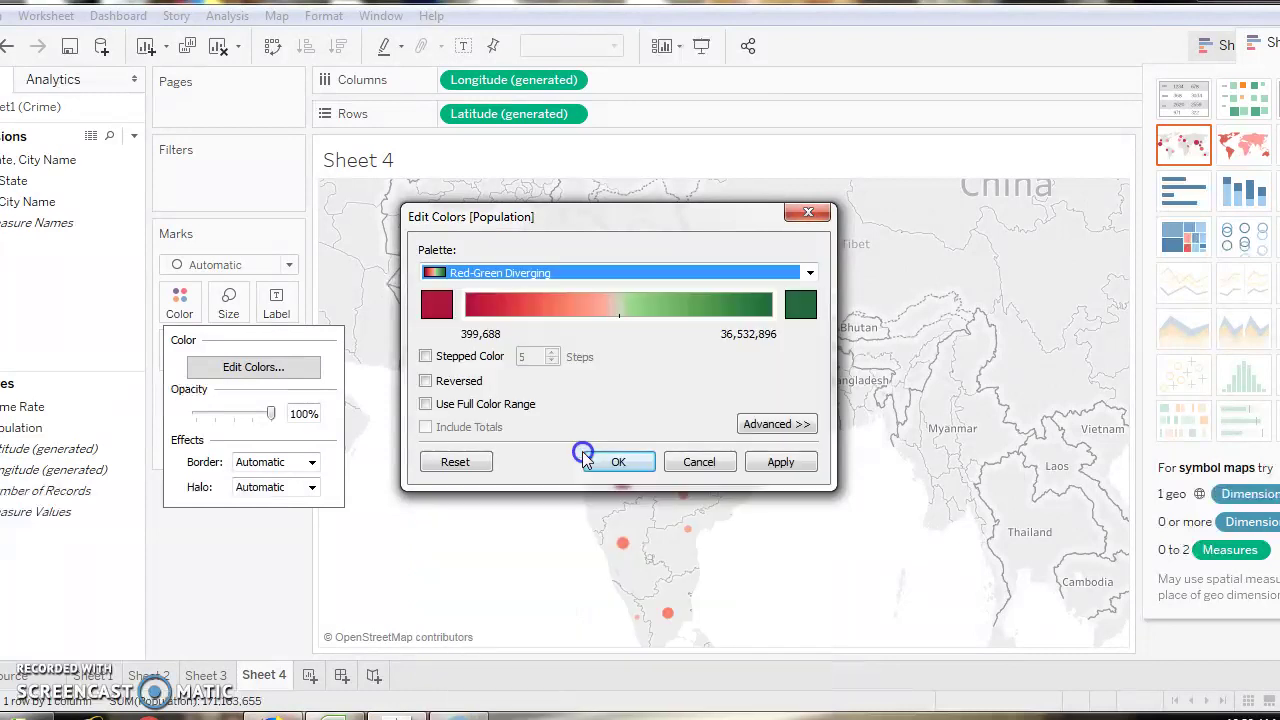
click(641, 465)
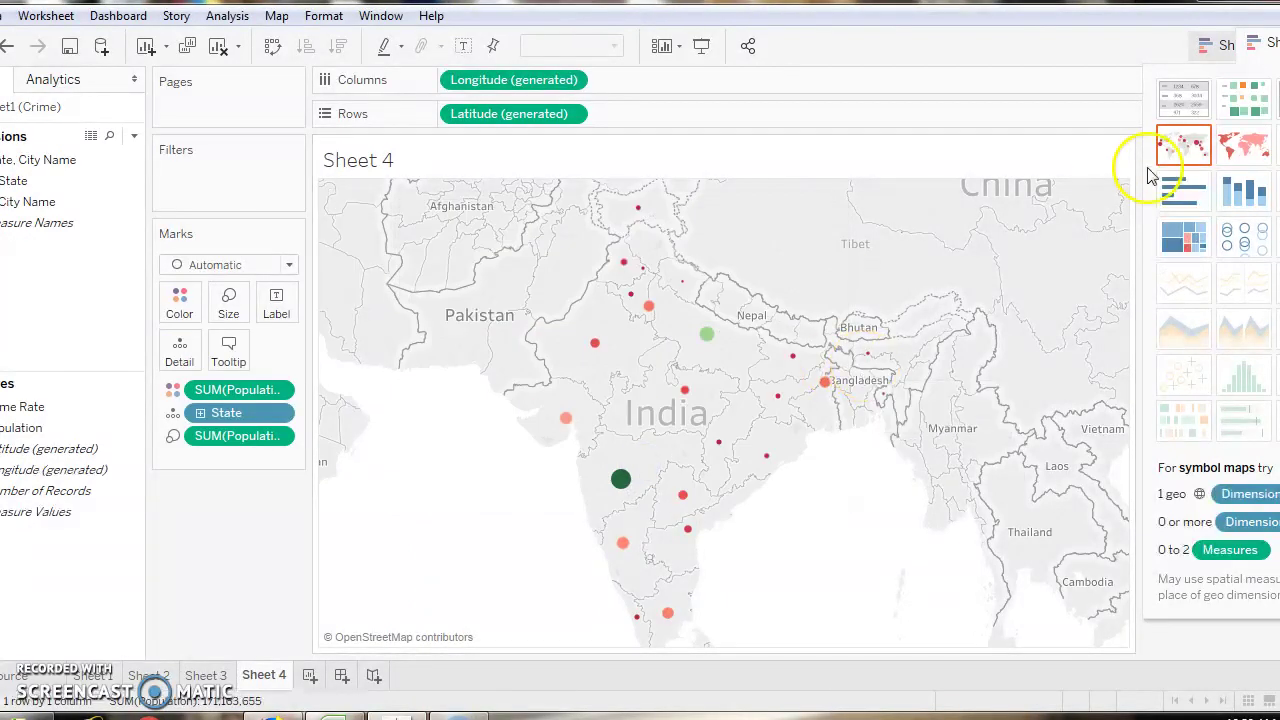
click(1272, 44)
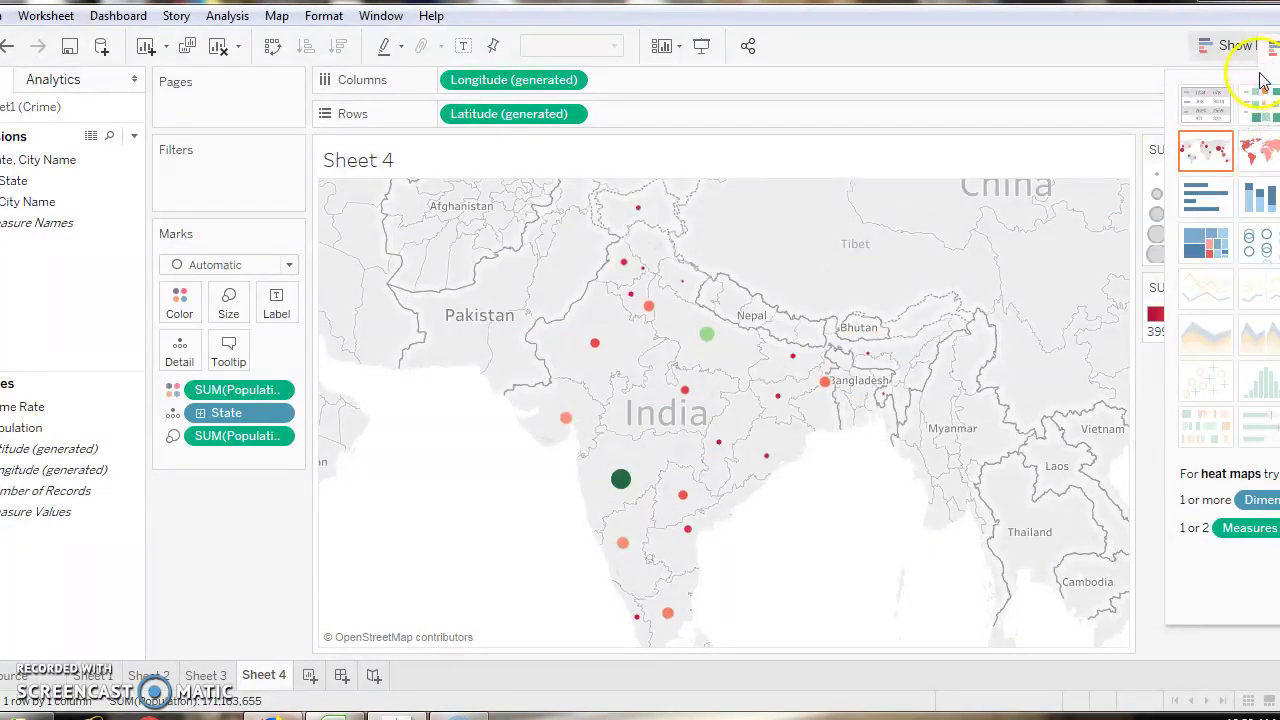
Move Show Me below the legends and open the Color options for the marks
mouse_move(1260, 62)
mouse_down()
mouse_move(1245, 297)
mouse_move(1216, 389)
mouse_up()
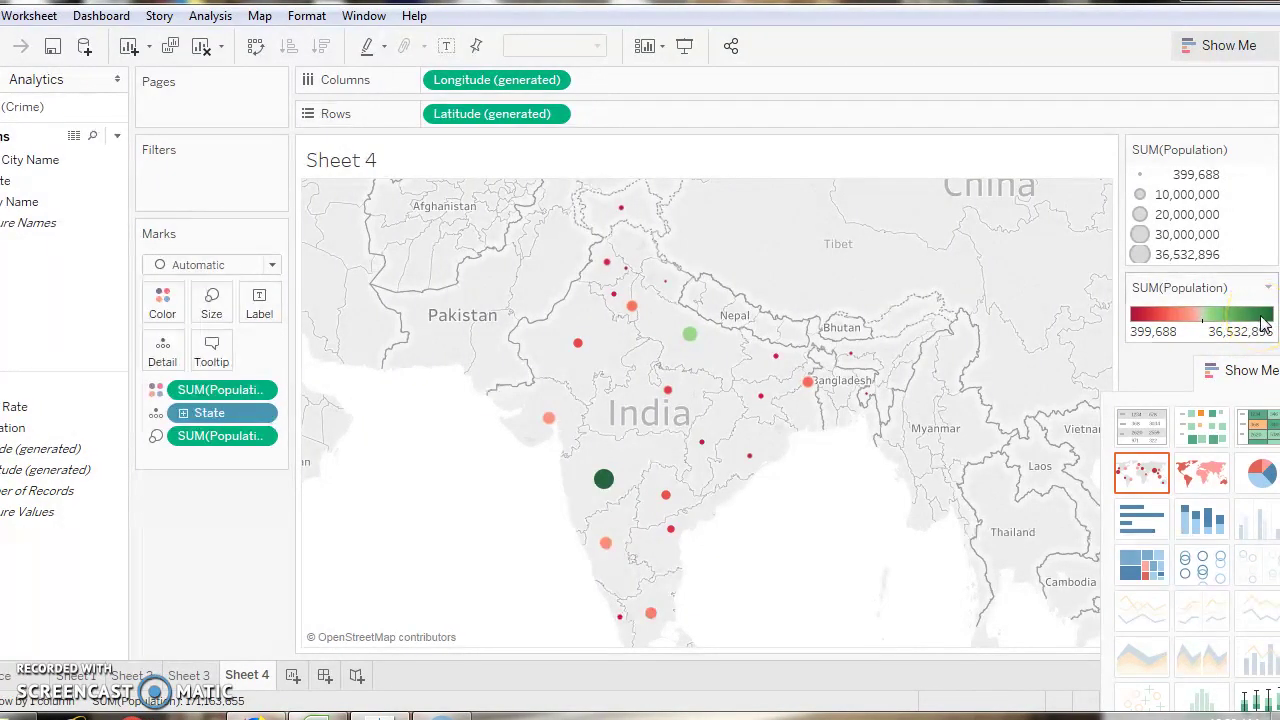
click(1166, 331)
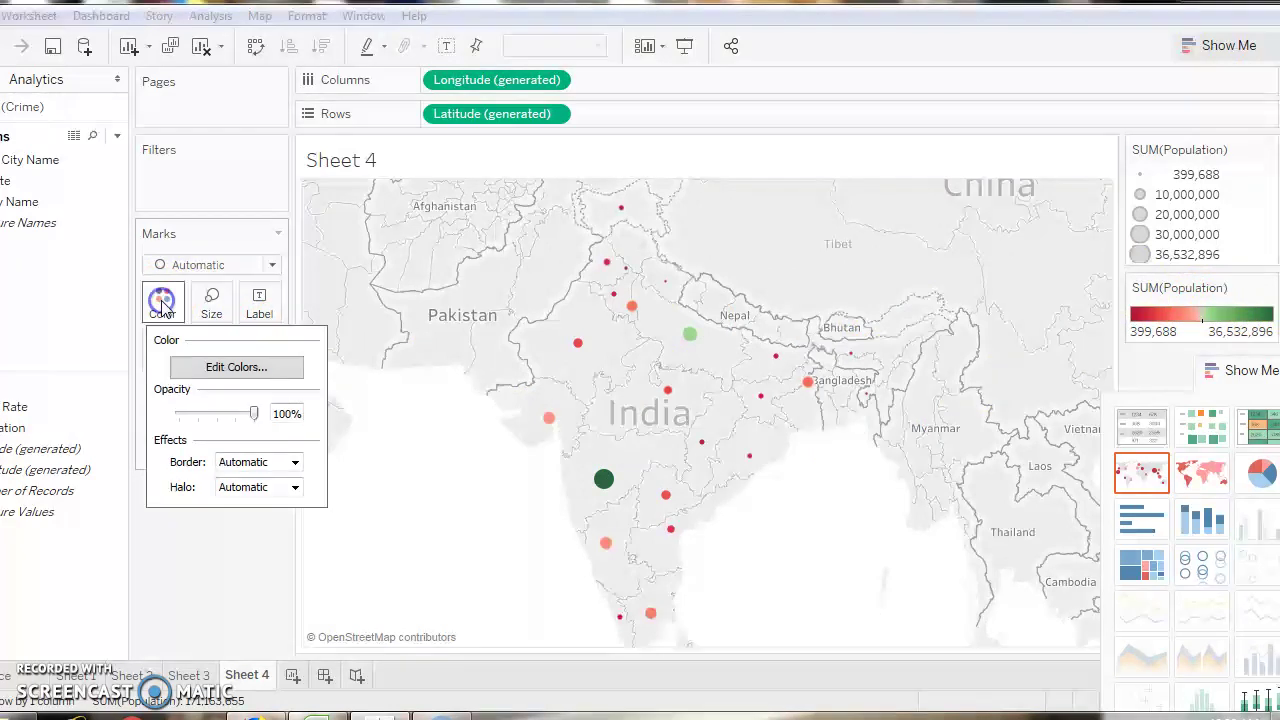
Reverse the population colour gradient, then check Maharashtra's circle tooltip
click(234, 364)
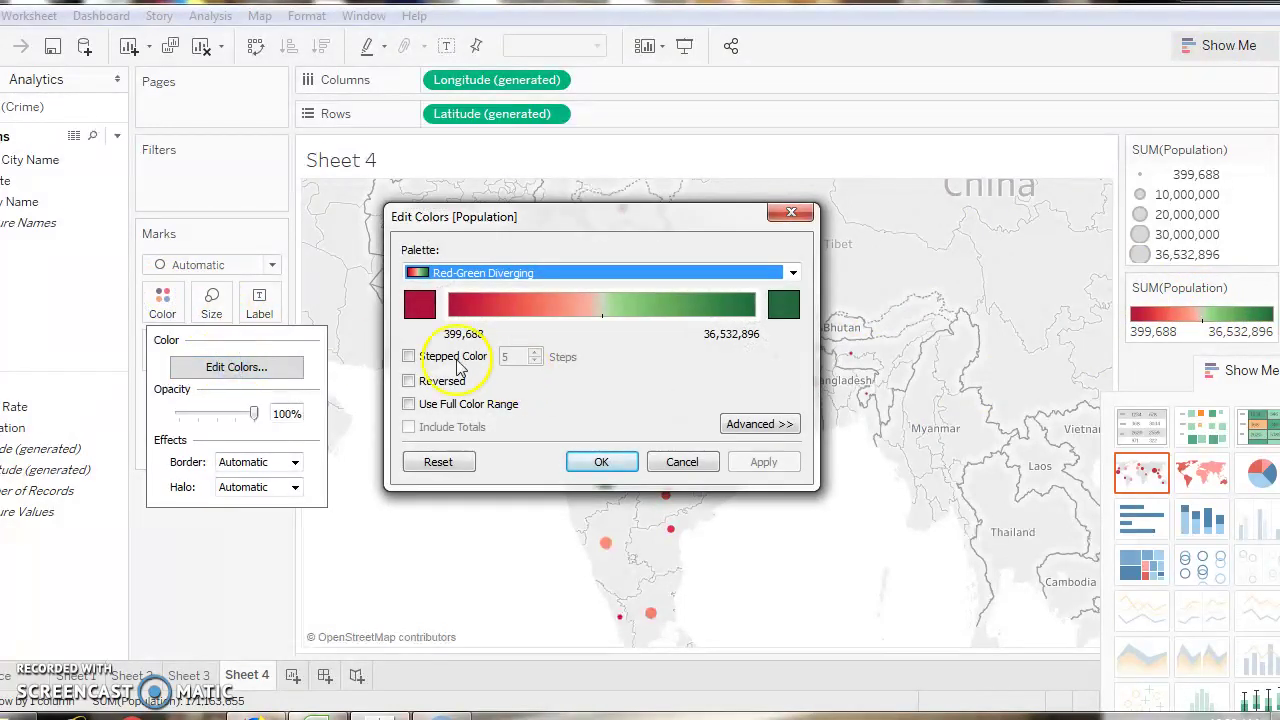
click(437, 386)
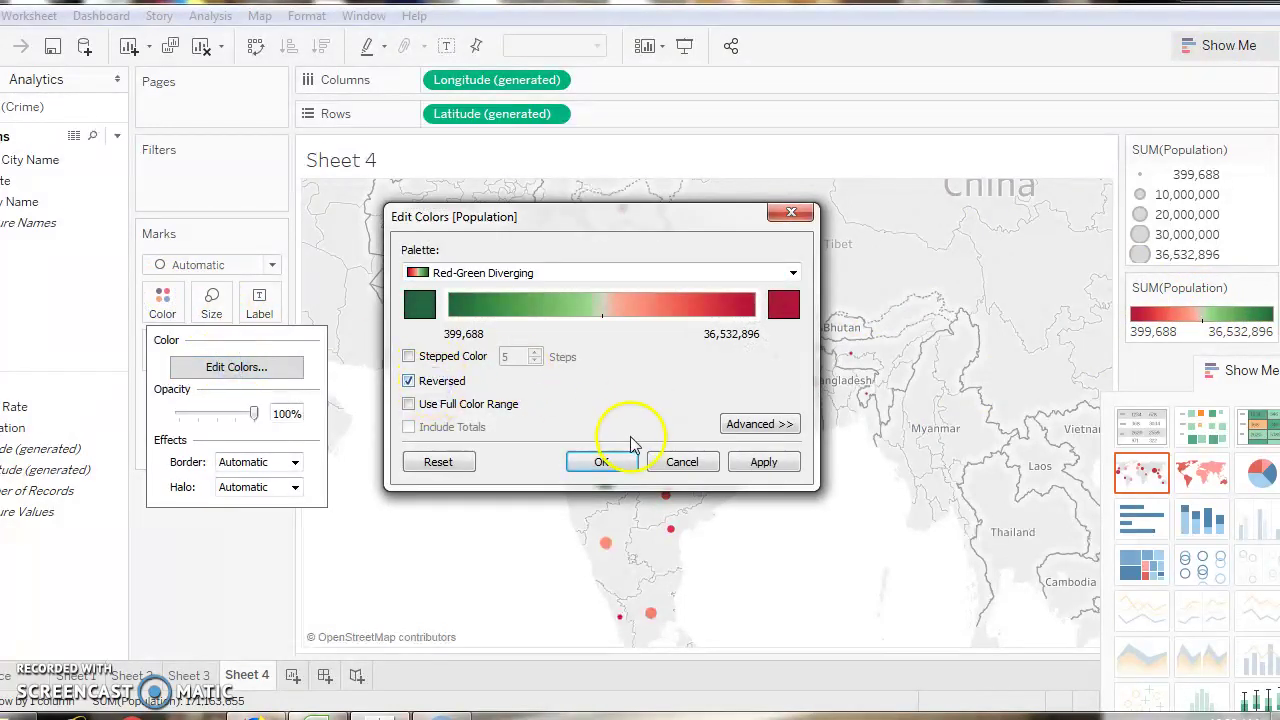
click(780, 462)
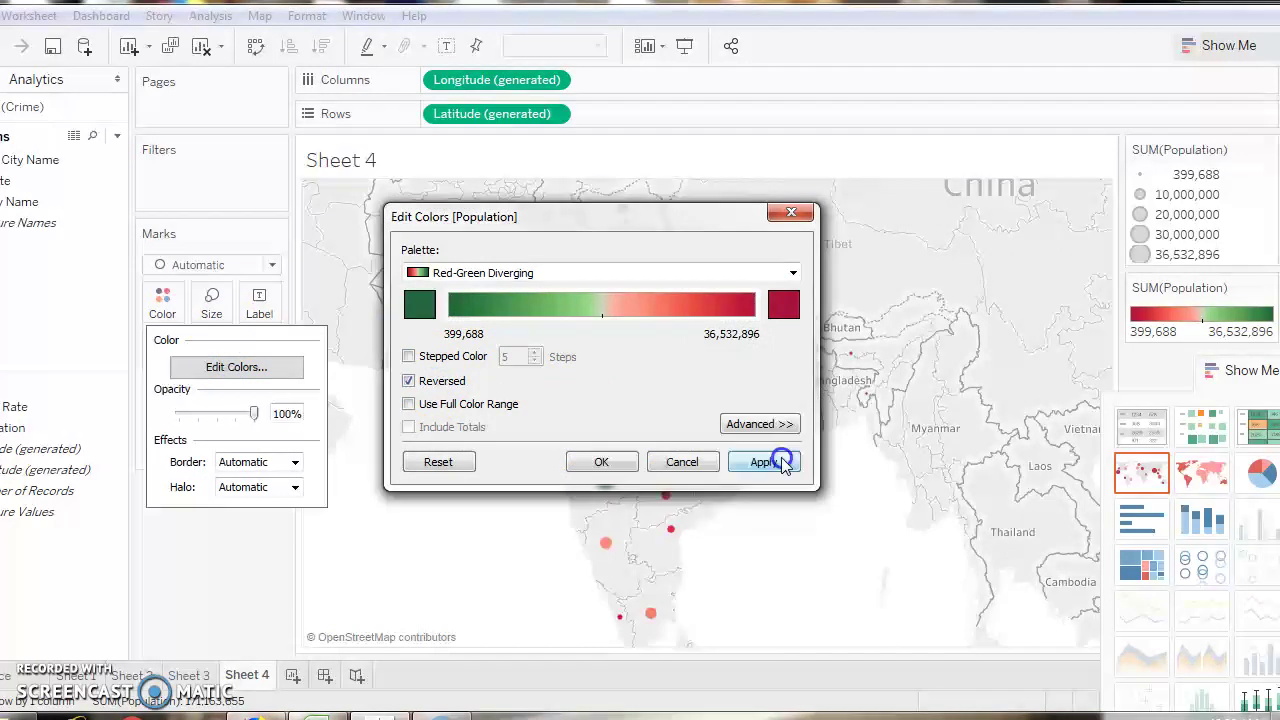
click(605, 462)
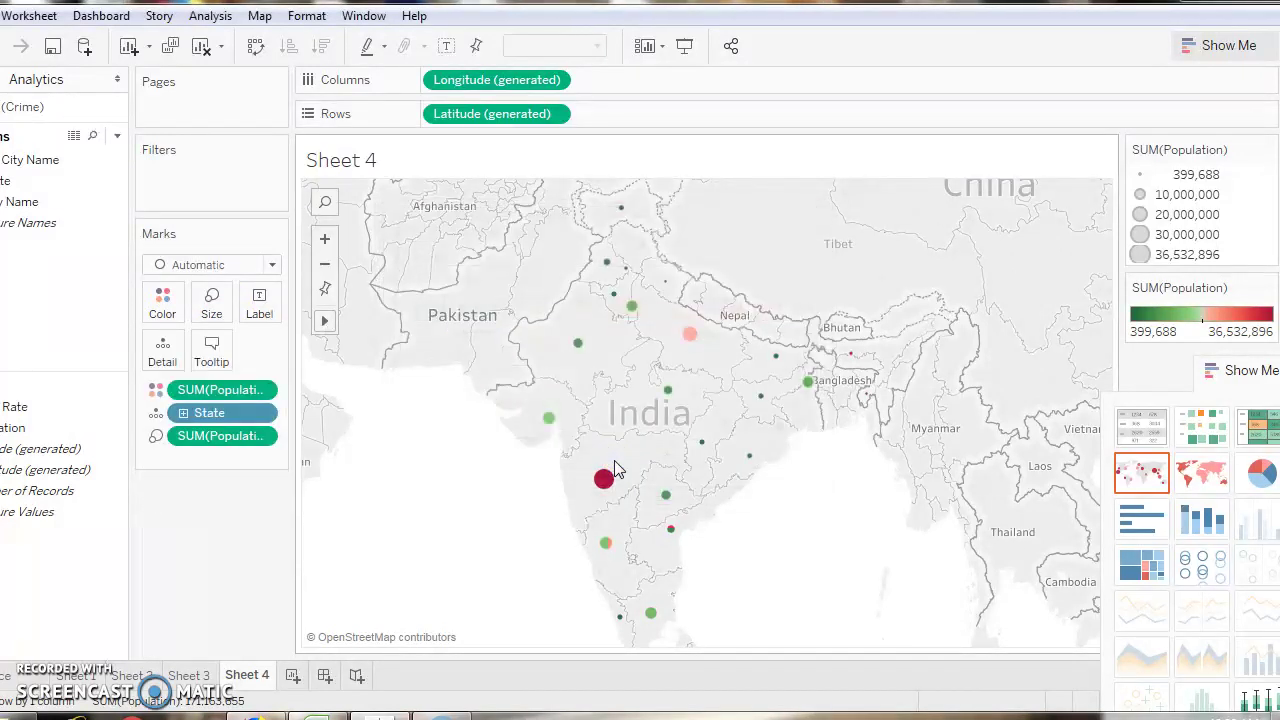
click(605, 479)
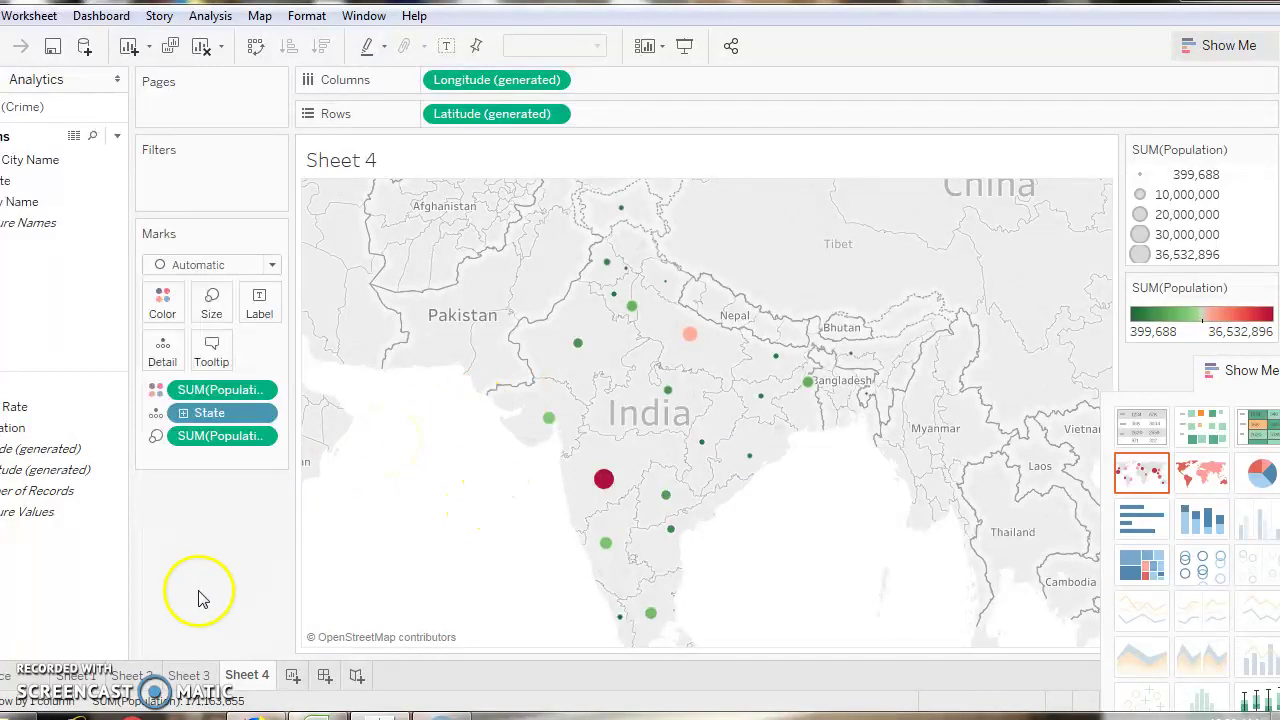
On new Sheet 5, chart summed Population per State as bars
click(294, 679)
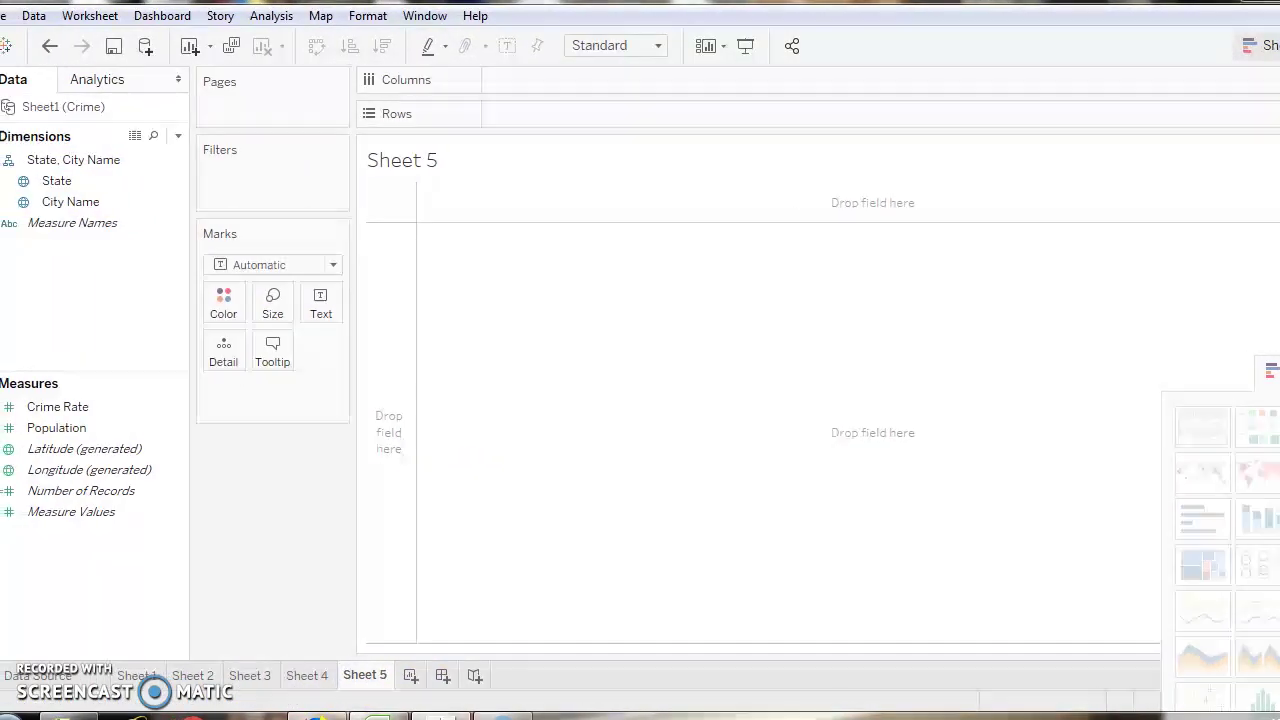
click(82, 184)
drag(82, 184, 545, 78)
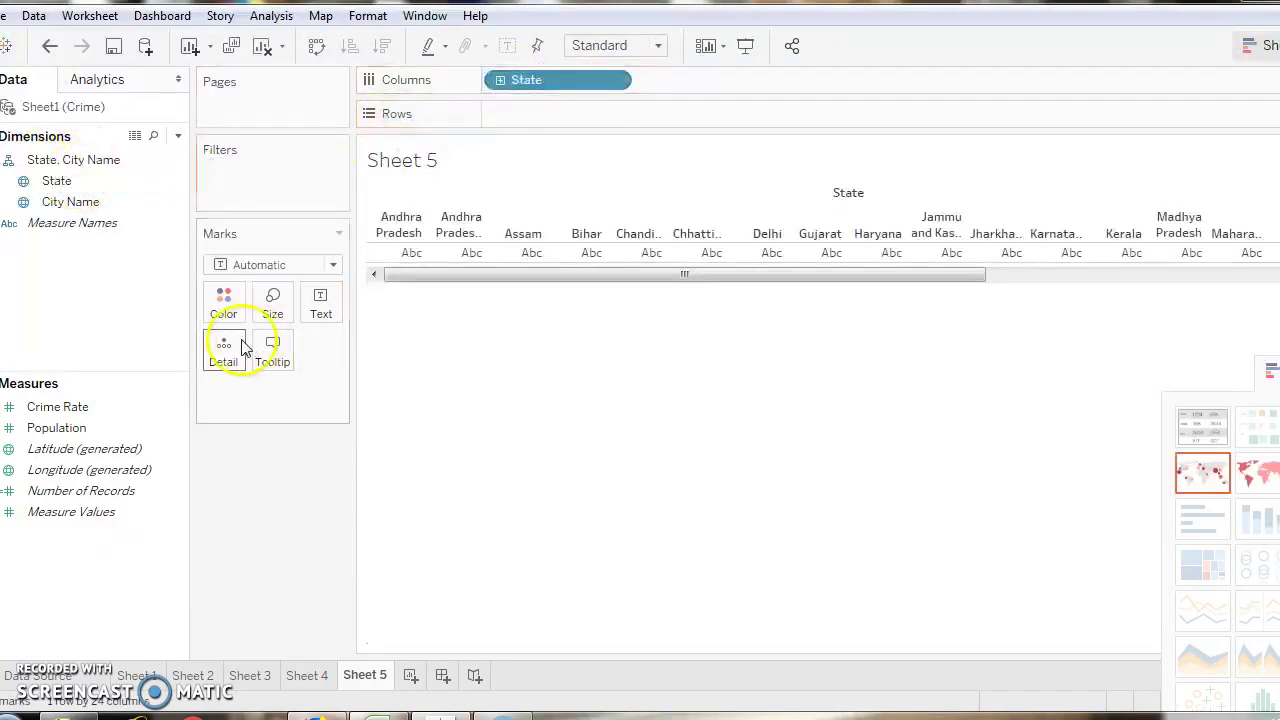
click(105, 428)
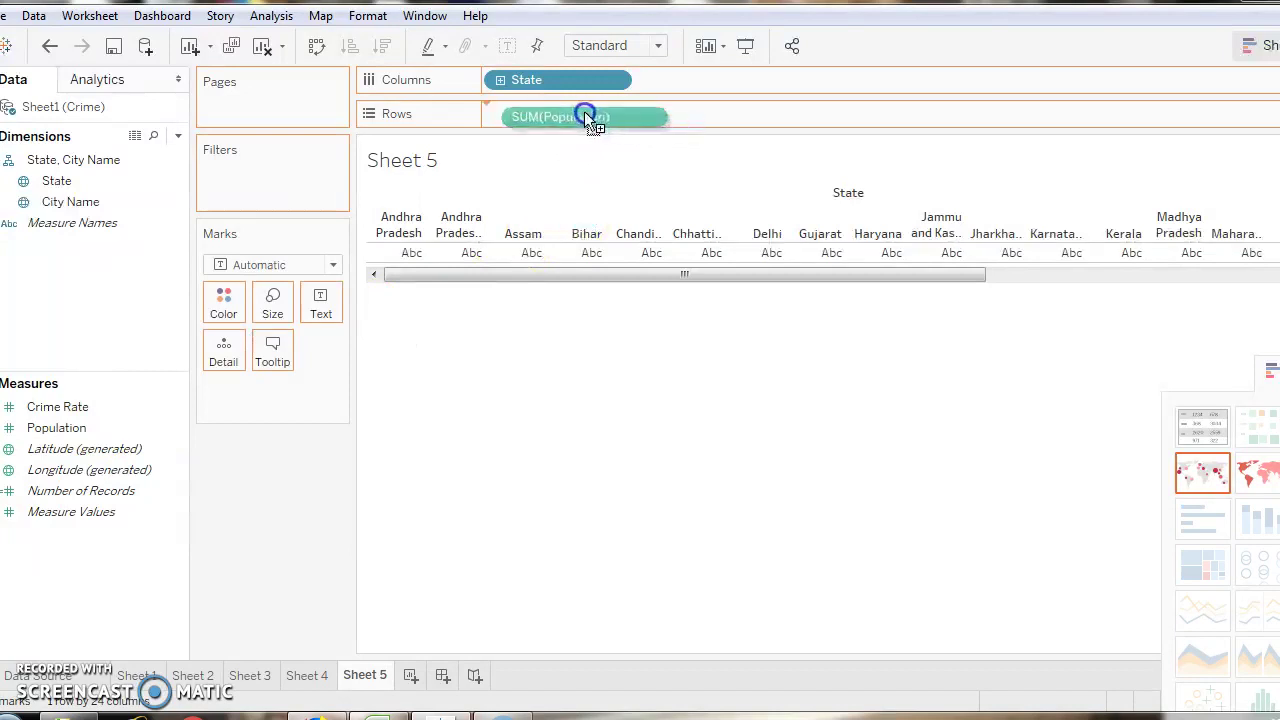
drag(105, 428, 584, 112)
click(1160, 237)
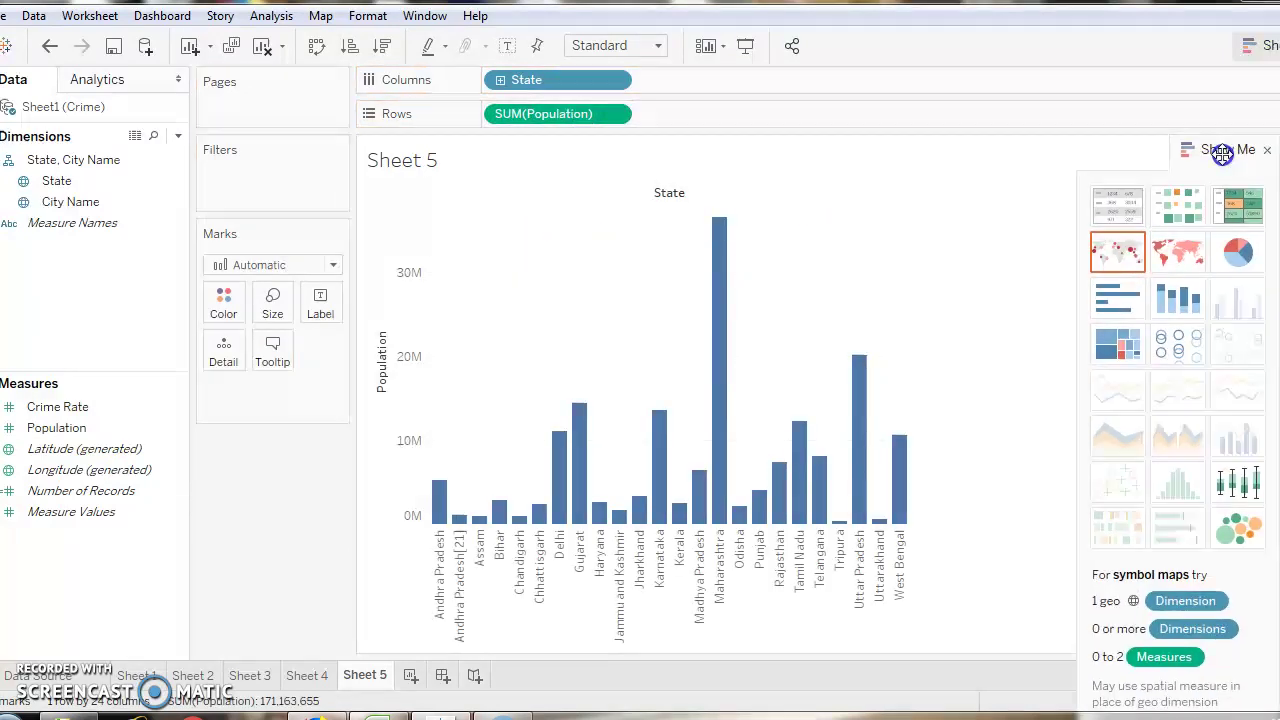
Make Sheet 5 a filled state map coloured with the Red-Green Diverging palette
click(1183, 252)
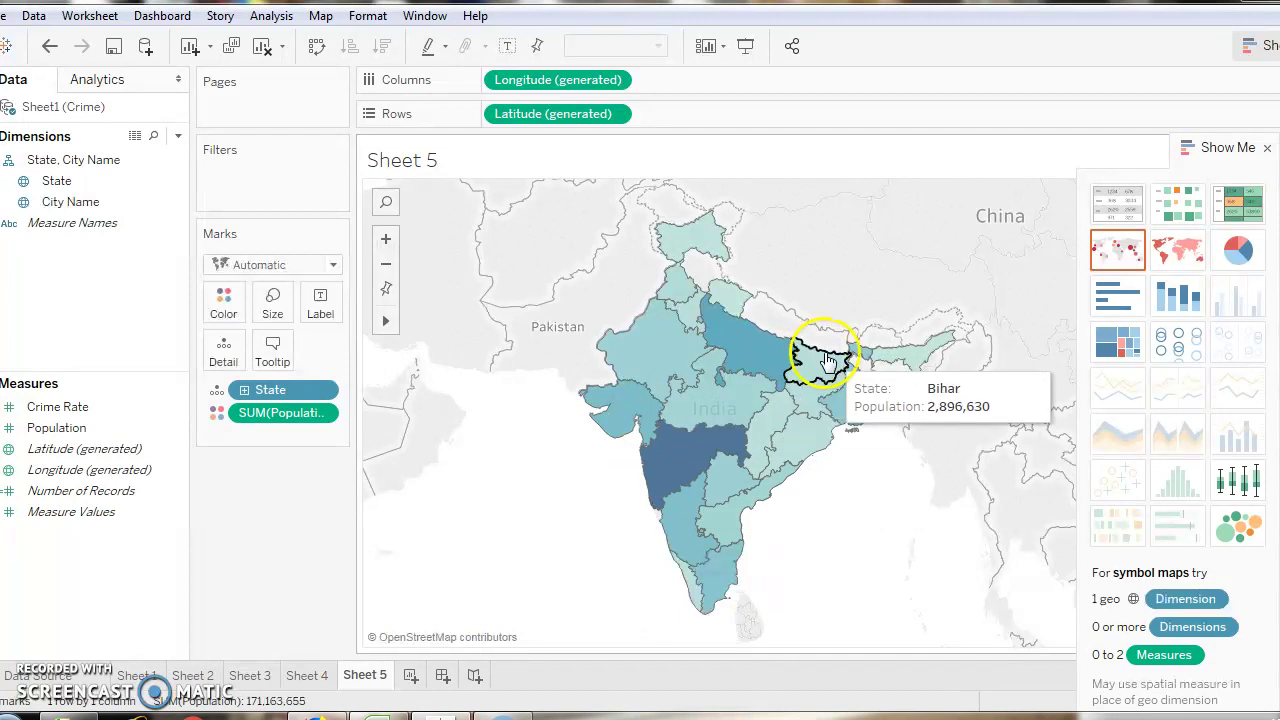
click(231, 291)
click(293, 369)
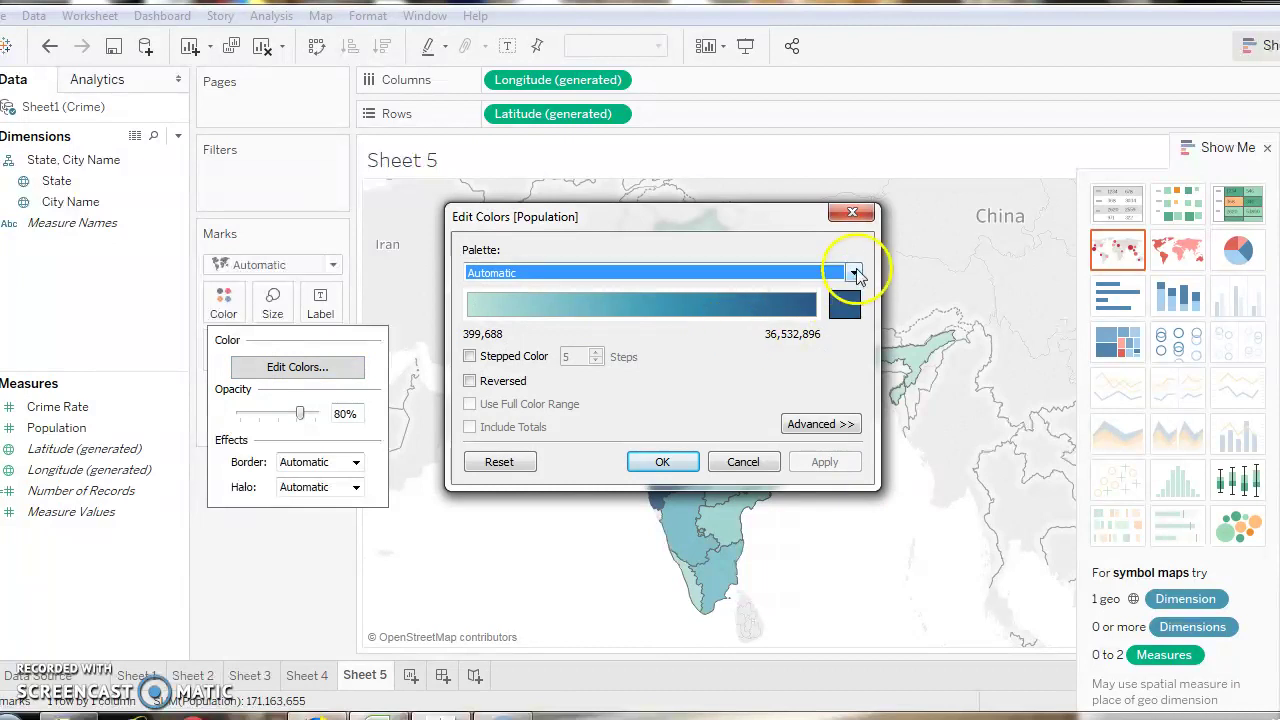
click(853, 272)
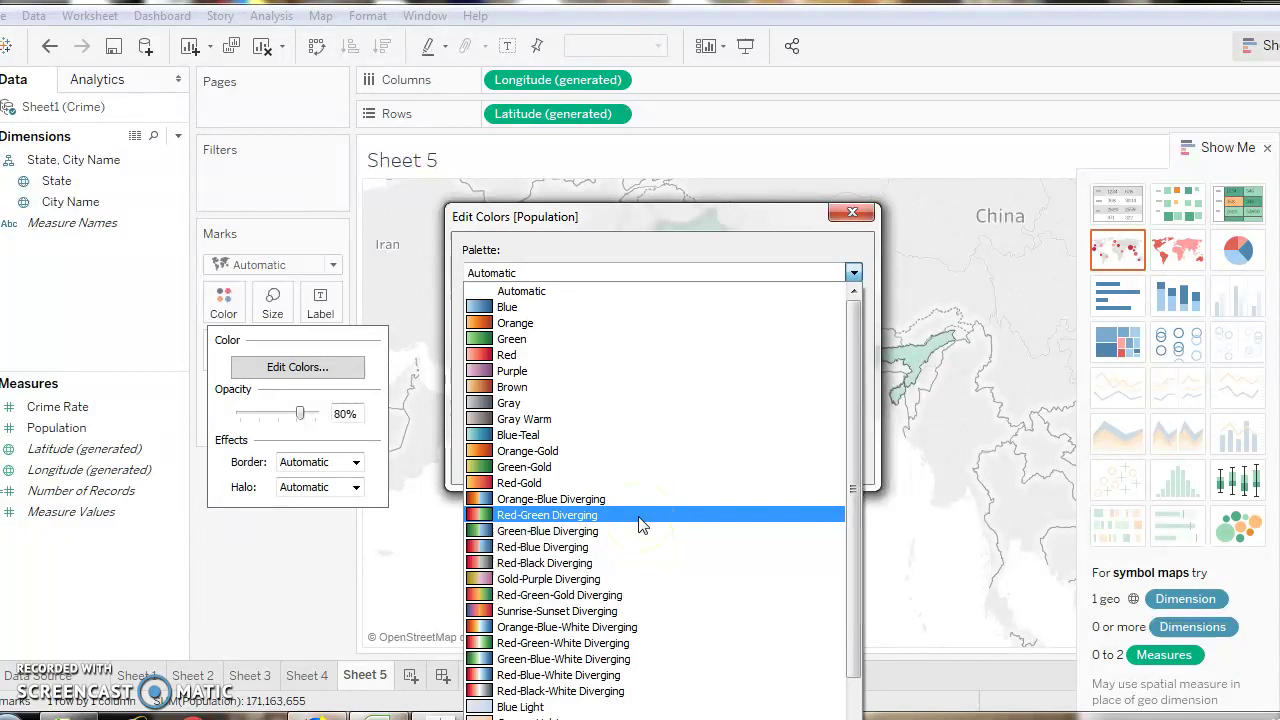
click(641, 515)
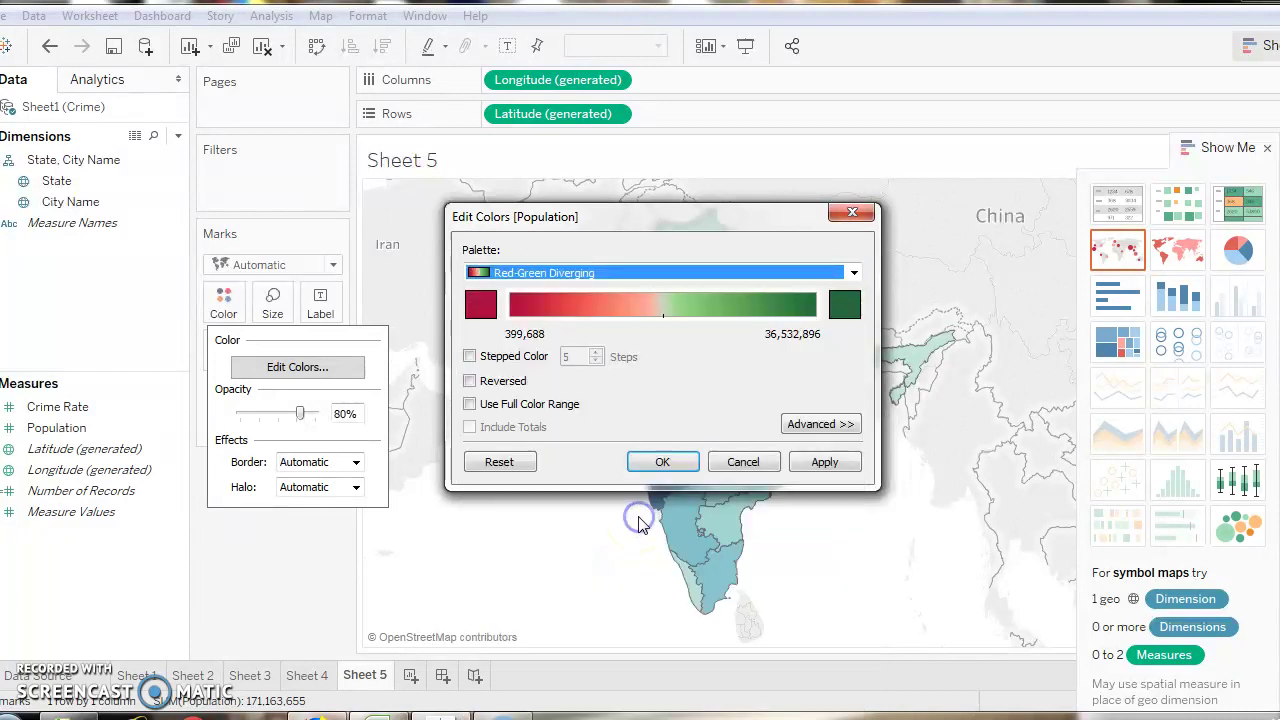
click(818, 466)
click(661, 465)
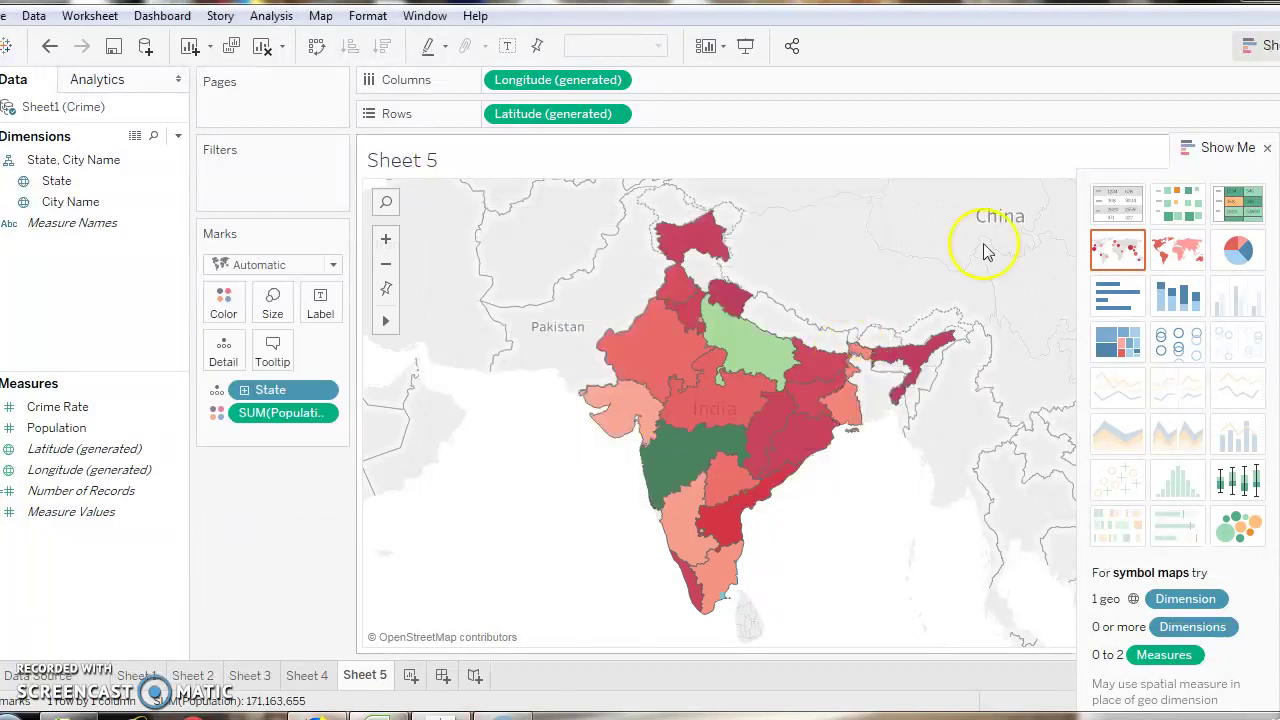
Reverse the state population colours so Maharashtra (36,532,896) is red and smaller states green
click(1231, 158)
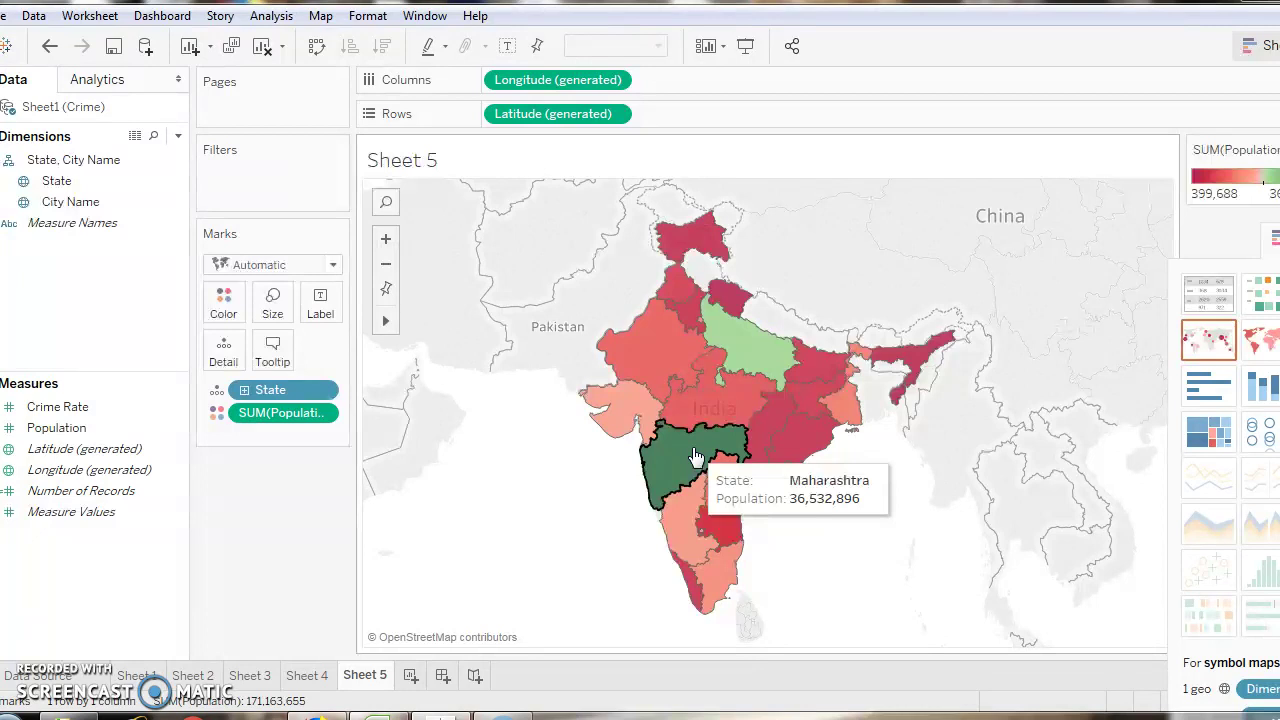
click(223, 308)
click(326, 367)
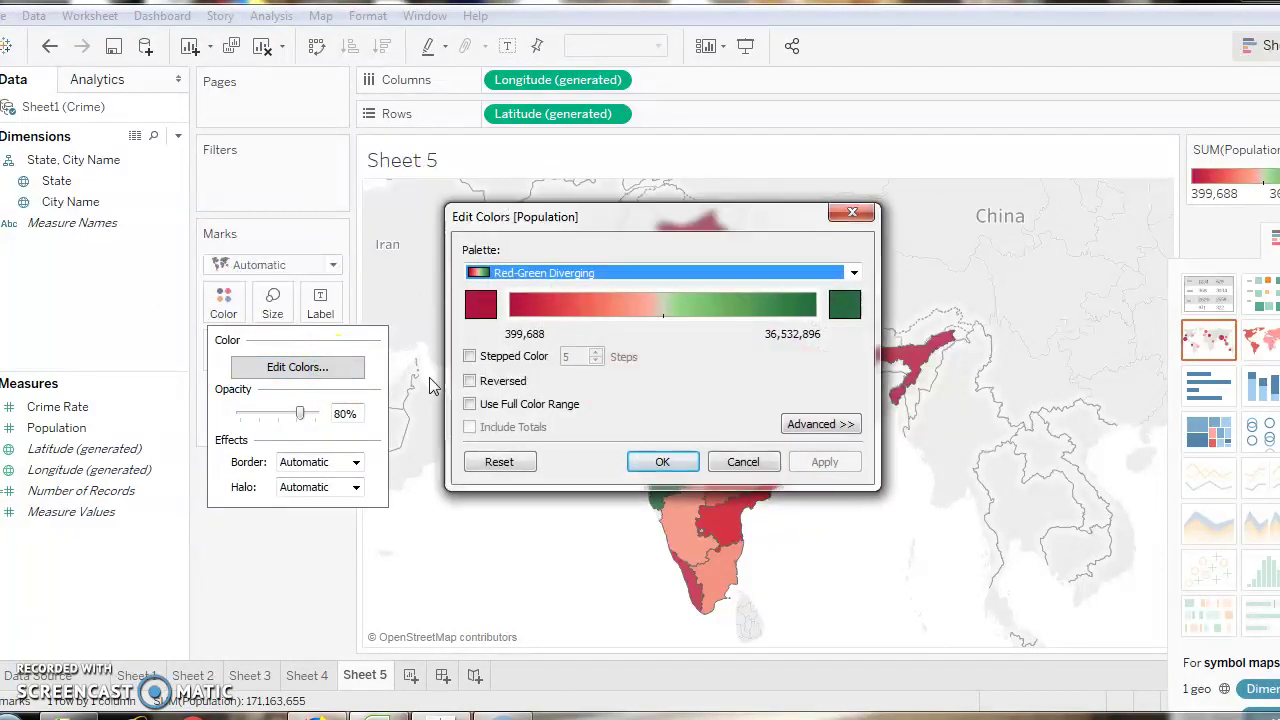
click(472, 382)
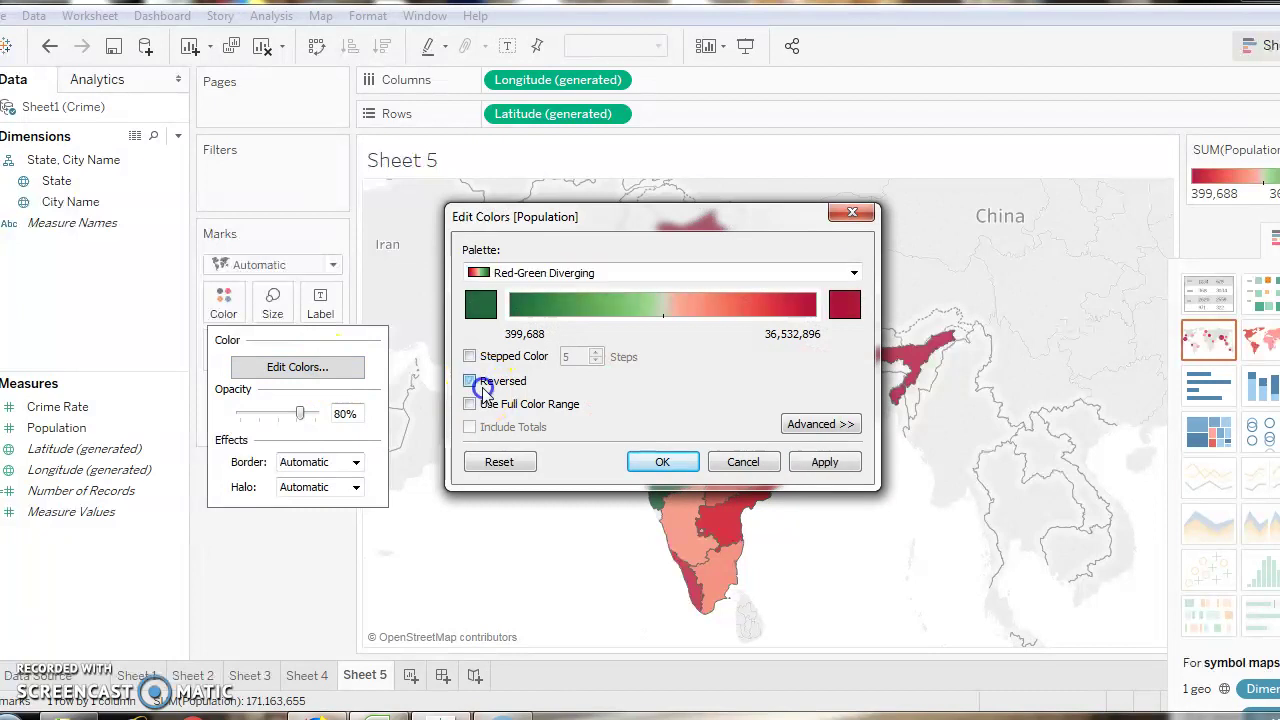
click(826, 462)
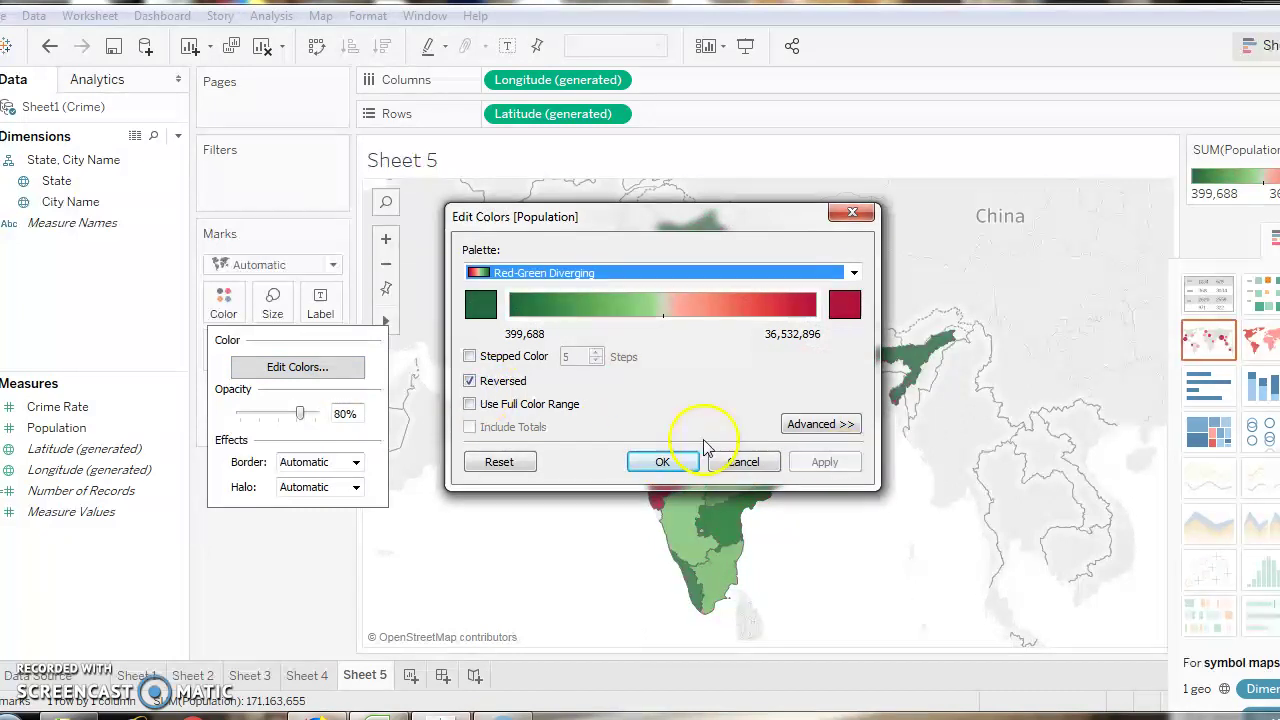
click(662, 462)
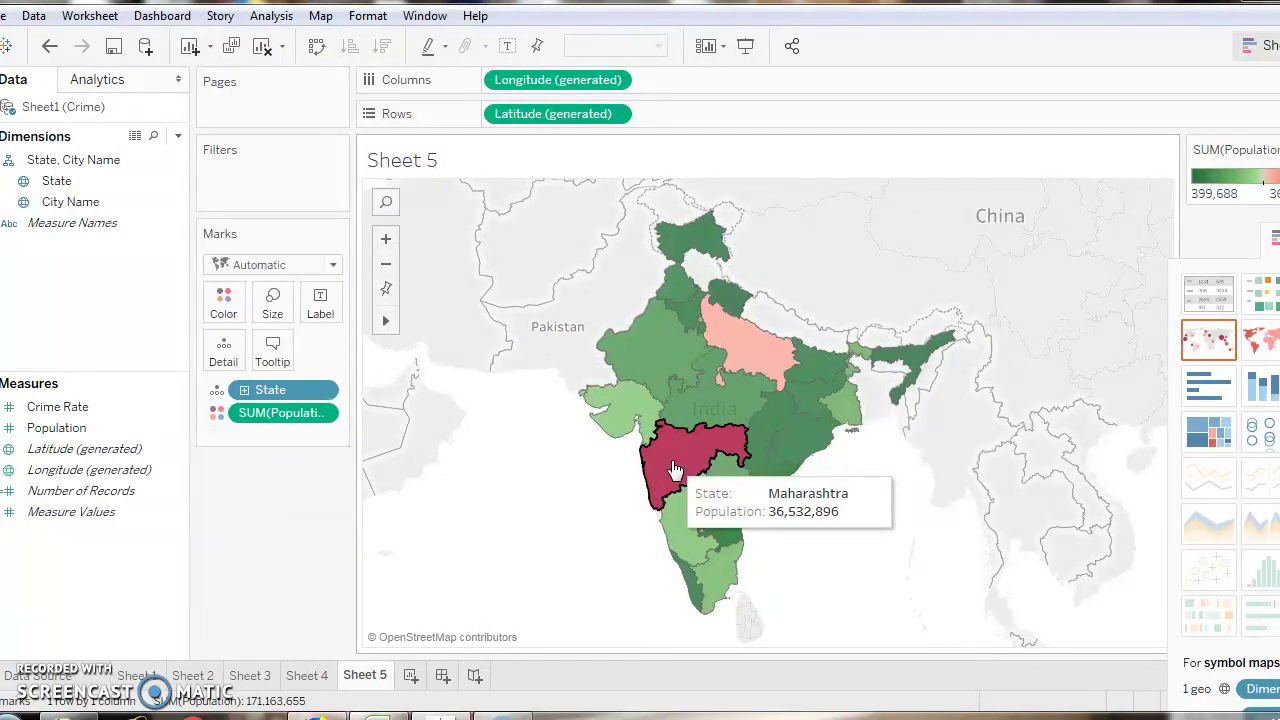
click(634, 445)
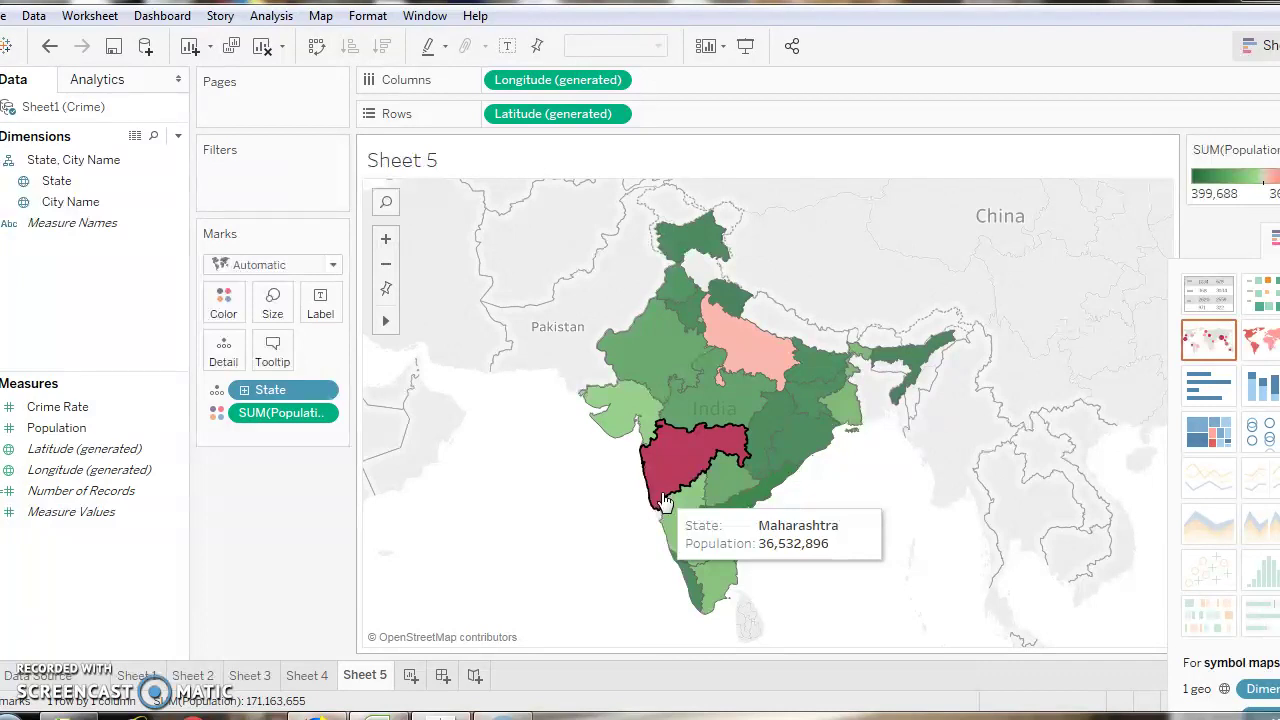
click(678, 456)
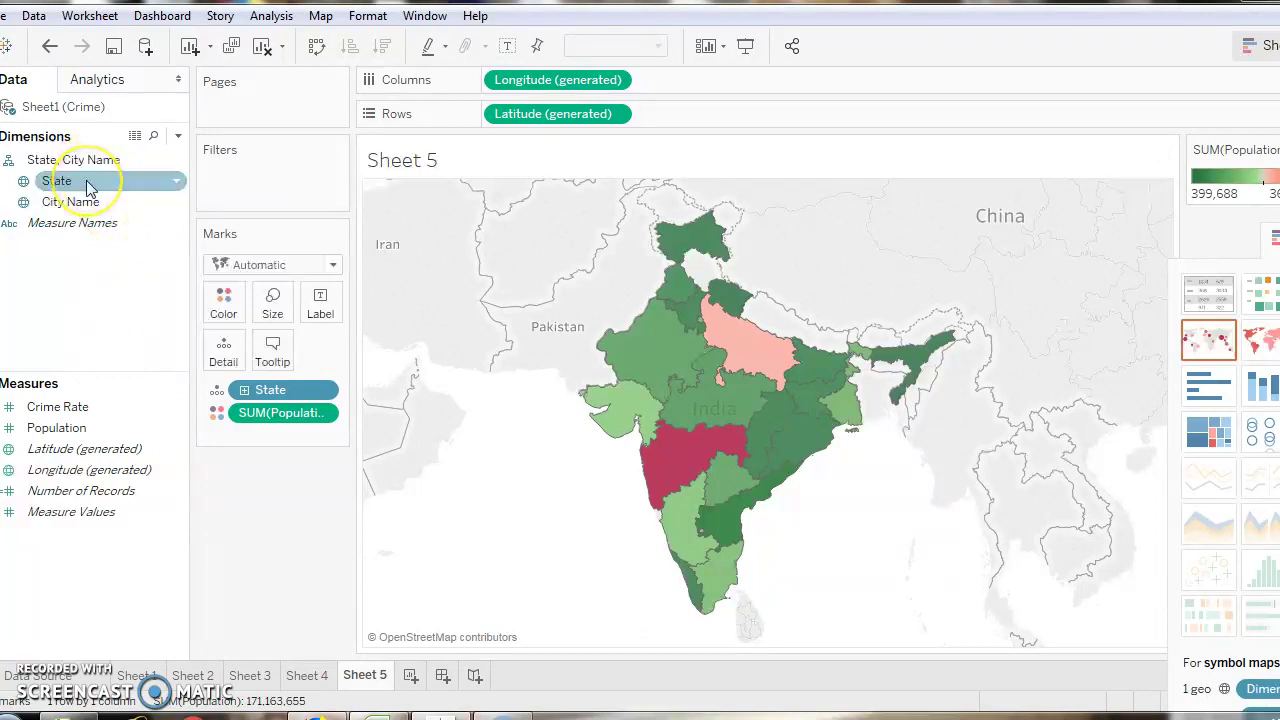
Label each state with its name and Population, e.g. Uttar Pradesh 20,107,490
drag(88, 188, 320, 313)
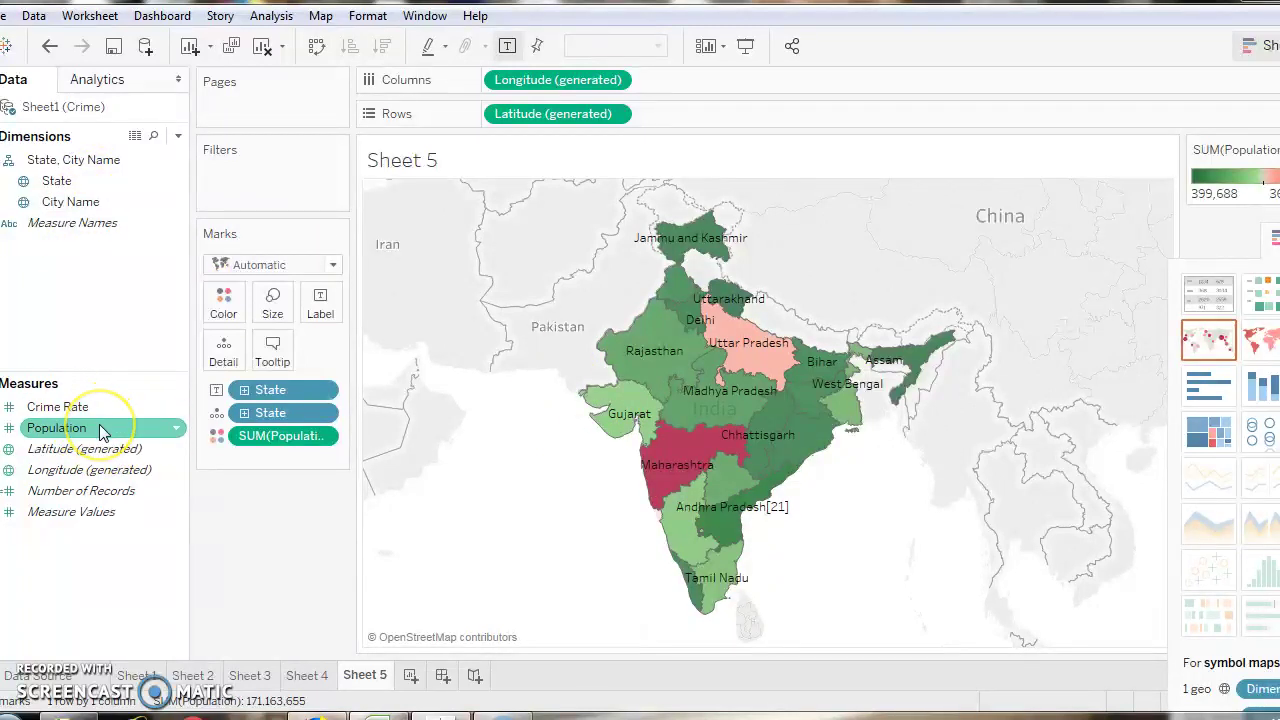
drag(99, 428, 326, 306)
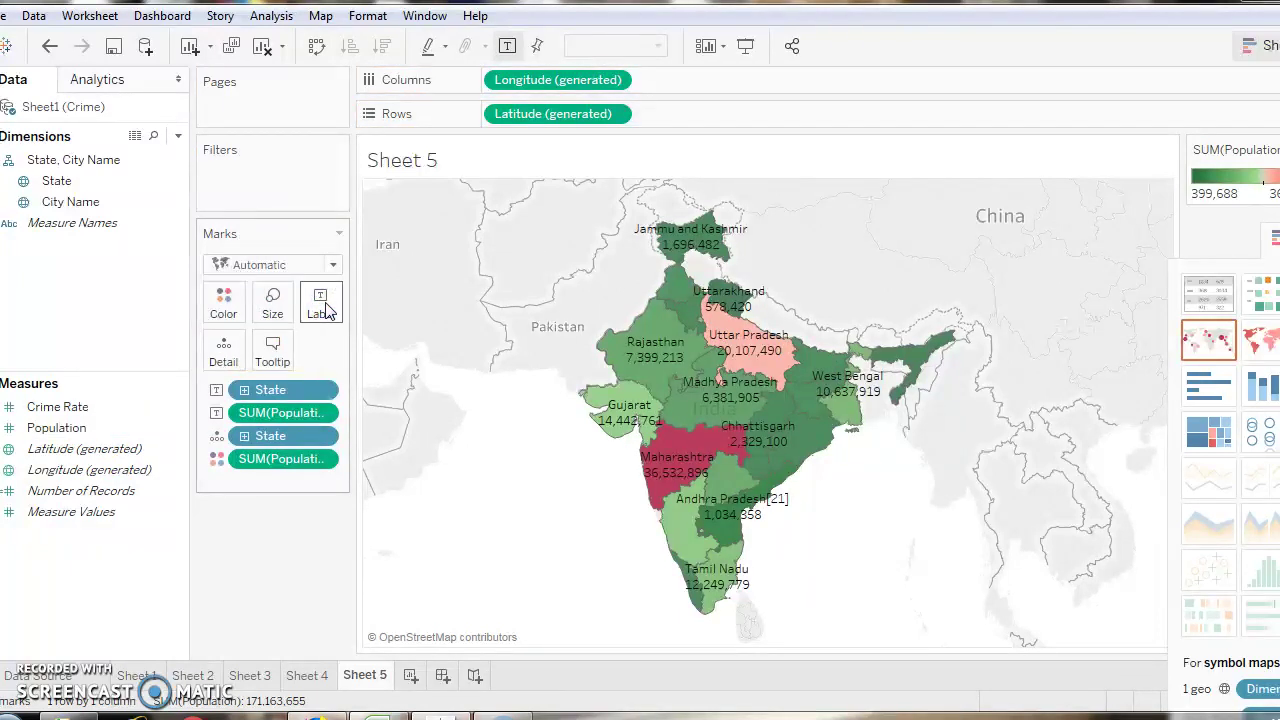
drag(86, 406, 320, 303)
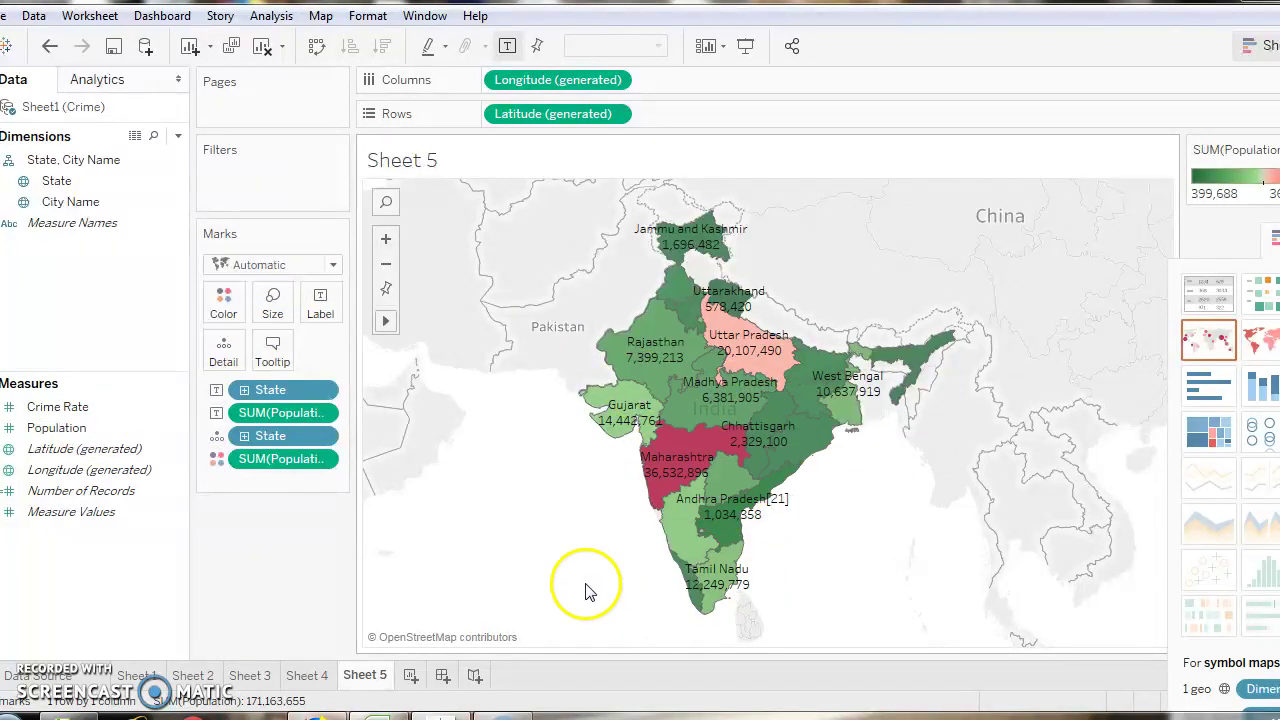
click(677, 467)
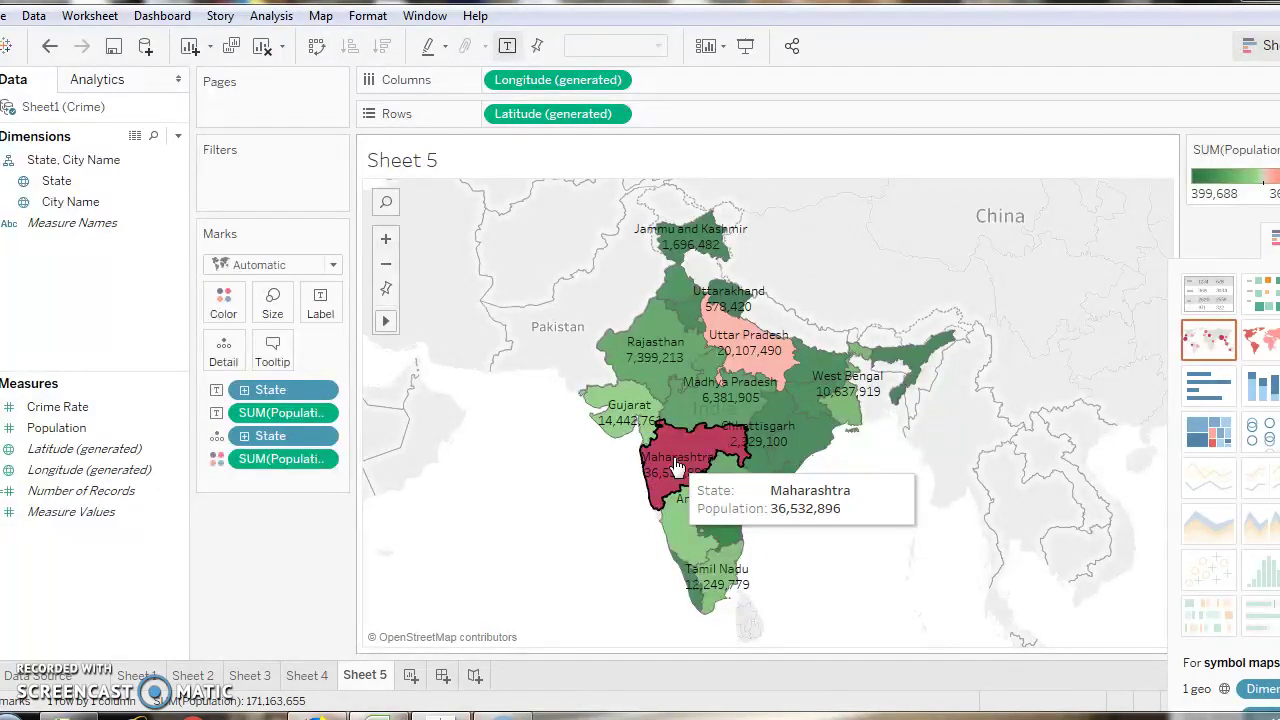
Edit the label text to 'S=state, P=population' and allow labels to overlap other marks
click(312, 292)
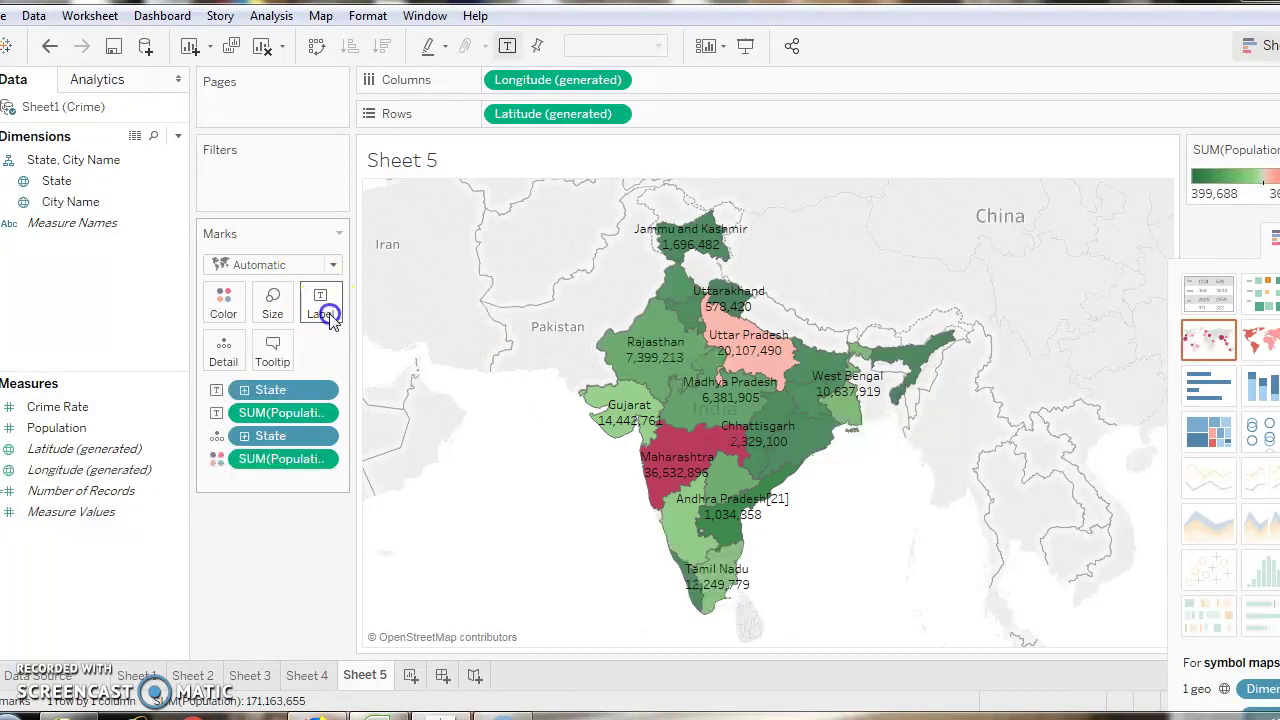
click(330, 318)
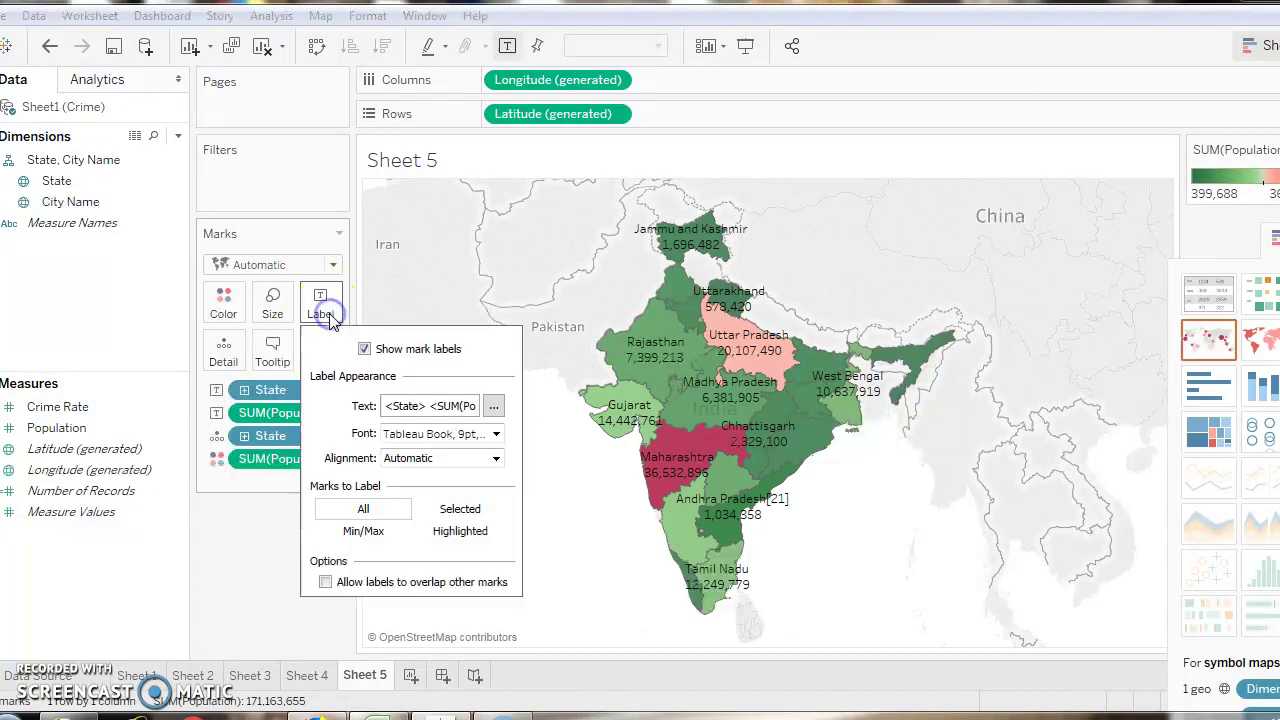
click(493, 410)
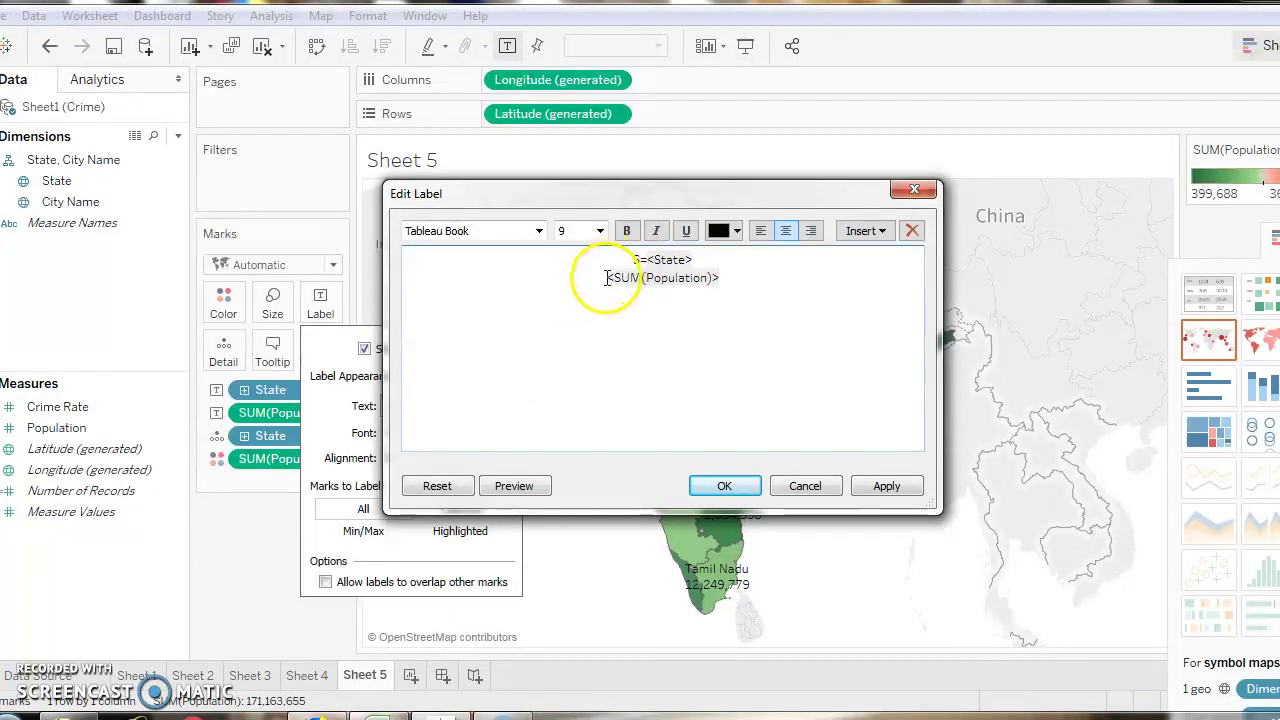
text(P=)
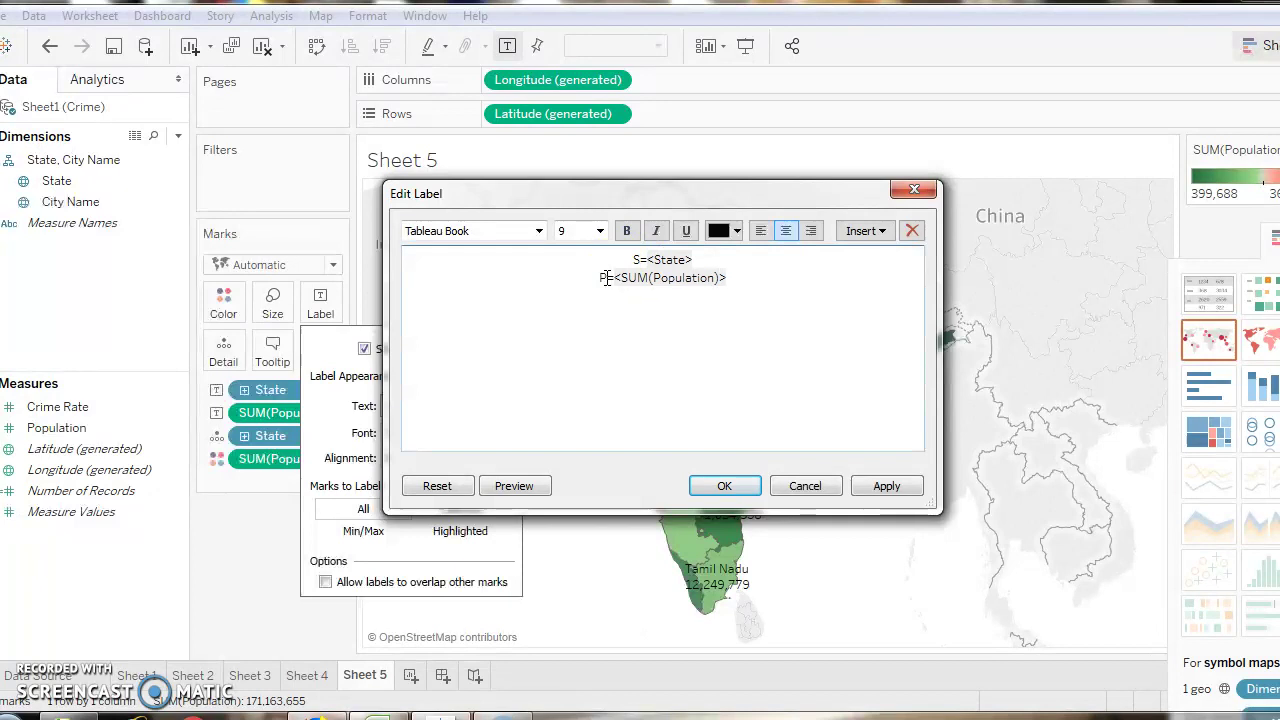
click(750, 484)
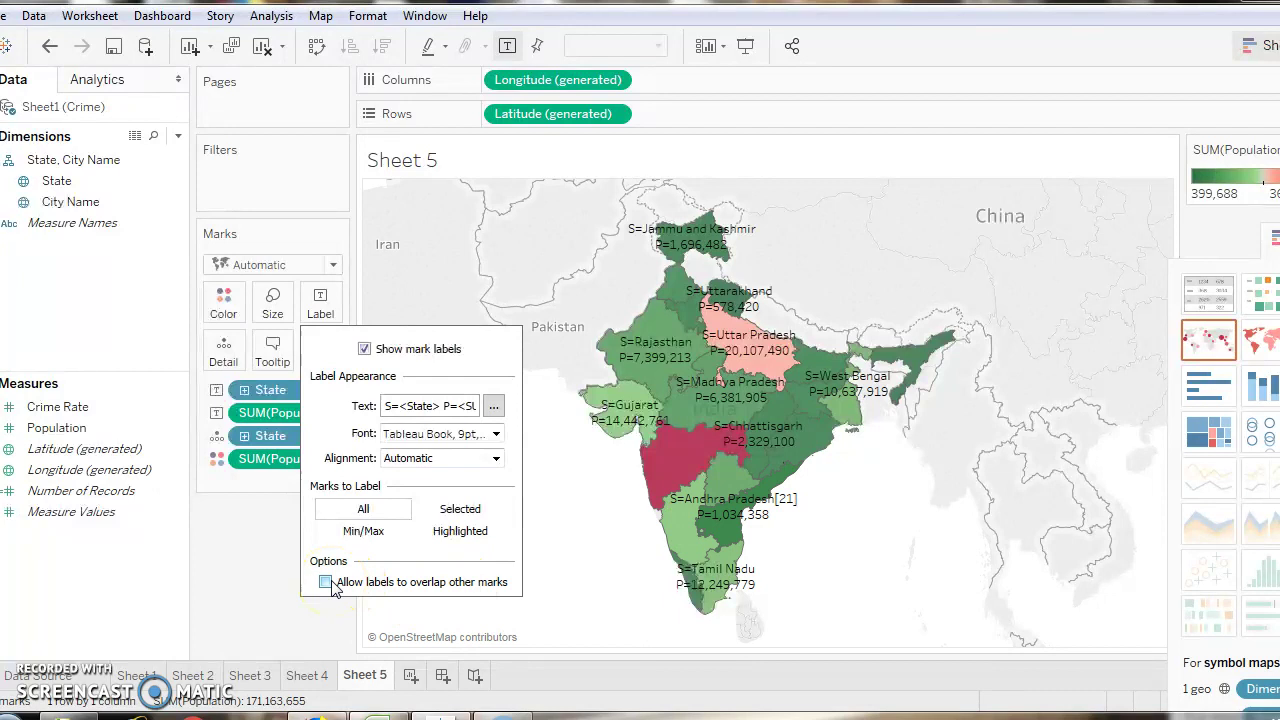
click(326, 582)
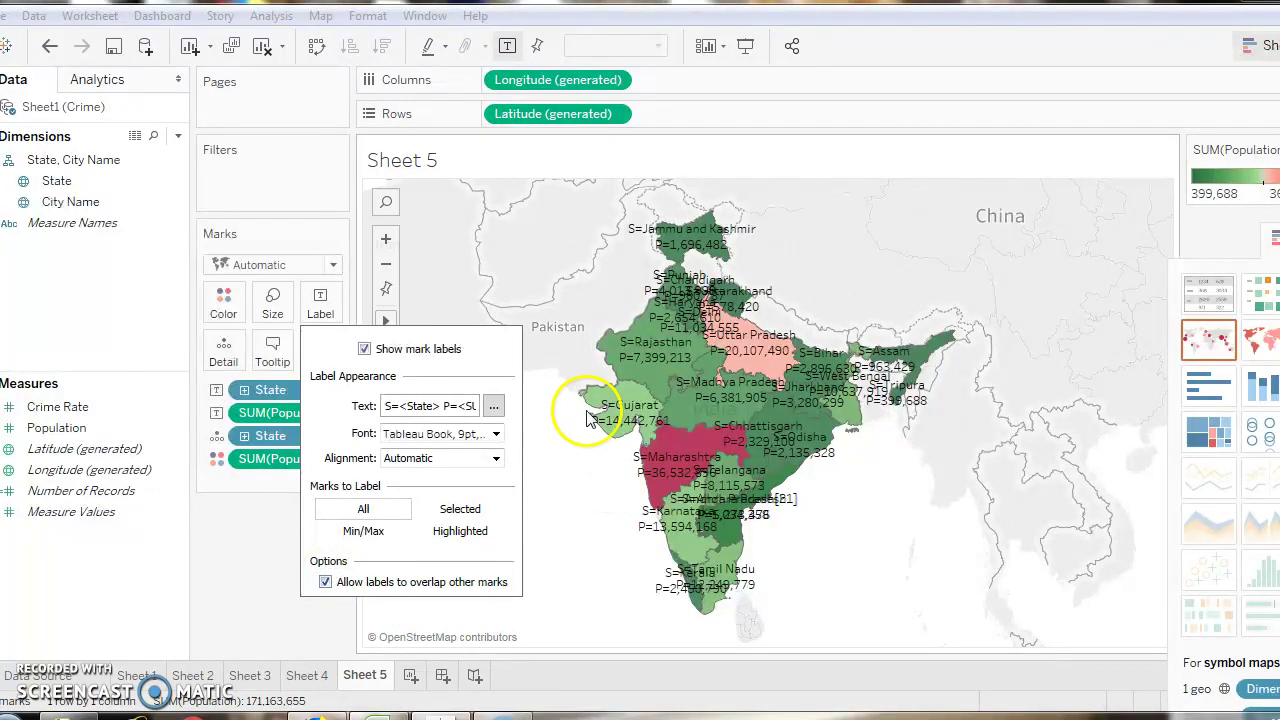
click(573, 456)
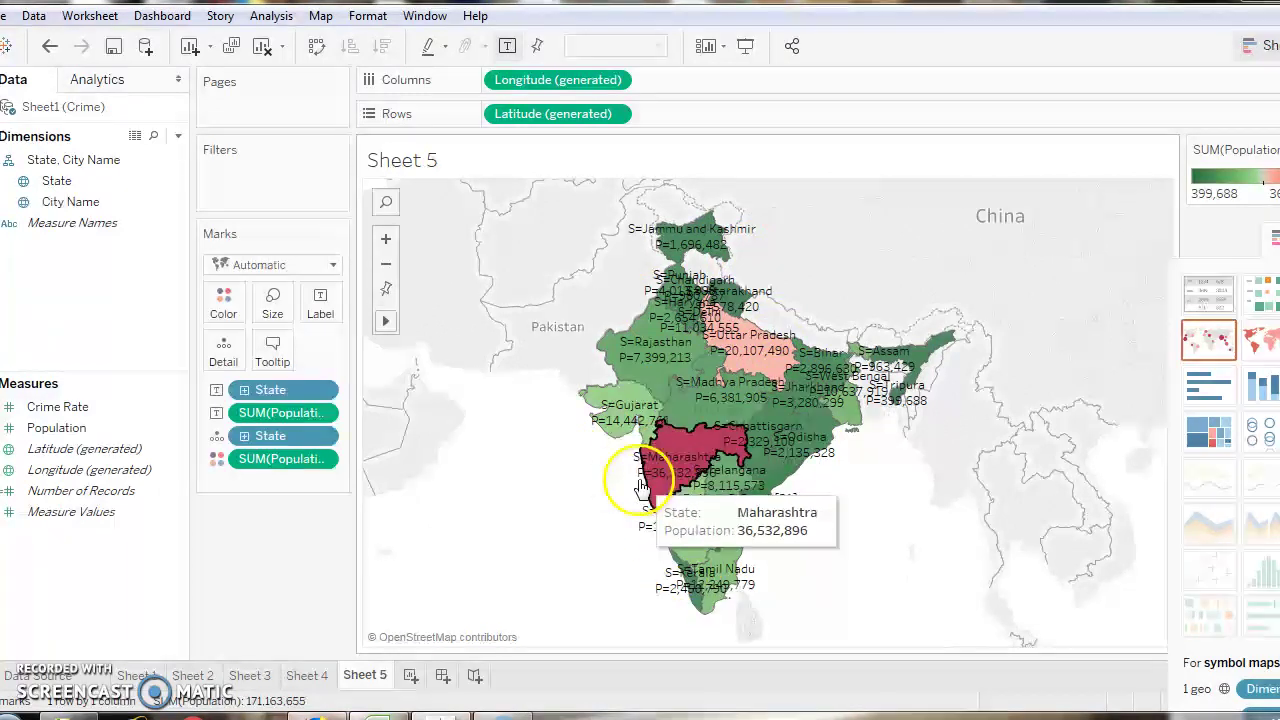
mouse_move(306, 676)
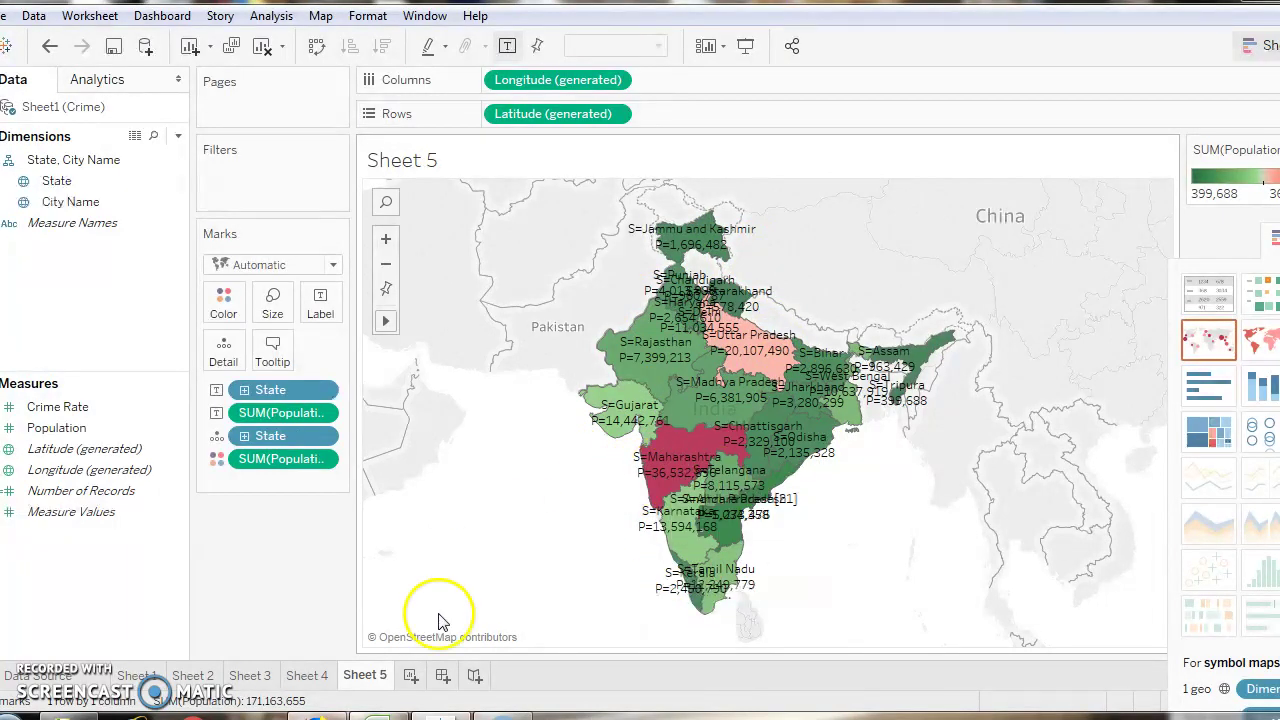
On the Sheet 4 symbol map, add State as the label on each circle
click(306, 678)
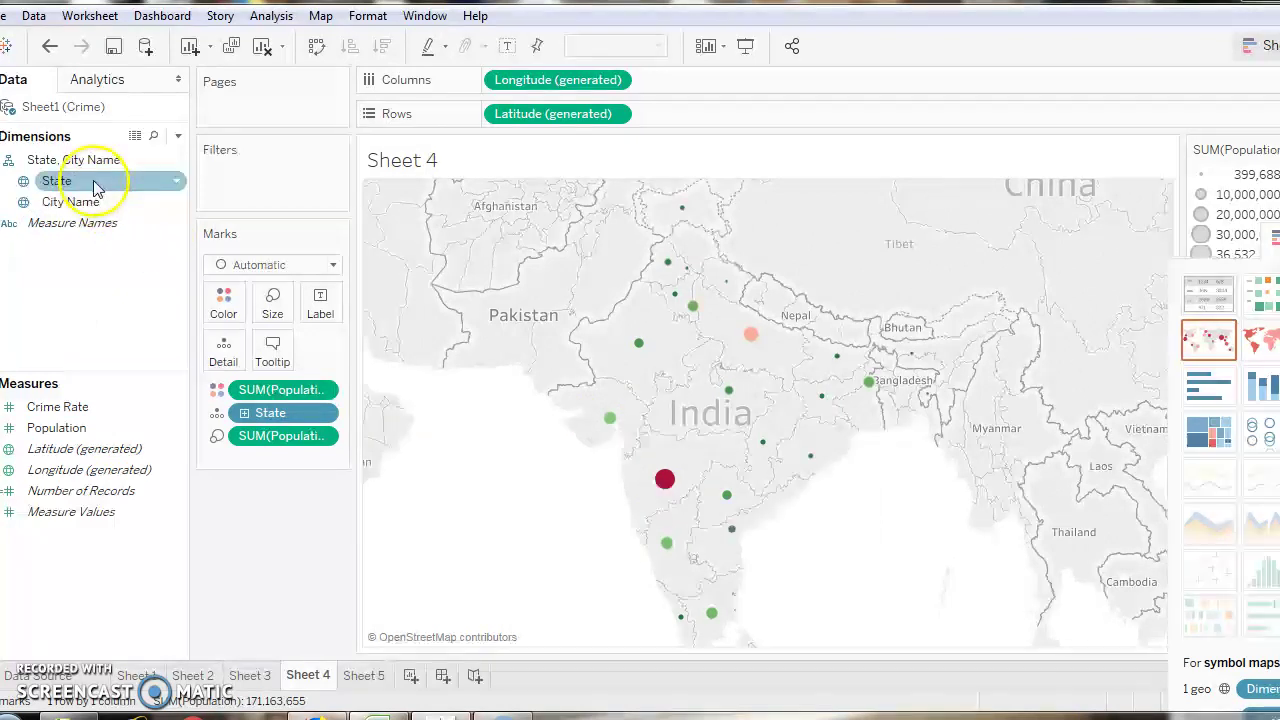
drag(95, 188, 324, 304)
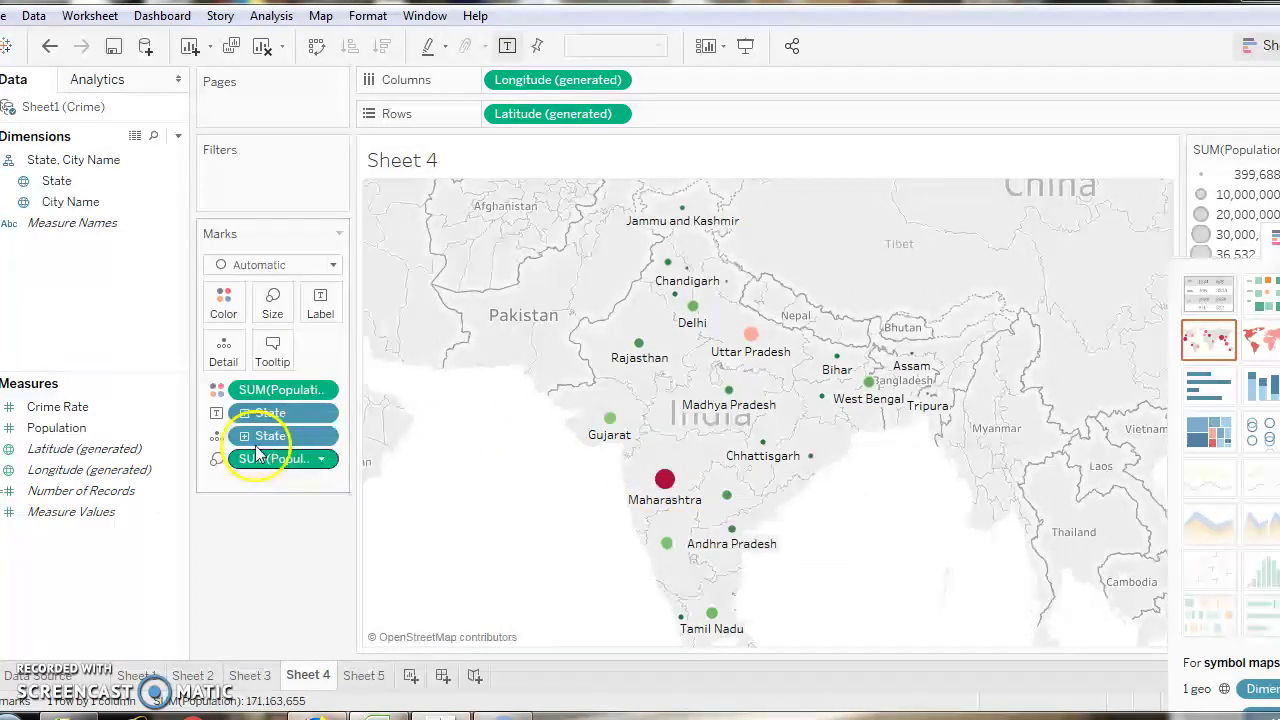
click(98, 410)
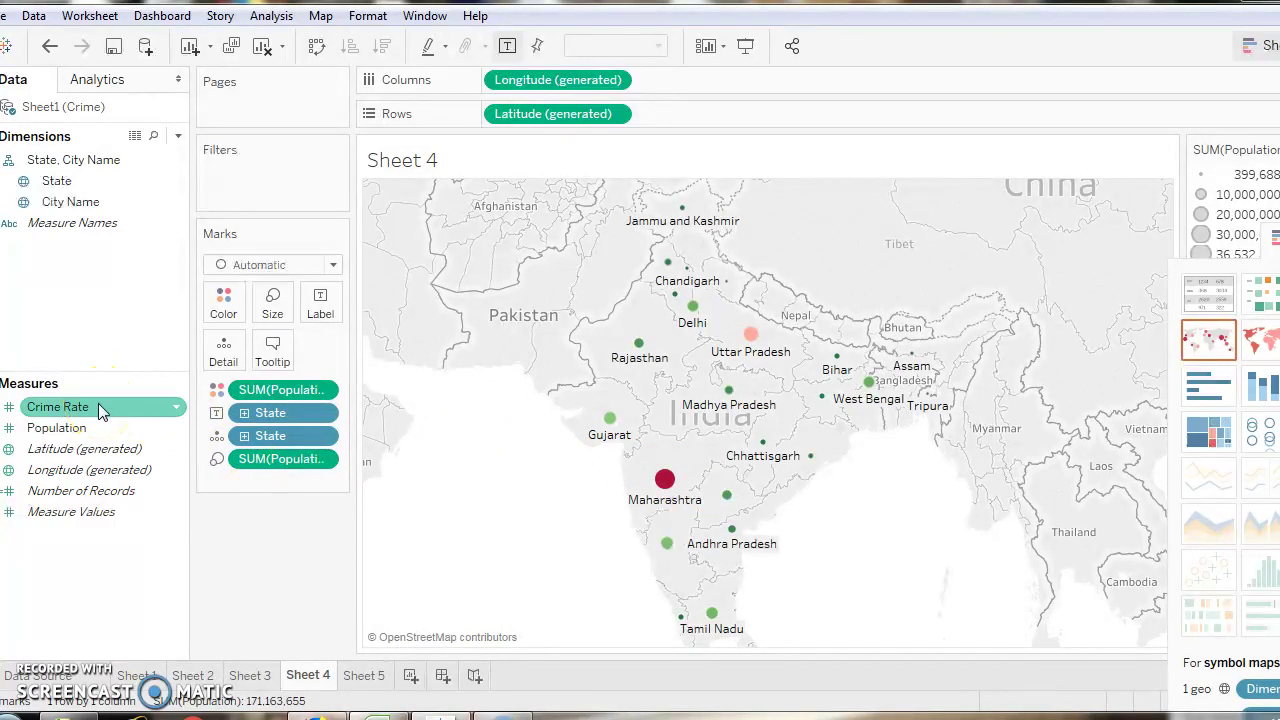
Size the Sheet 4 circles by Crime Rate and check the Uttar Pradesh, Maharashtra and Gujarat tooltips
drag(98, 403, 275, 311)
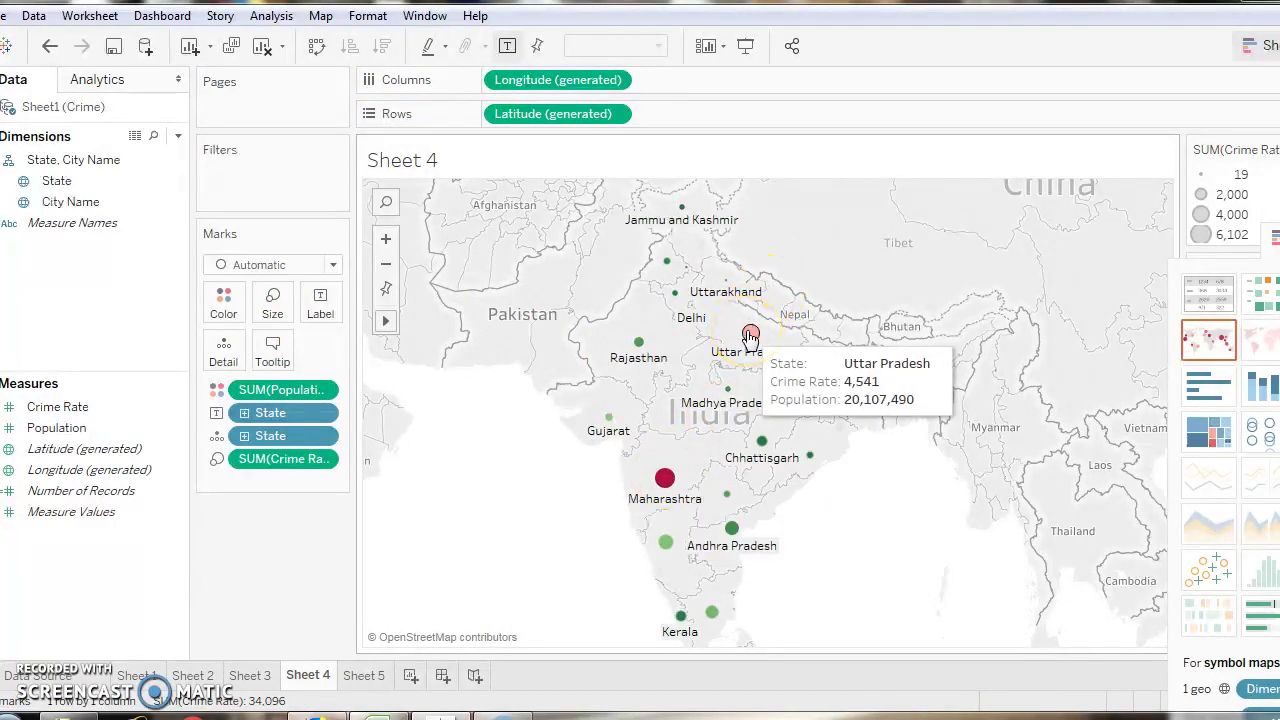
mouse_move(665, 479)
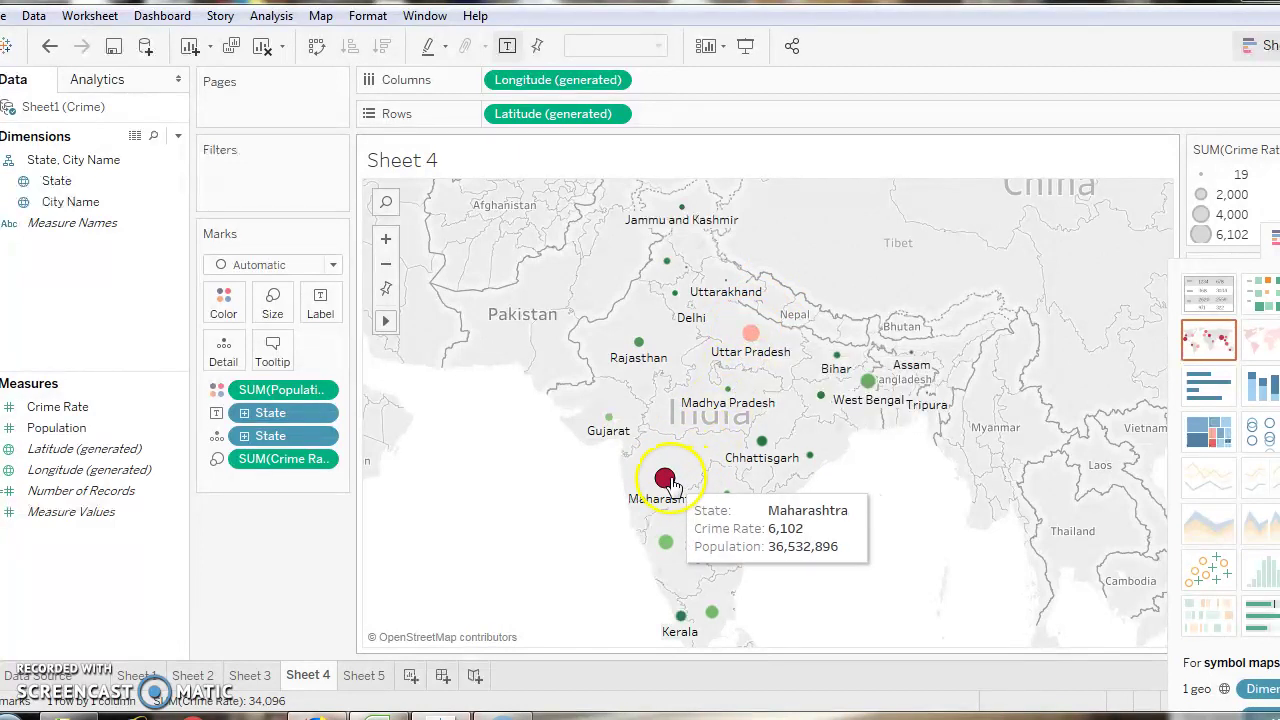
click(750, 334)
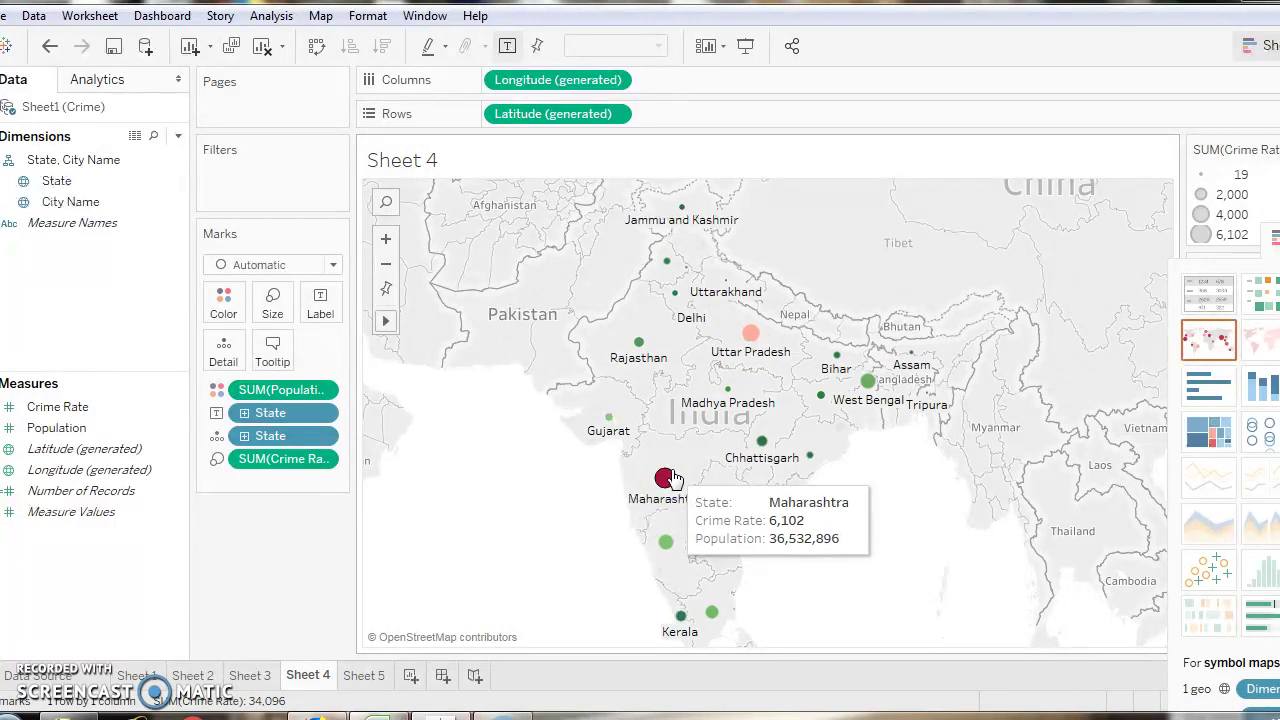
click(664, 479)
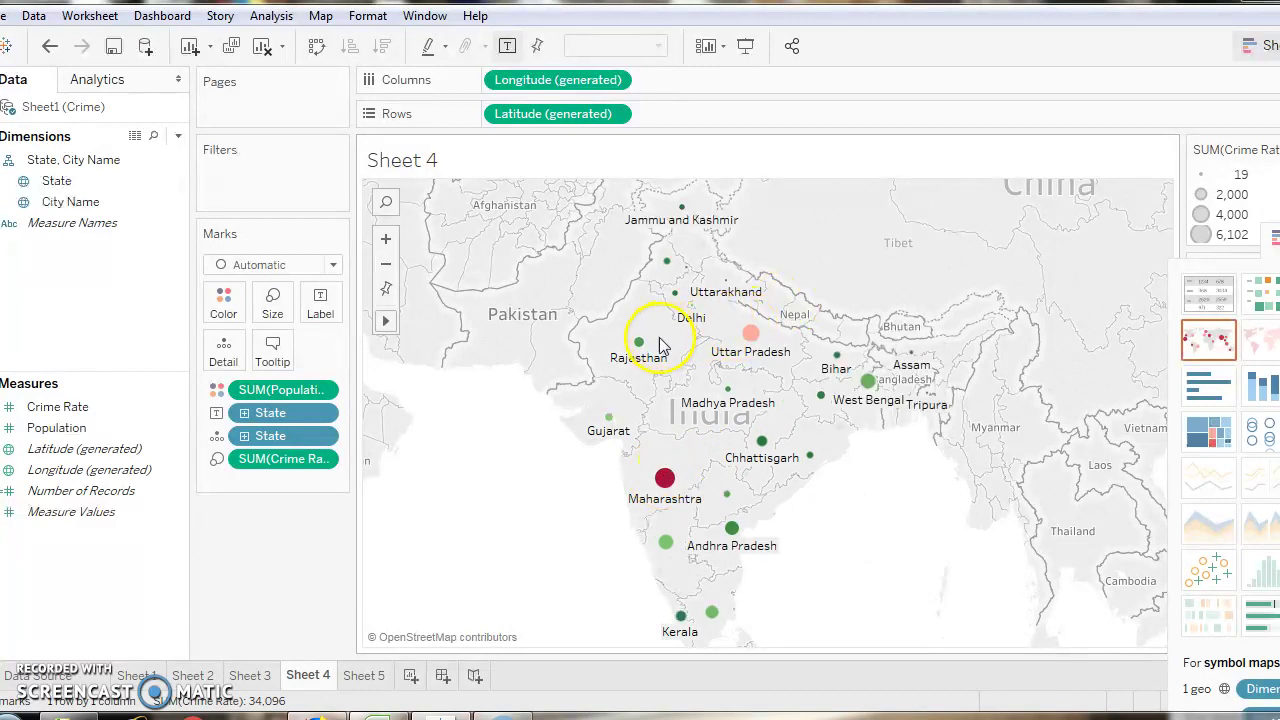
mouse_move(639, 342)
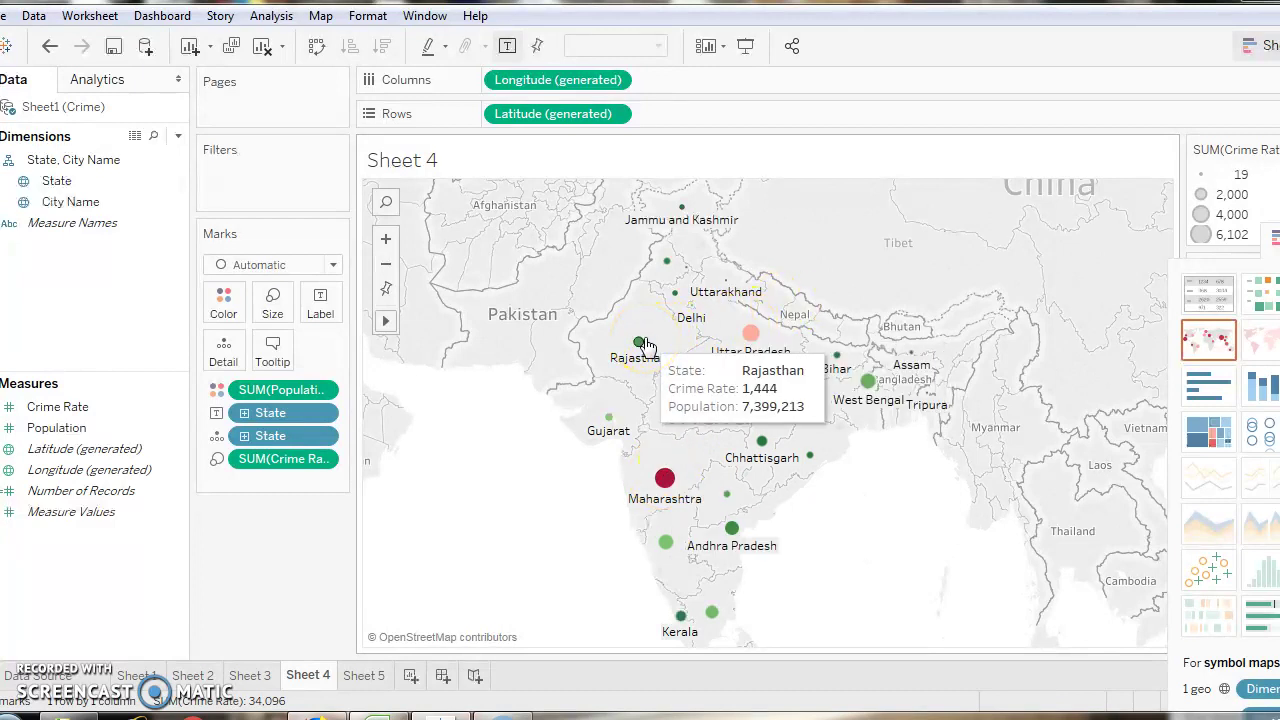
click(610, 418)
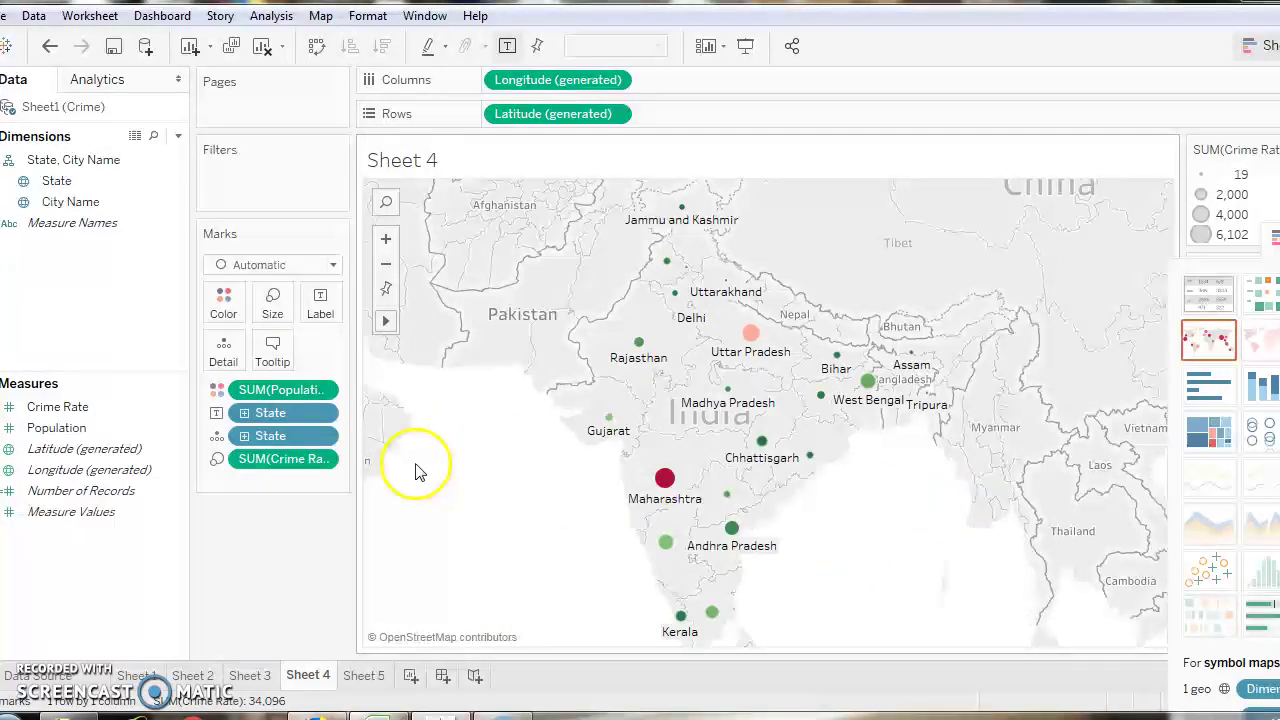
click(160, 455)
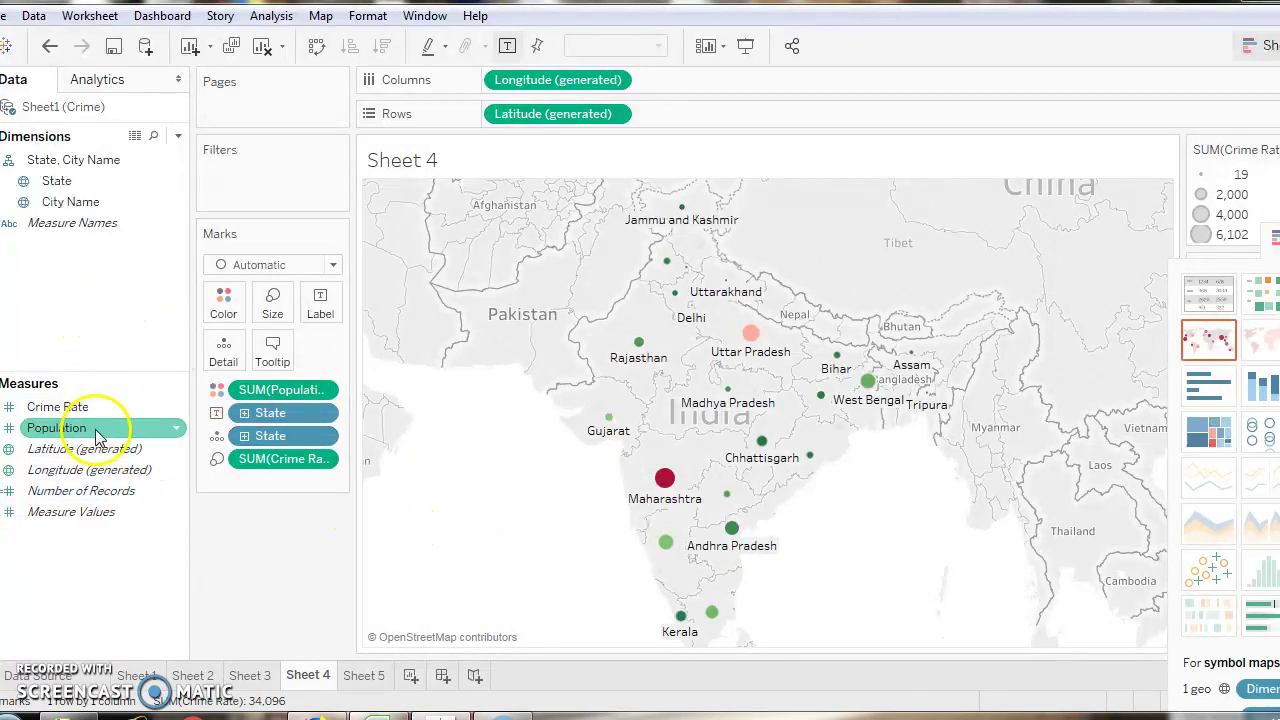
Undo the label overlap, S=/P= prefixes and population labels on the Sheet 5 map
click(363, 676)
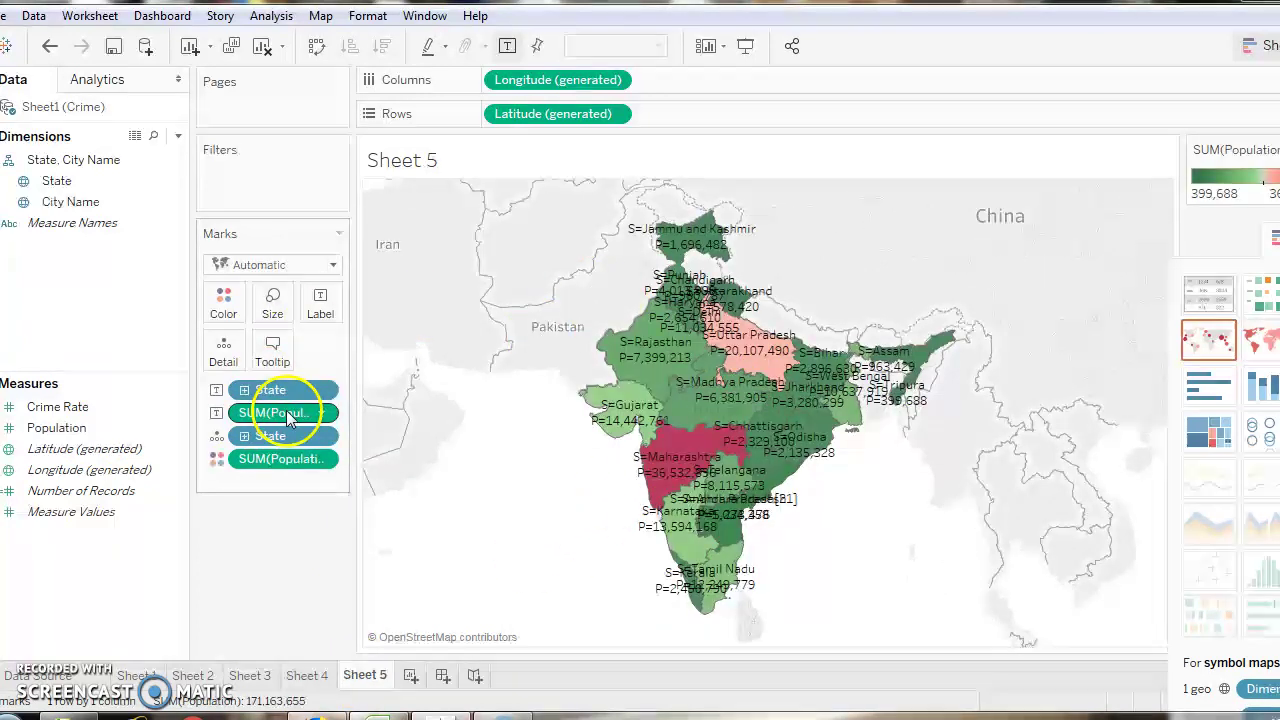
click(50, 48)
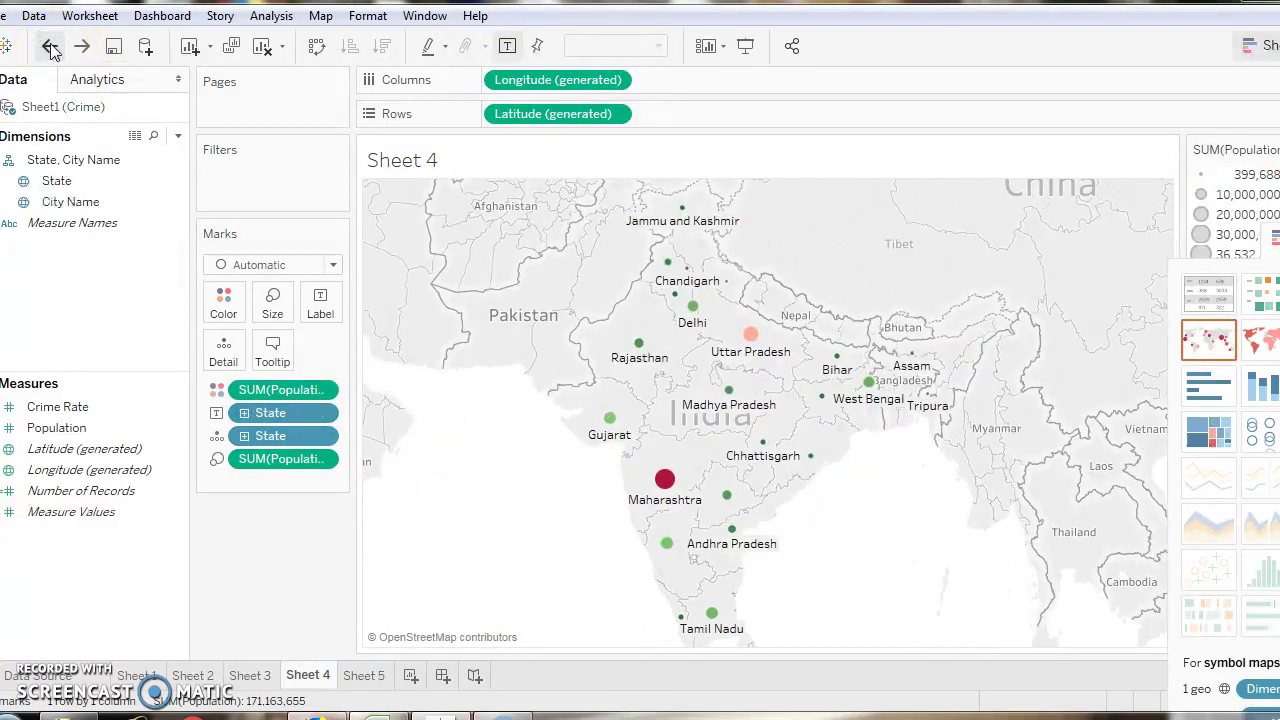
click(365, 676)
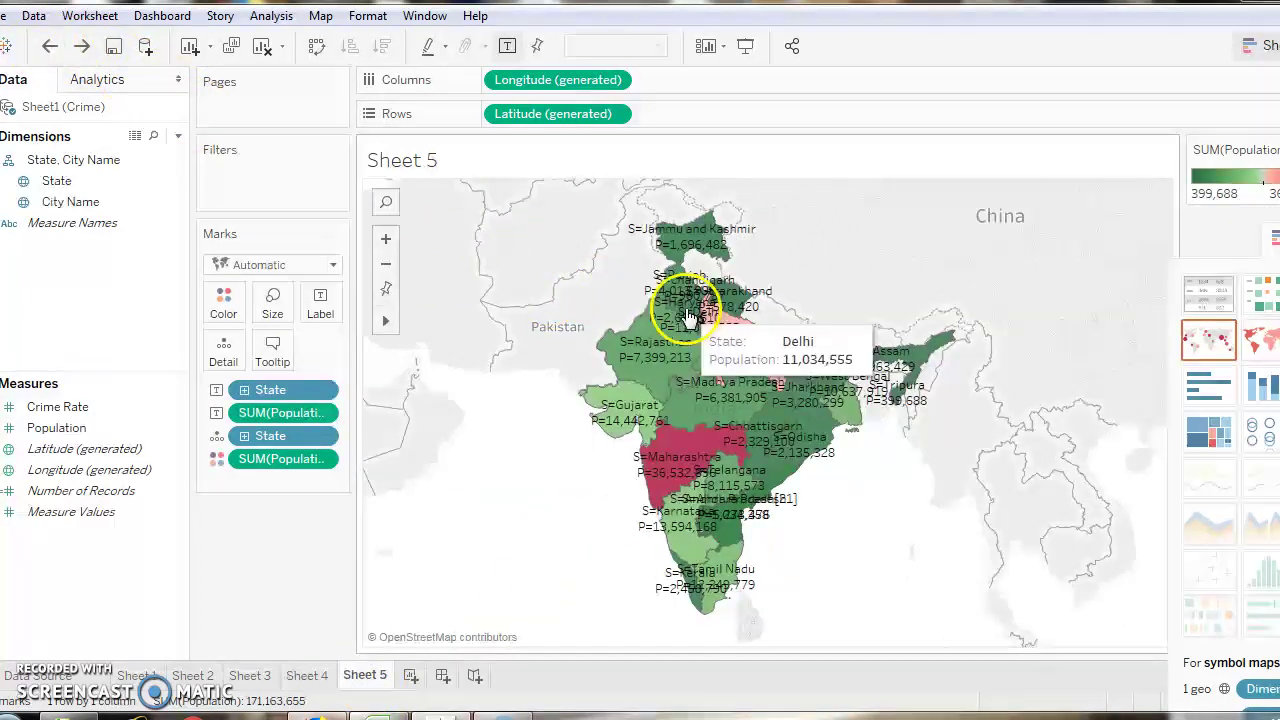
click(52, 47)
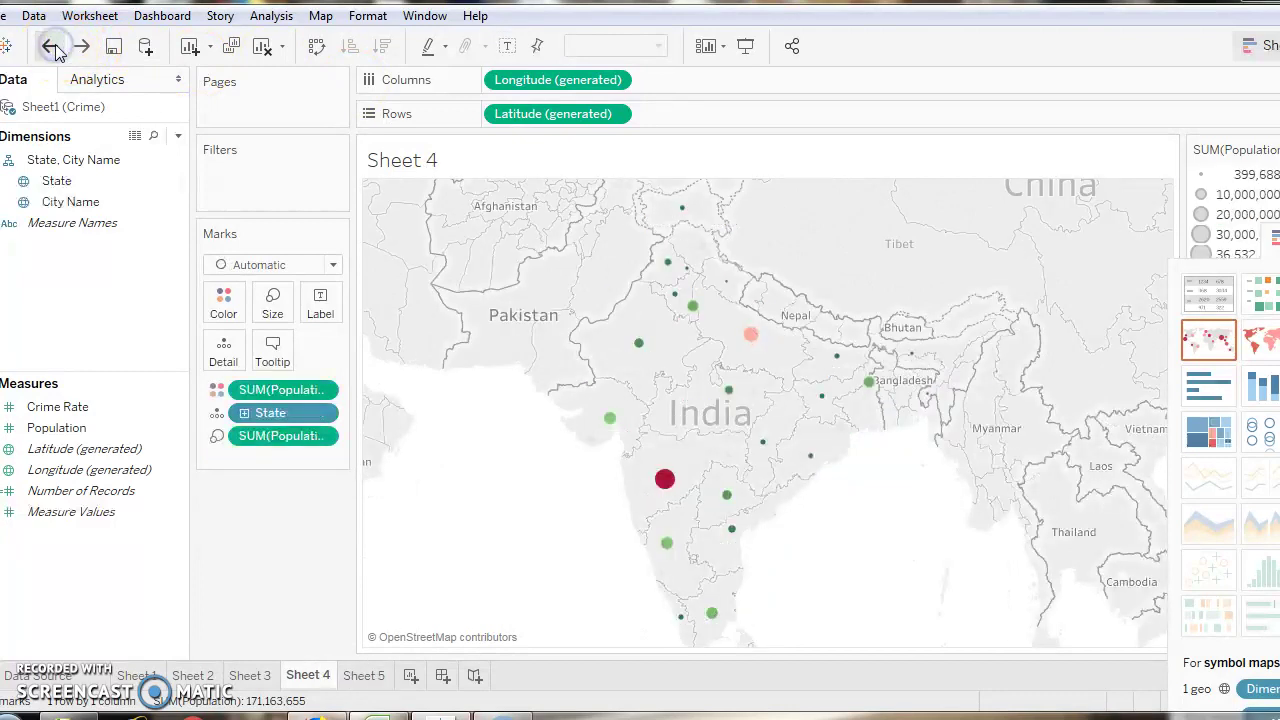
click(52, 47)
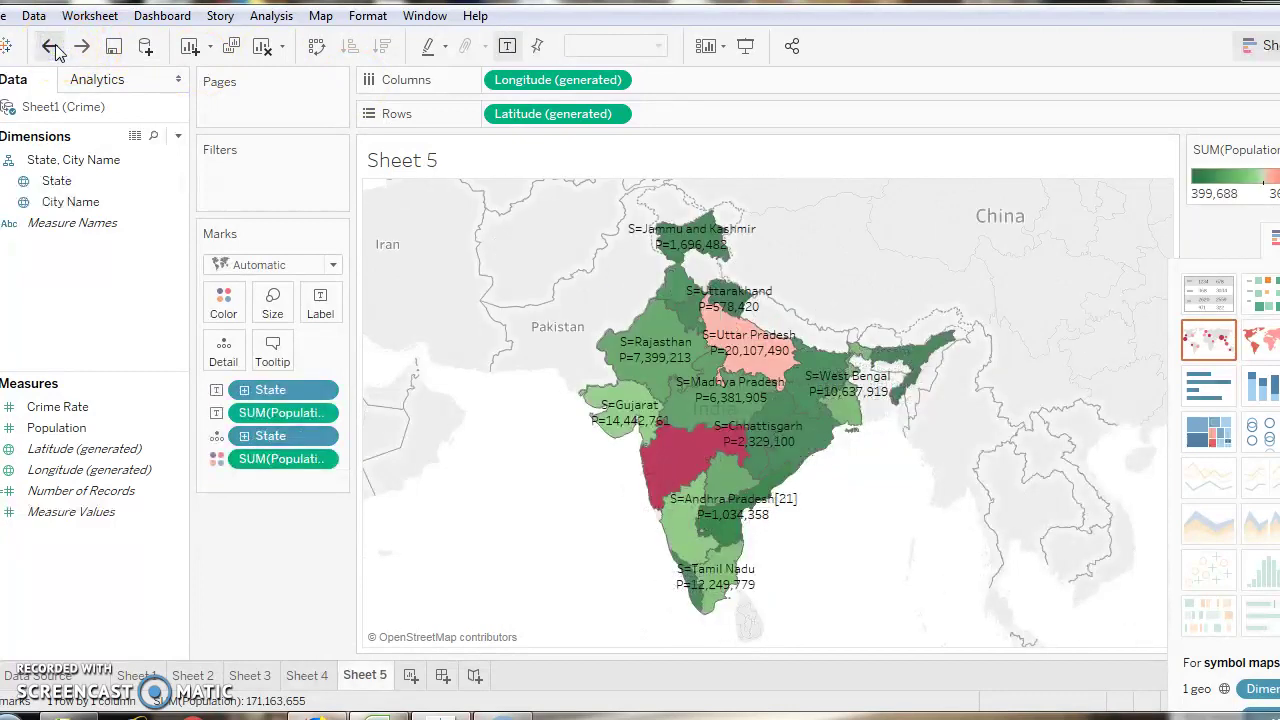
click(52, 47)
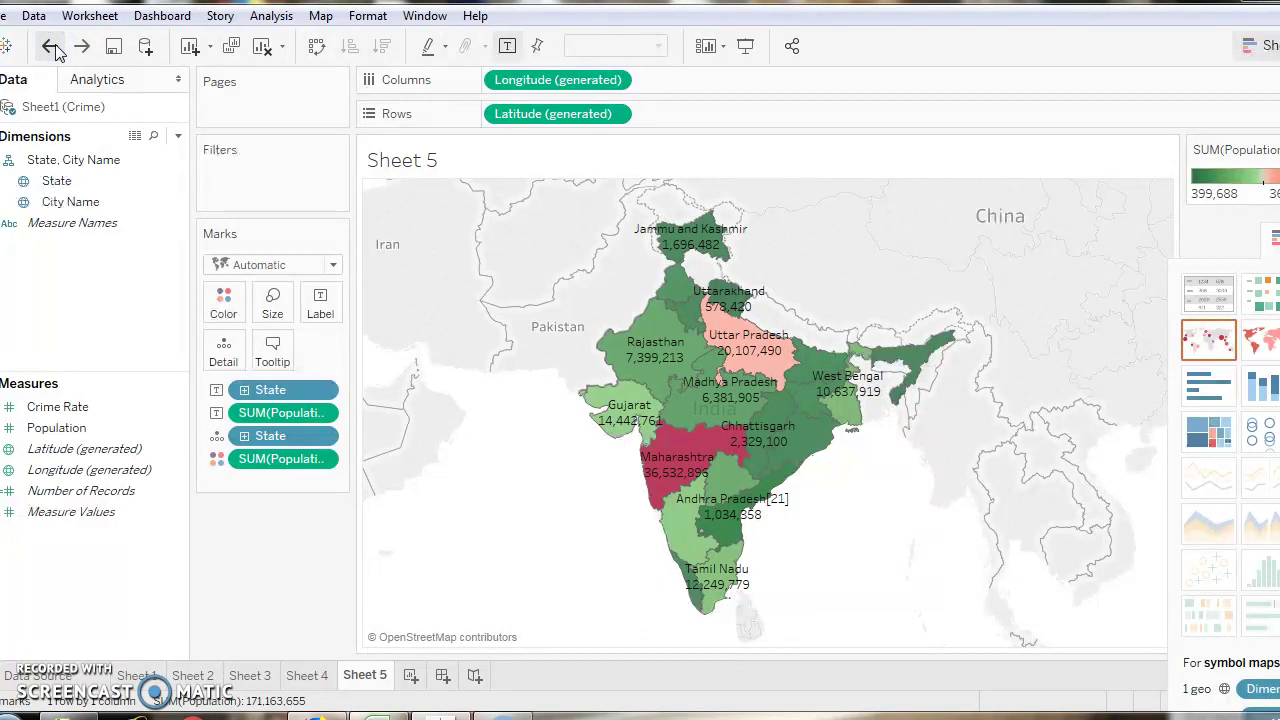
click(53, 47)
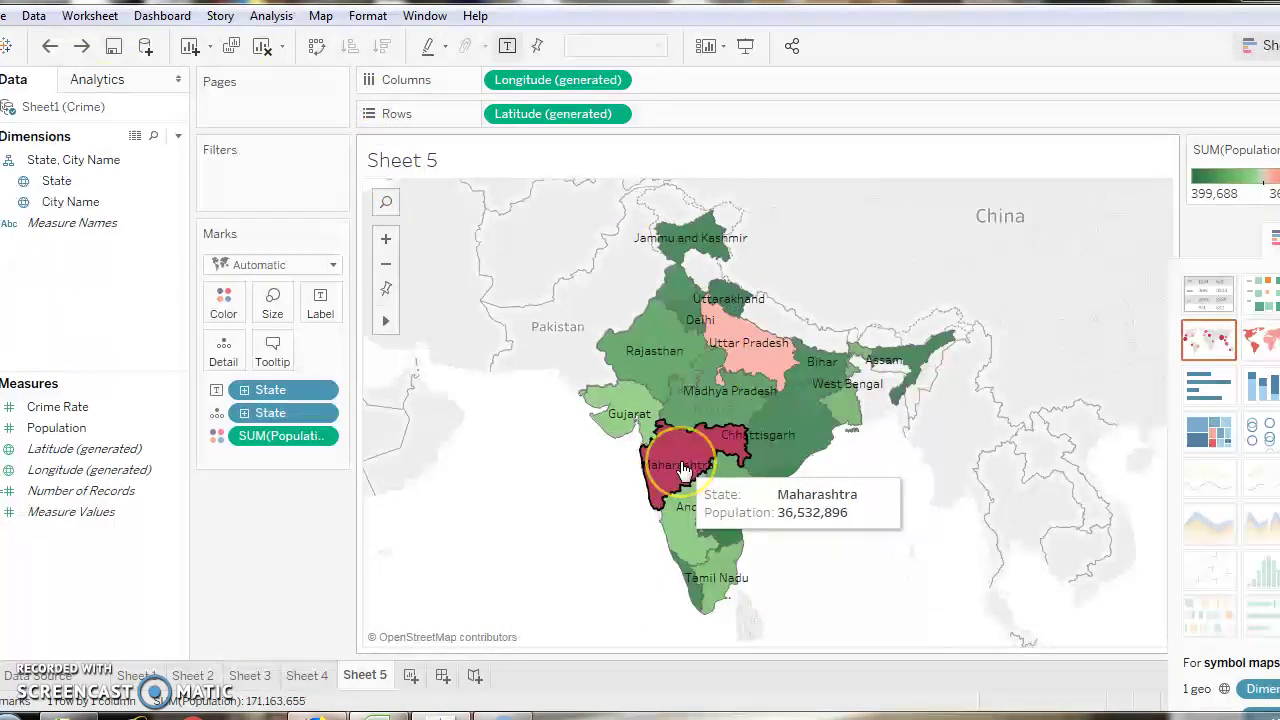
Label Sheet 4's circles with State names instead of population, then return to Sheet 5
click(305, 678)
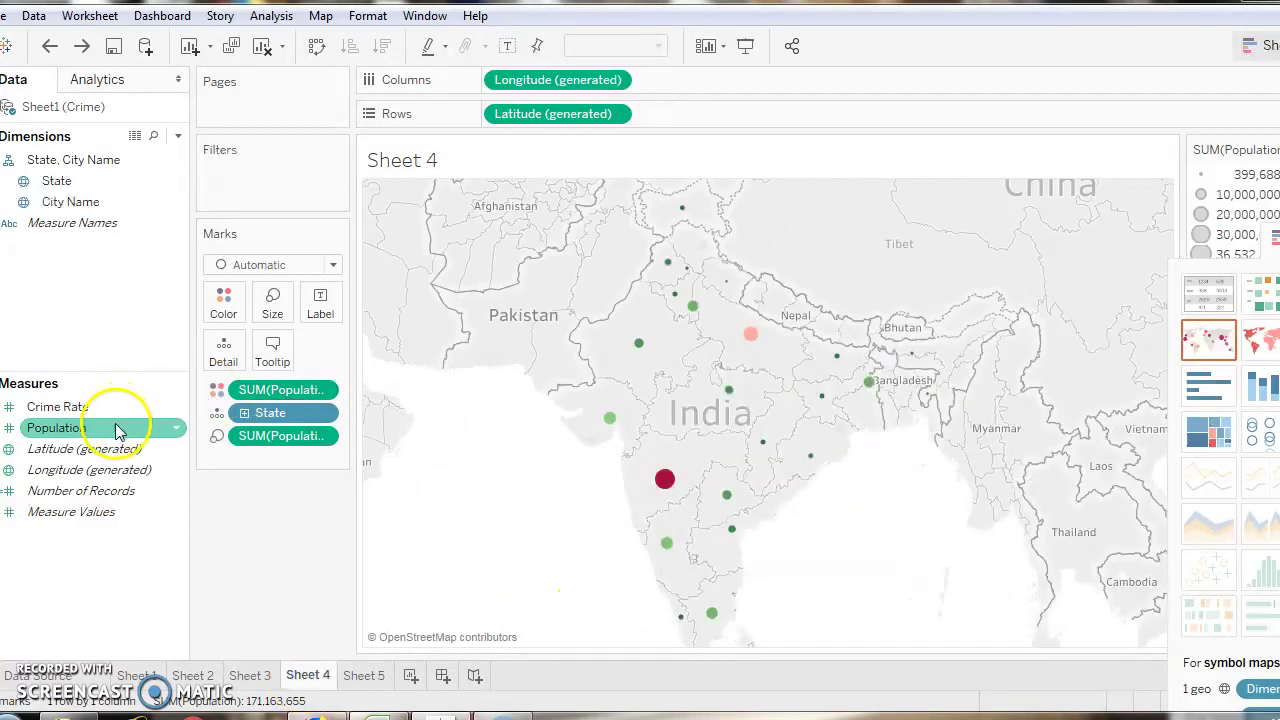
drag(115, 428, 326, 305)
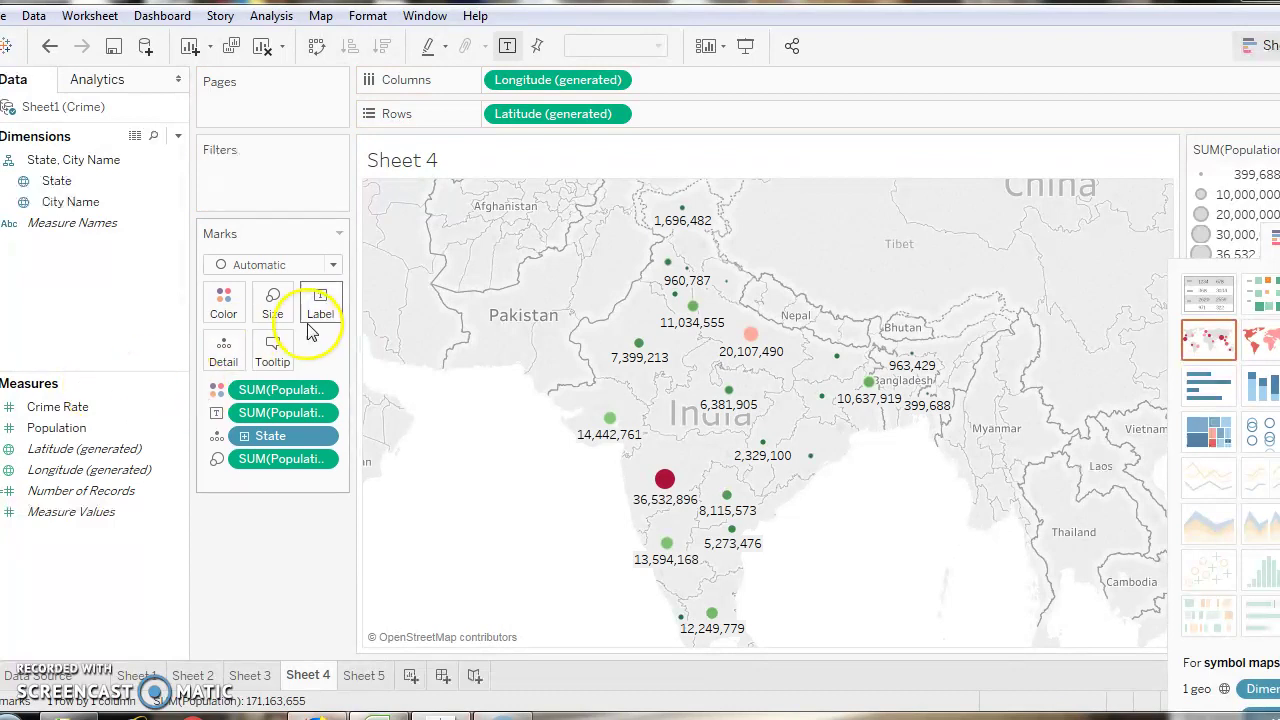
click(44, 50)
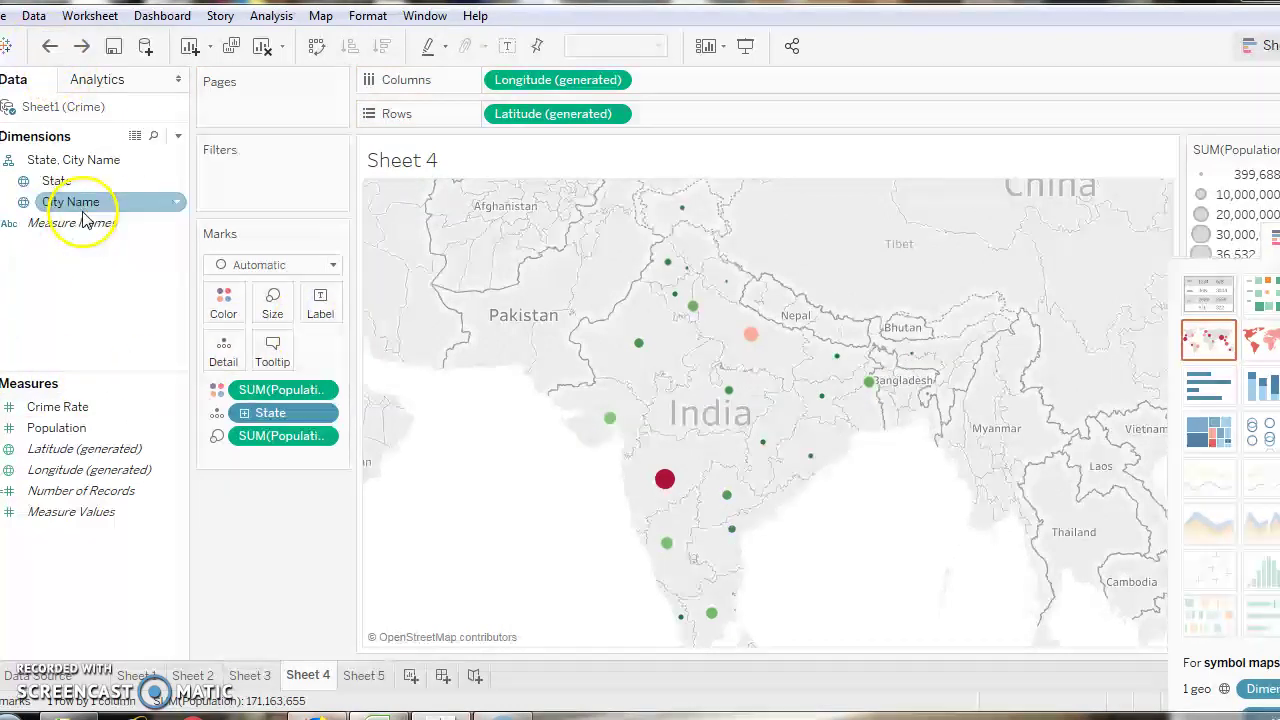
mouse_move(57, 181)
mouse_down()
mouse_move(248, 288)
mouse_move(322, 306)
mouse_up()
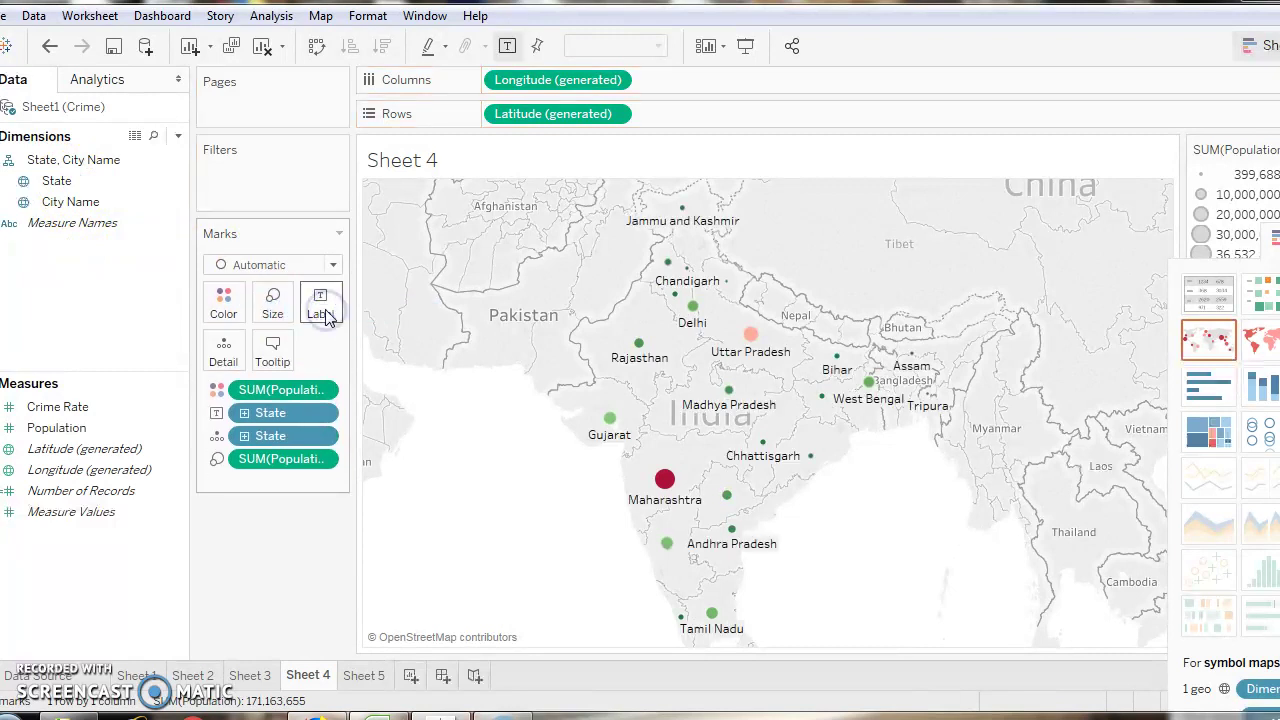
click(374, 681)
mouse_move(673, 478)
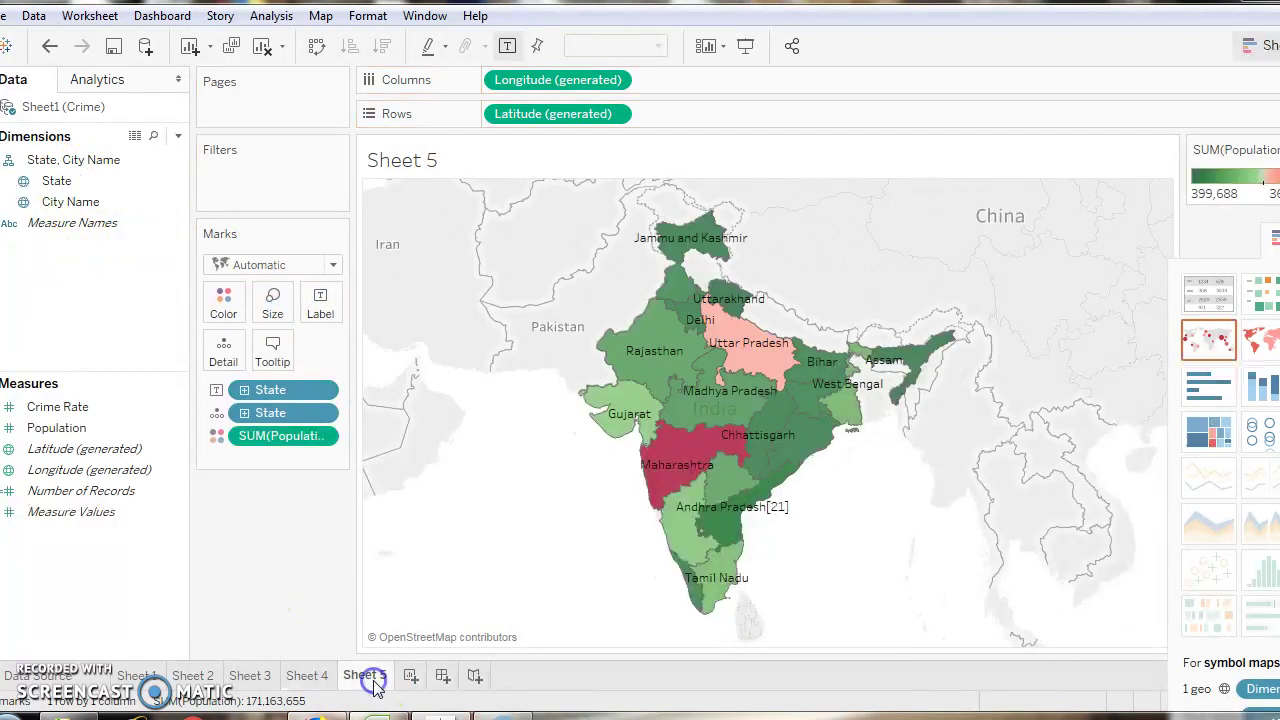
Prefix each Sheet 5 state label with s=, e.g. s=Maharashtra
double_click(675, 481)
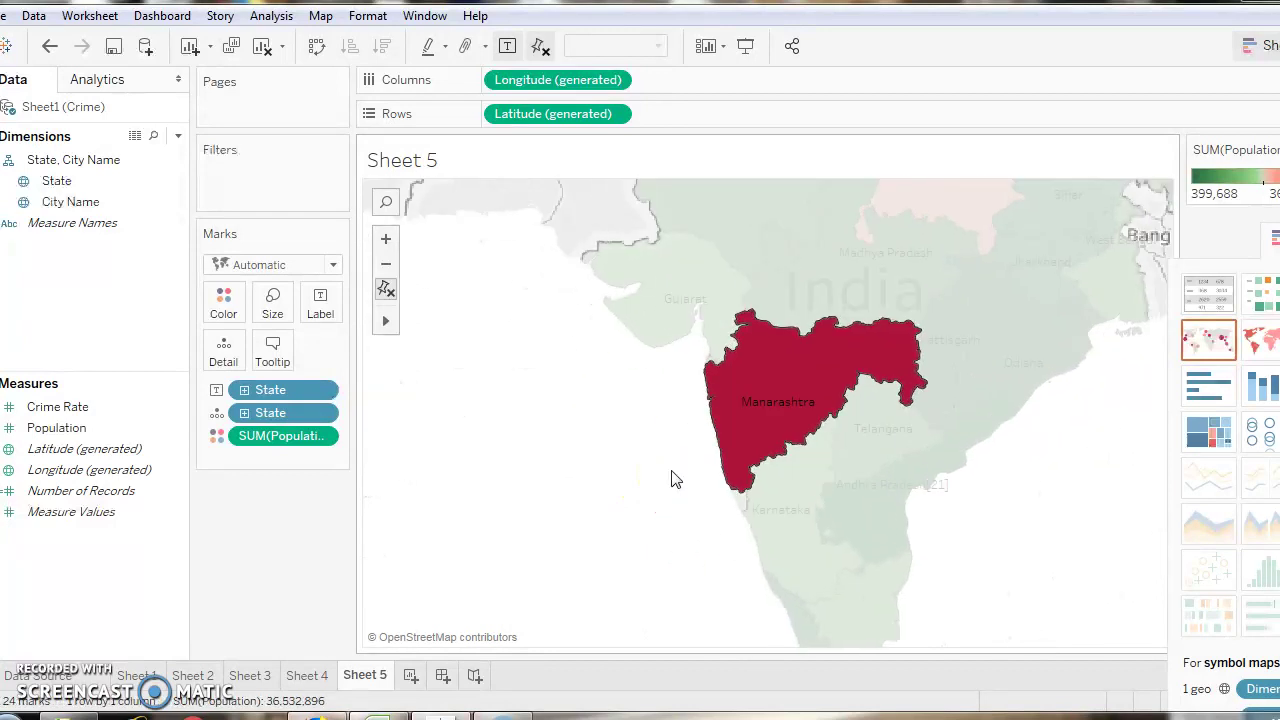
click(321, 303)
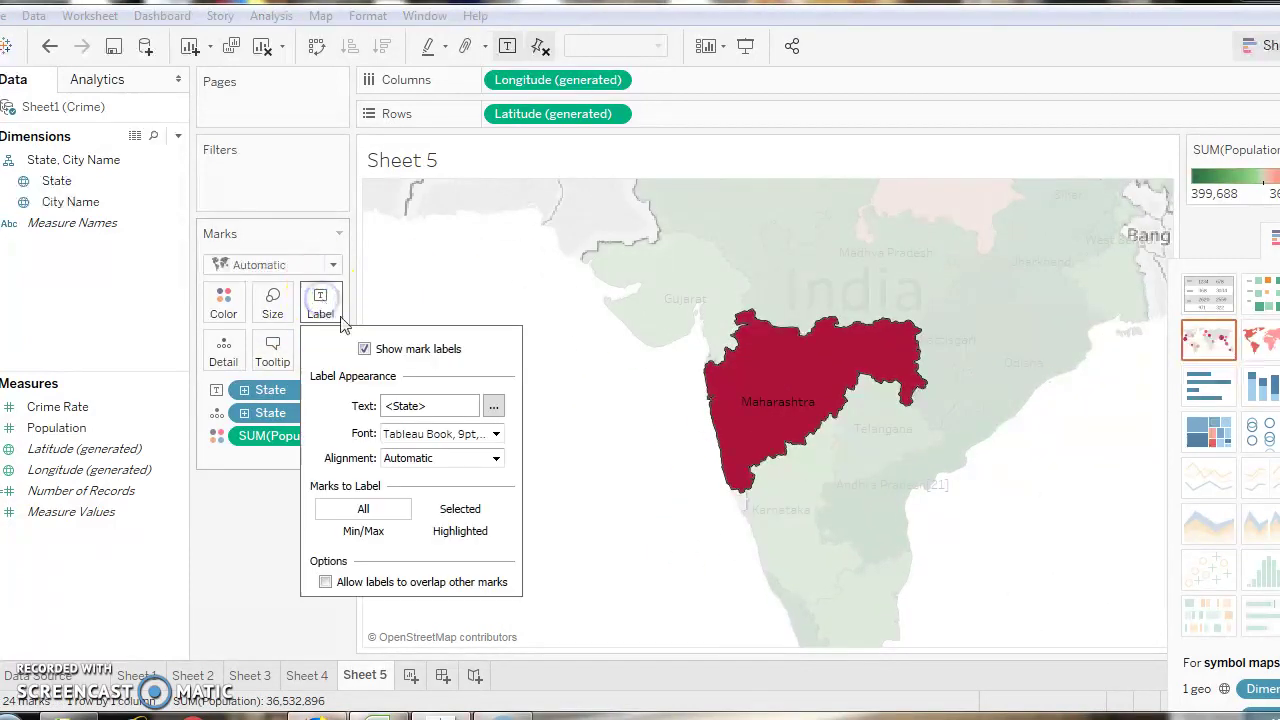
click(491, 405)
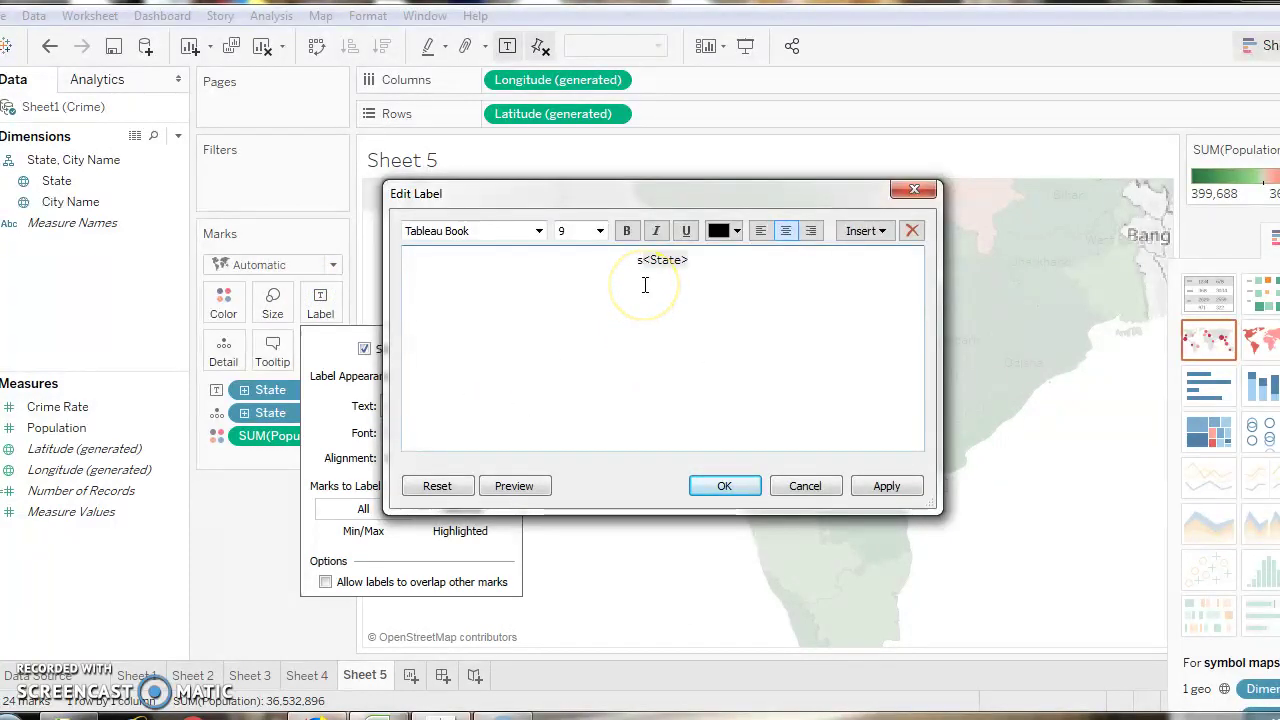
click(735, 486)
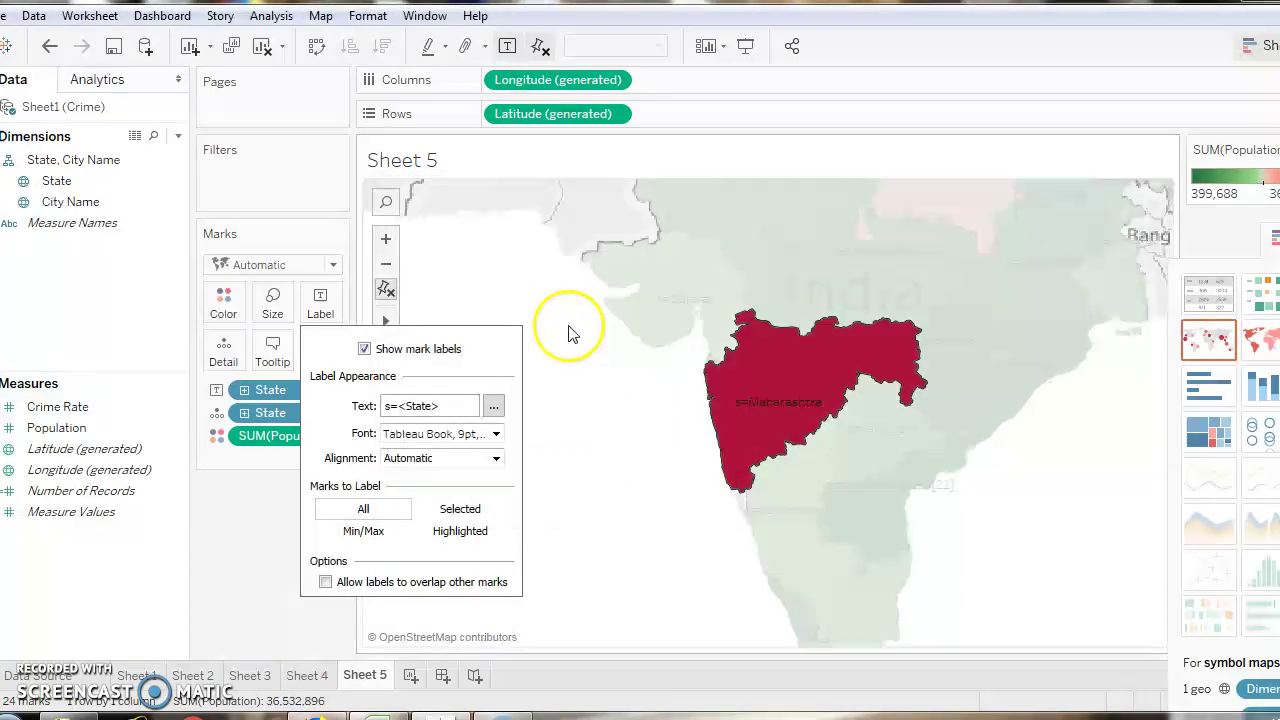
Zoom the map out to all of India, in on western India, and back out
double_click(568, 325)
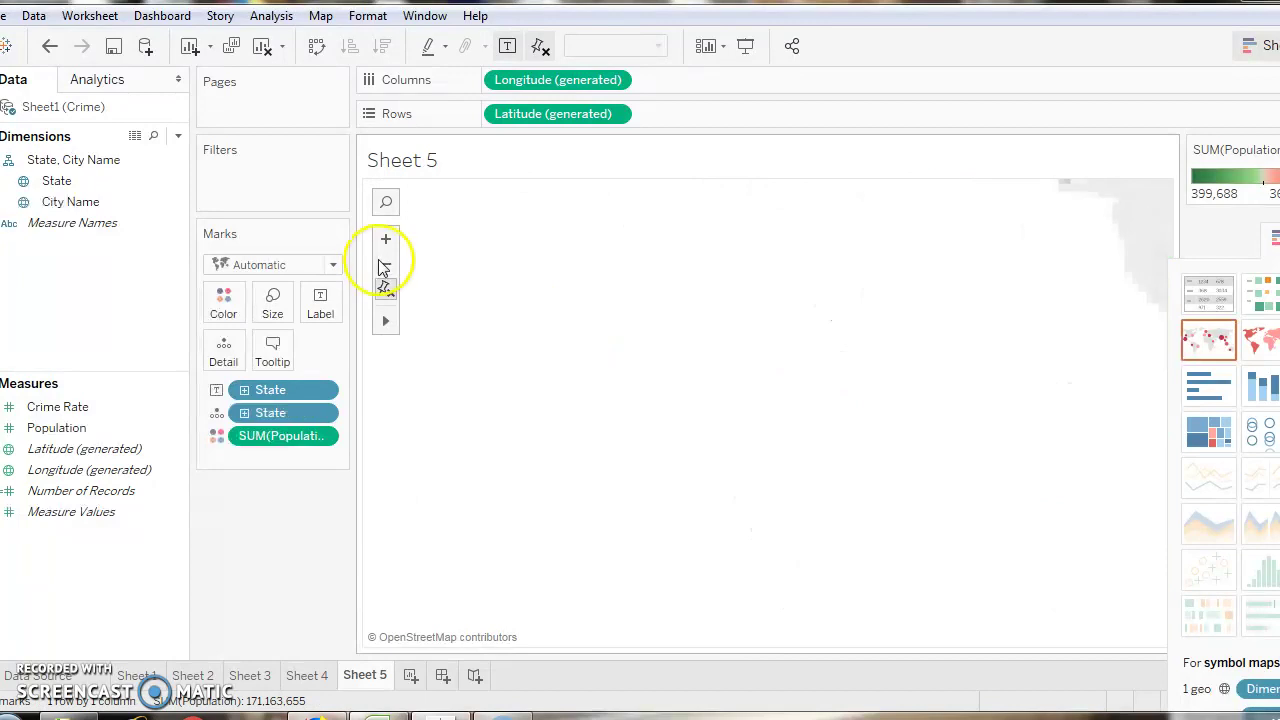
click(385, 265)
click(385, 266)
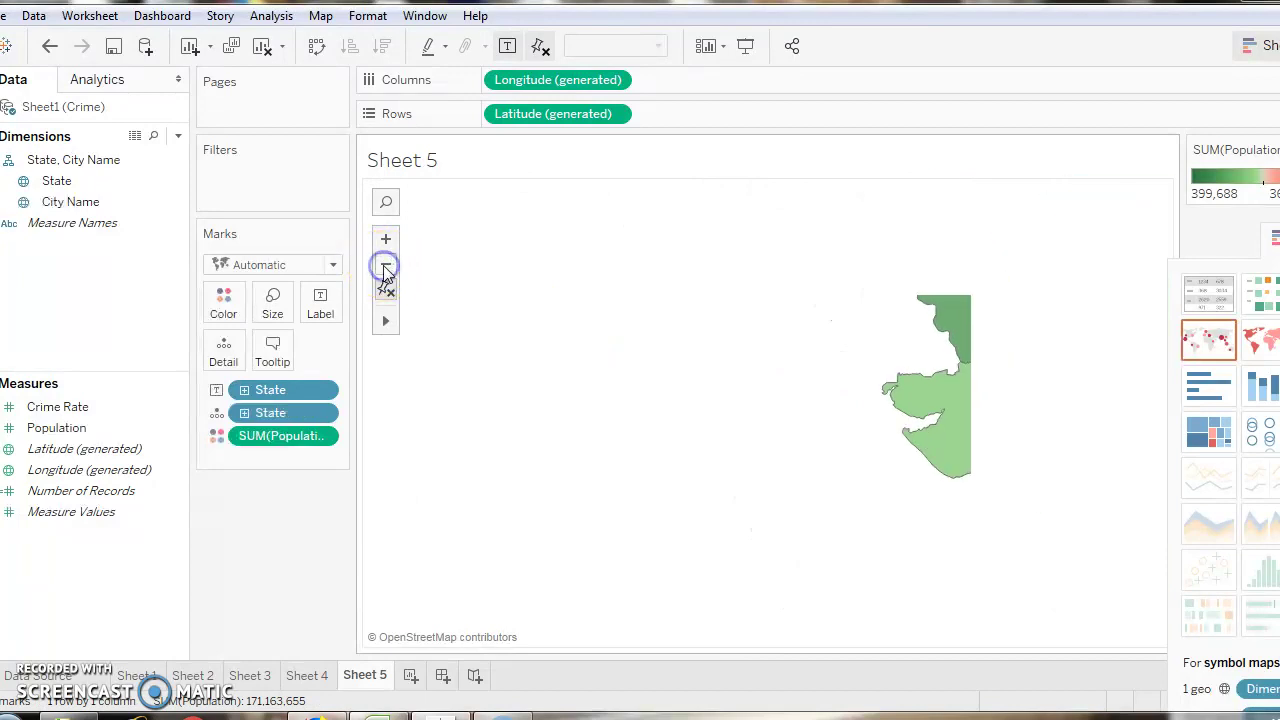
click(385, 266)
click(387, 241)
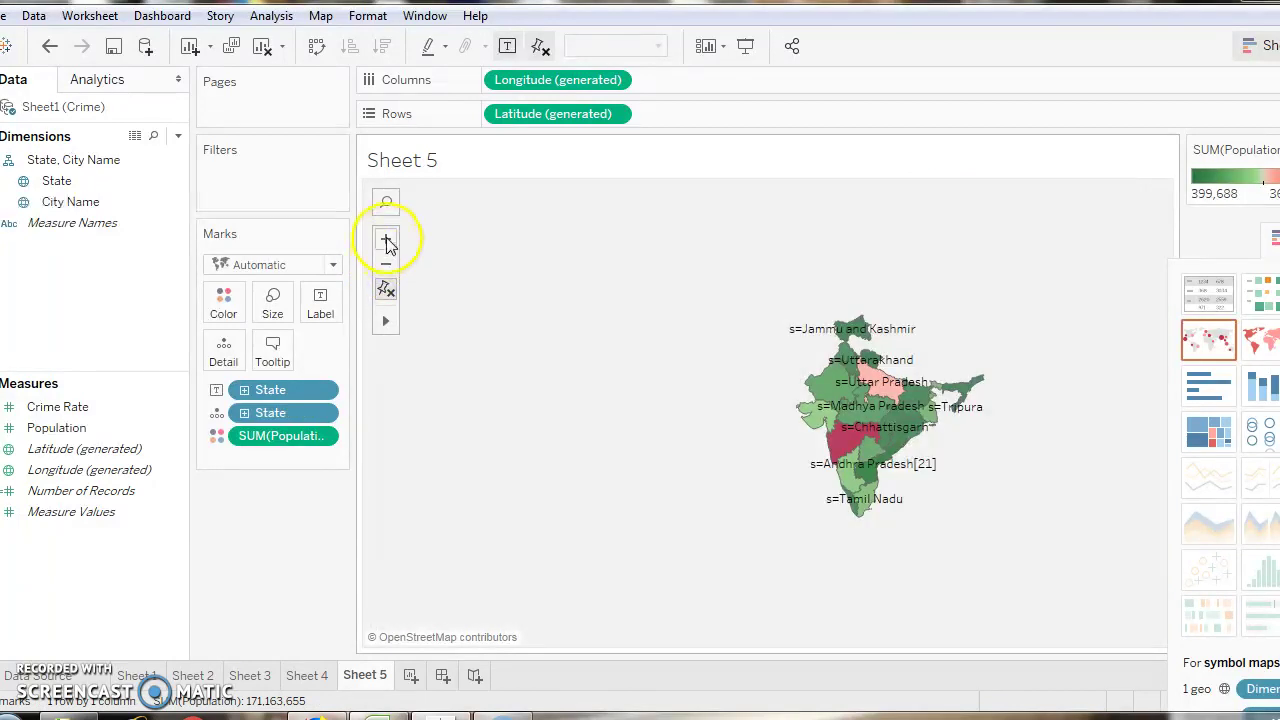
click(386, 242)
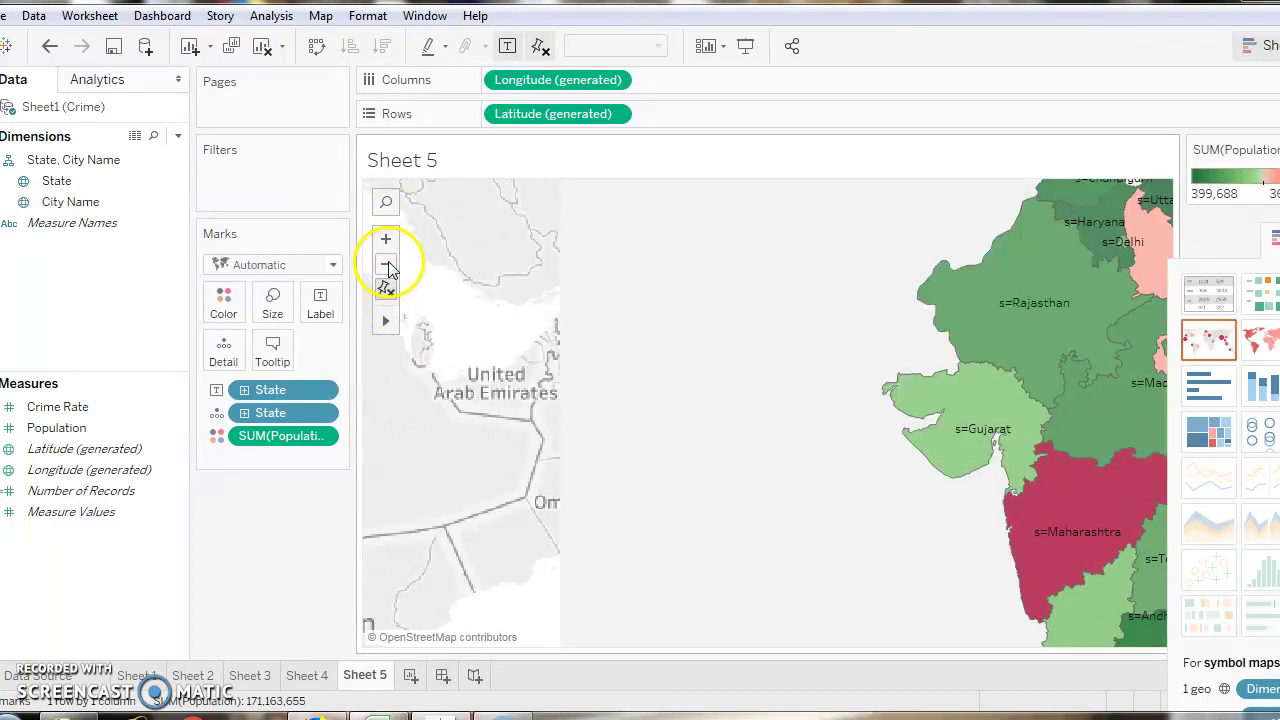
click(387, 264)
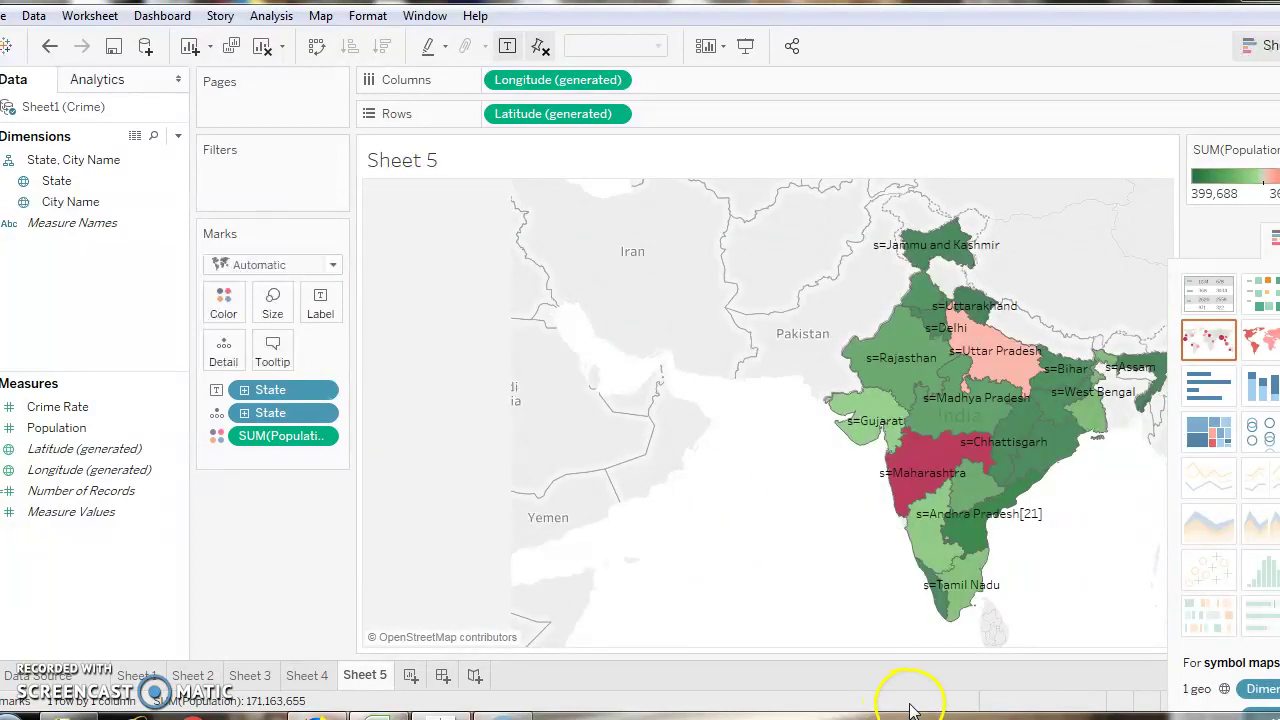
mouse_move(905, 405)
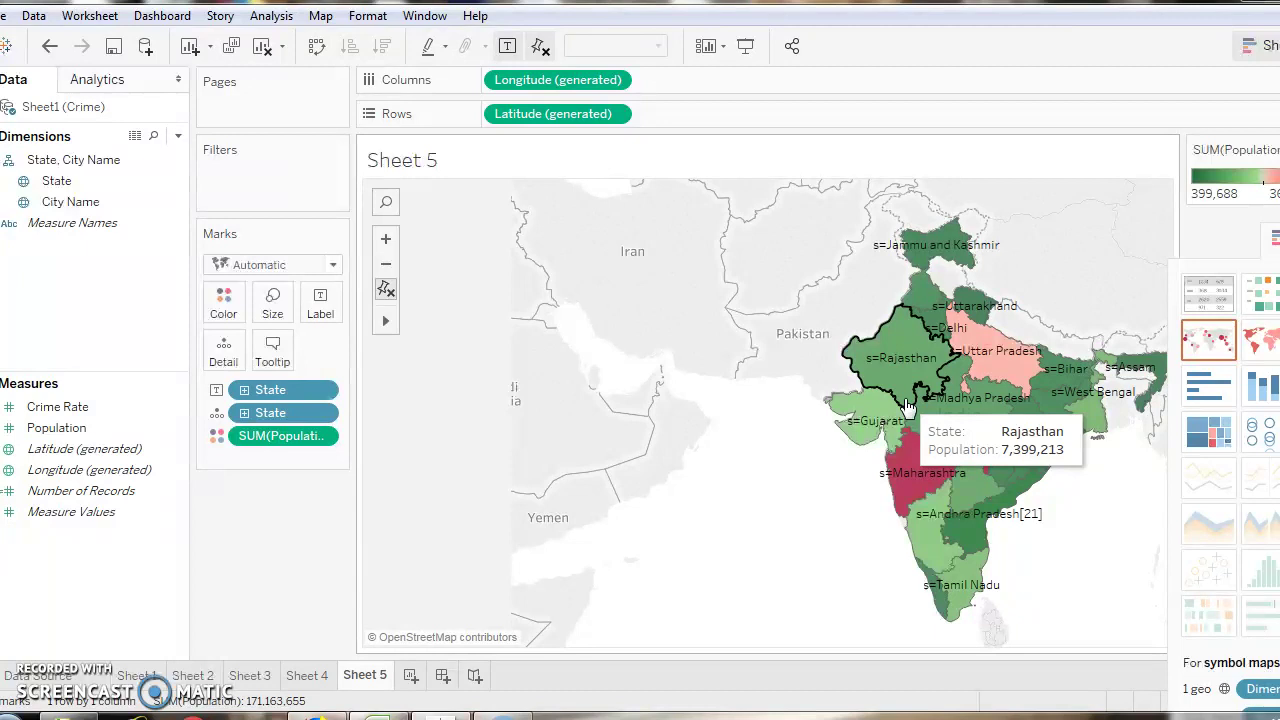
On new Sheet 6, chart average Crime Rate (Rows) for each City Name (Columns) as bars
click(411, 676)
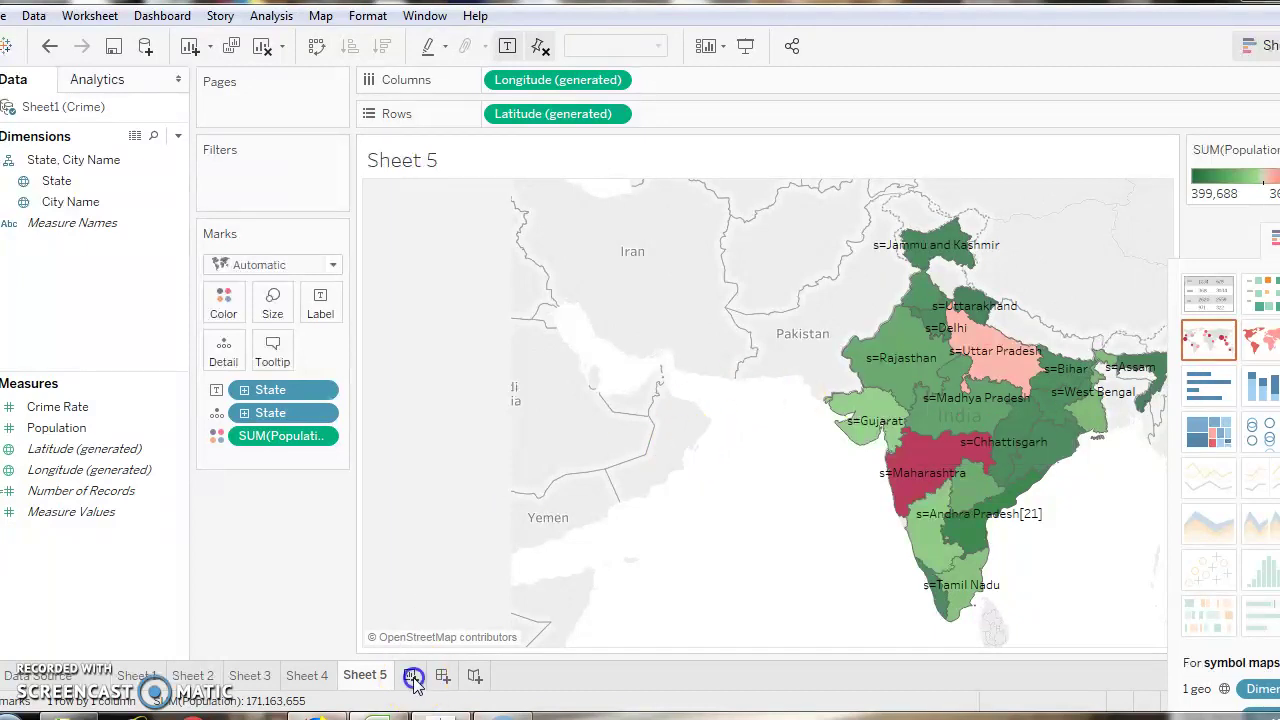
click(121, 406)
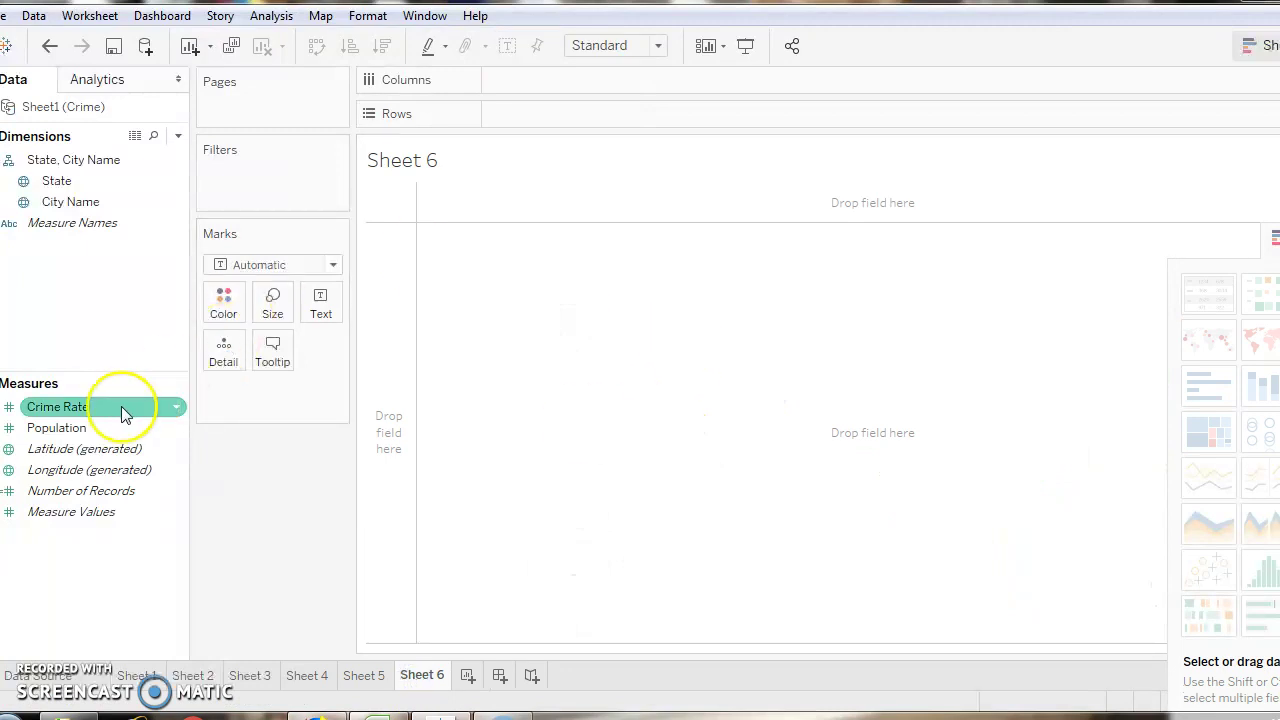
click(121, 406)
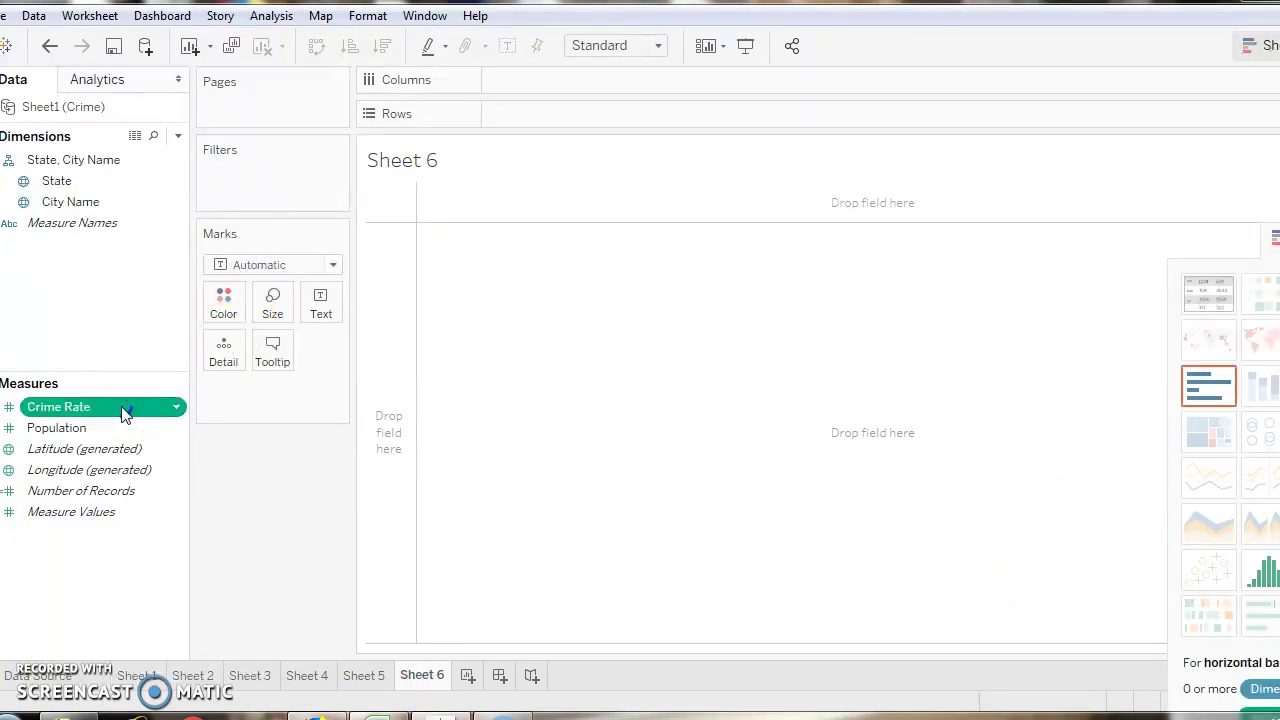
drag(121, 407, 600, 110)
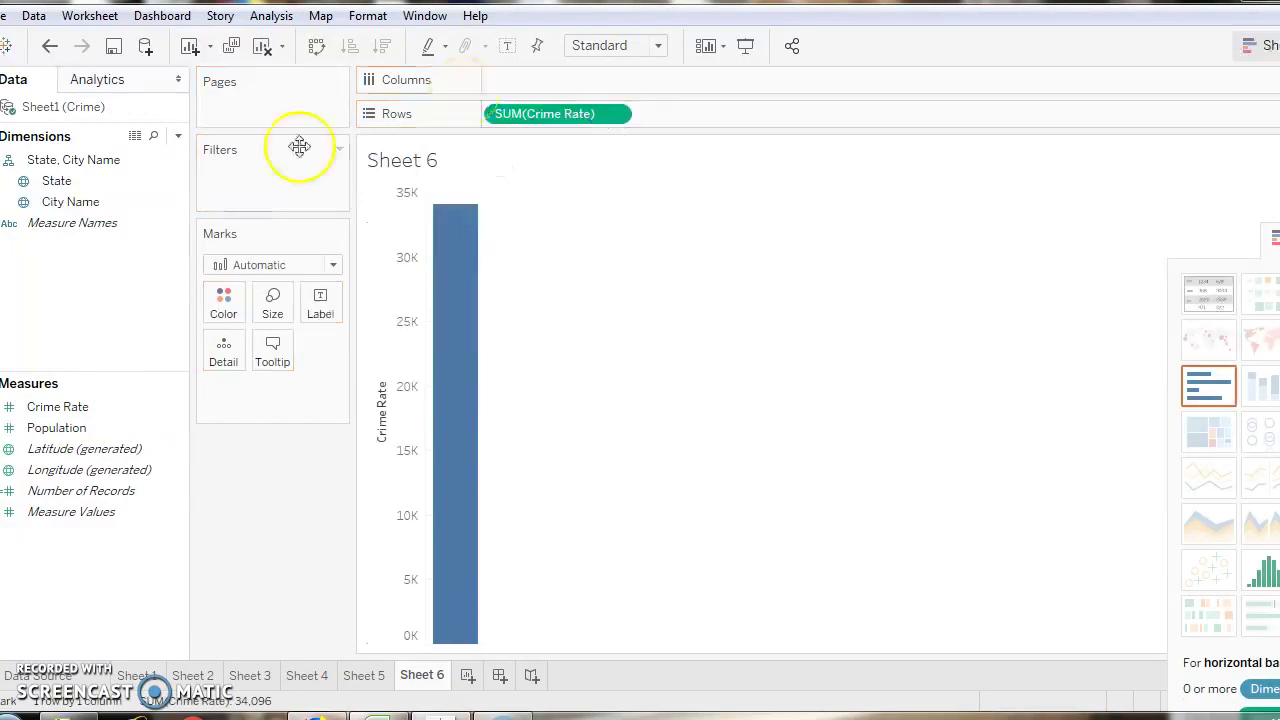
mouse_move(86, 201)
mouse_down()
mouse_move(555, 92)
mouse_move(557, 80)
mouse_up()
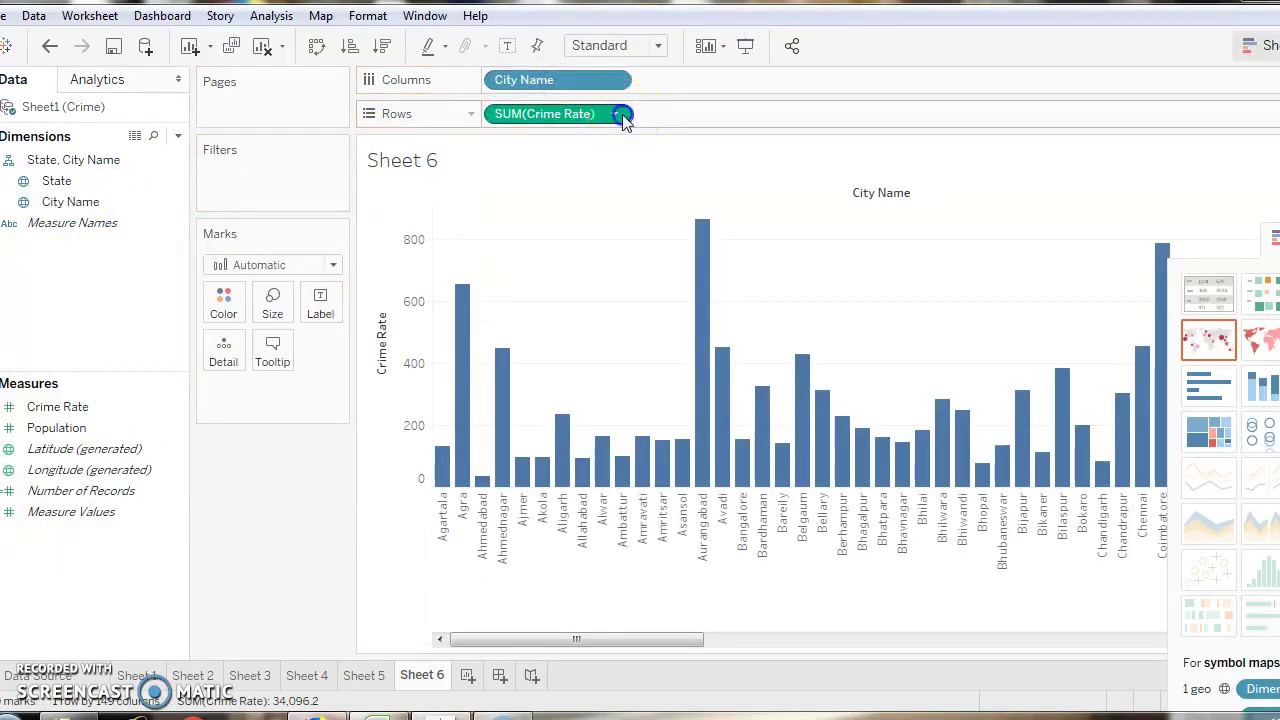
click(621, 114)
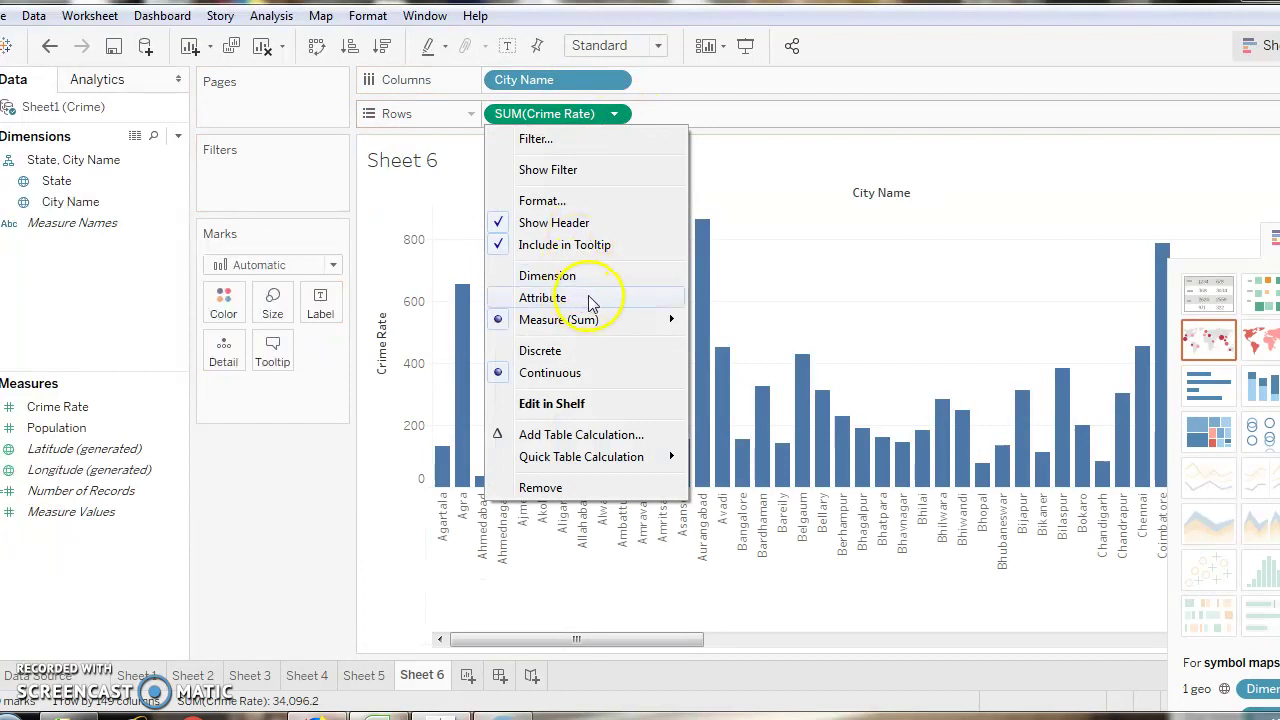
mouse_move(558, 320)
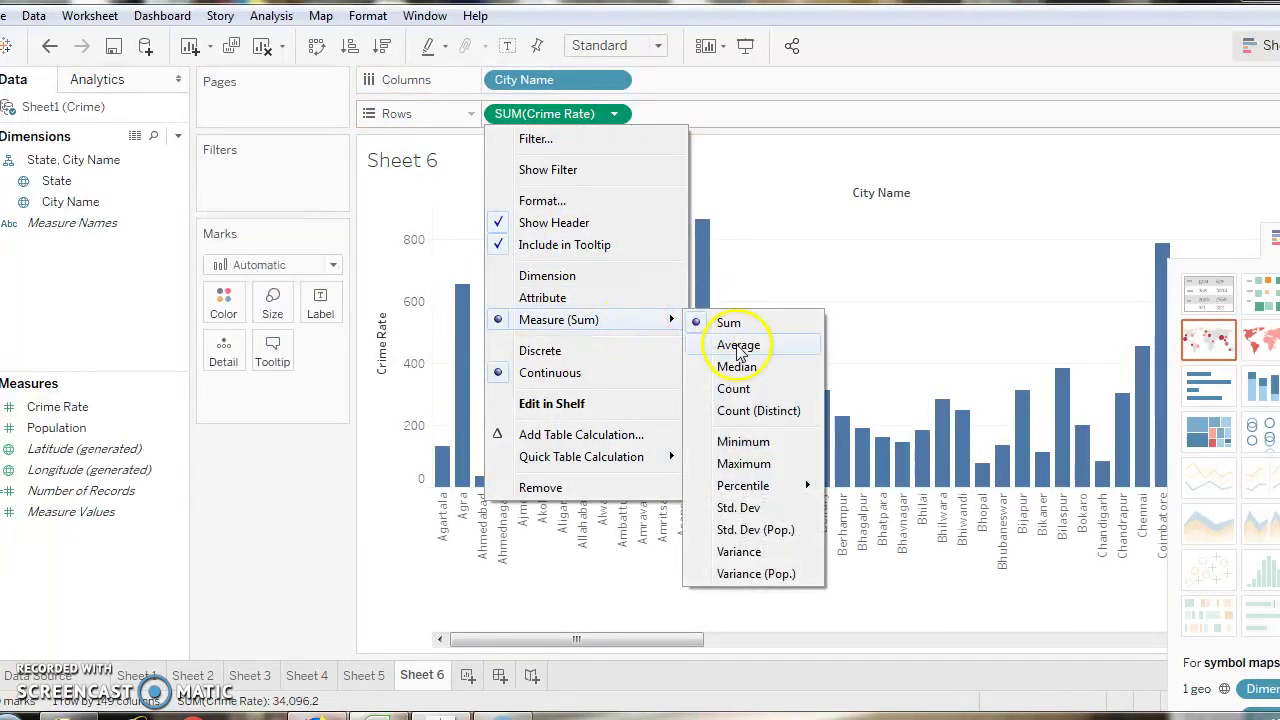
click(740, 346)
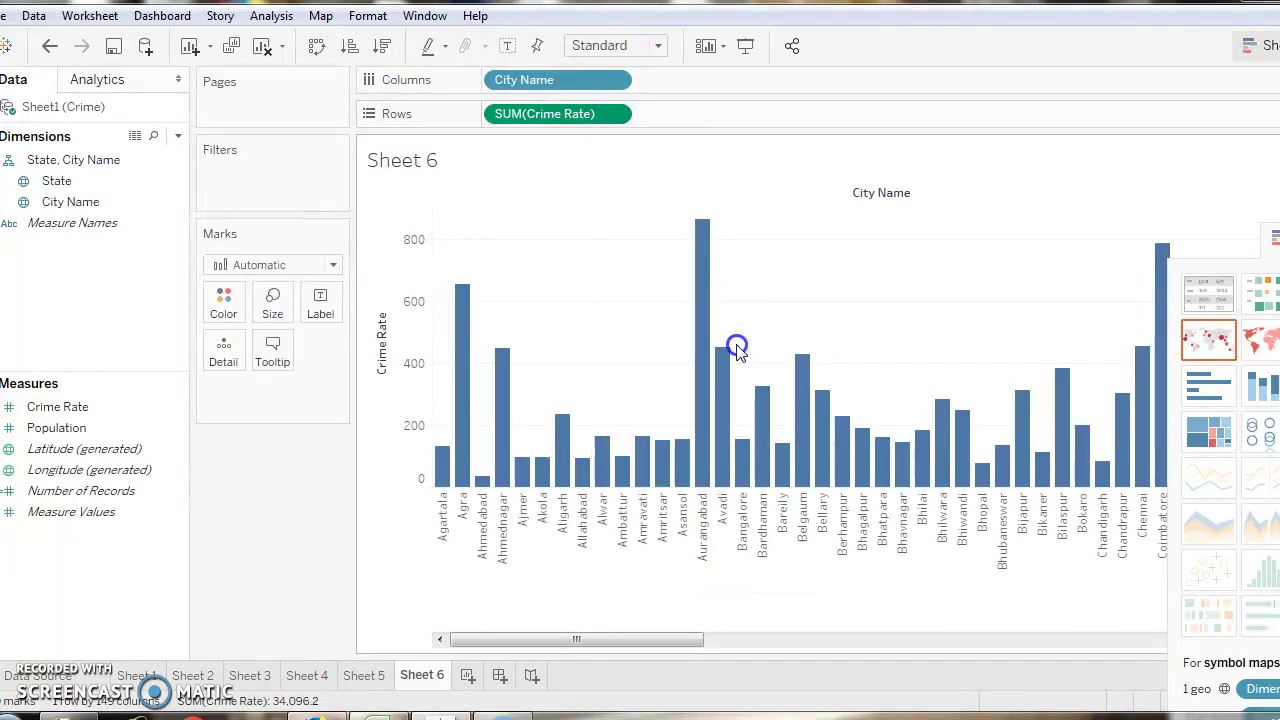
click(1268, 262)
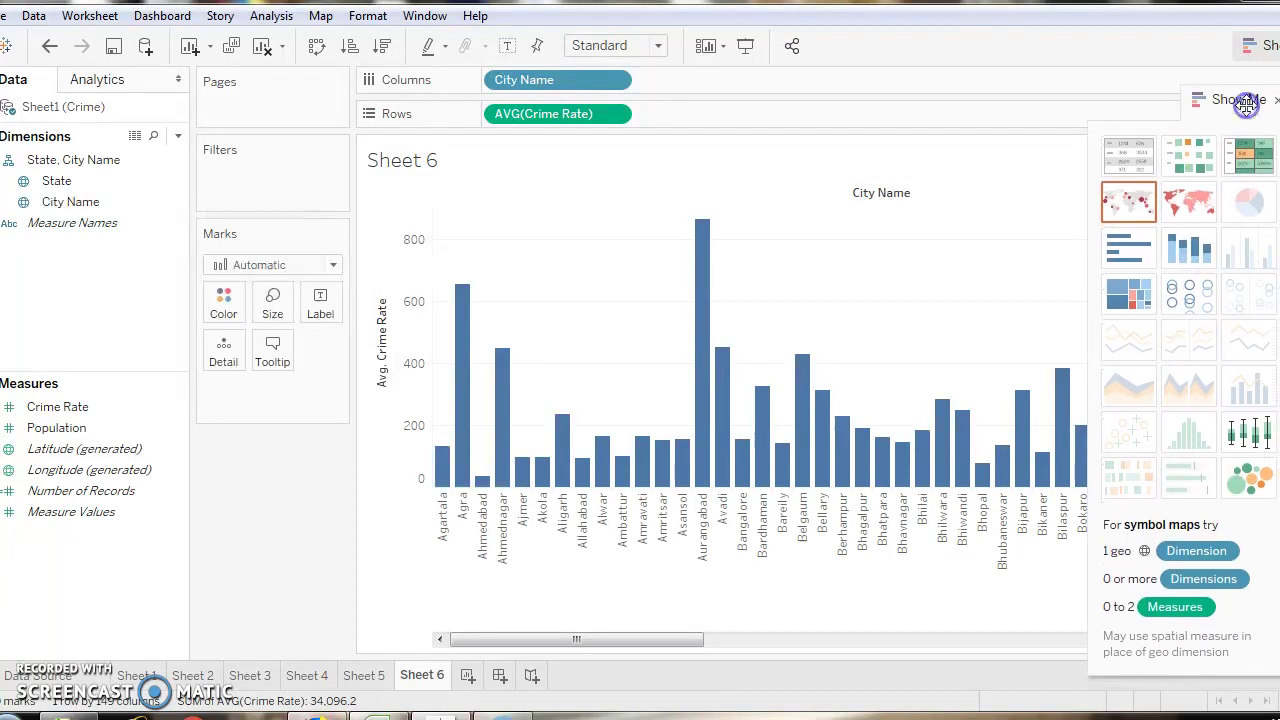
Turn Sheet 6 into a Symbol Map of cities and re-dock the Show Me panel
click(1141, 206)
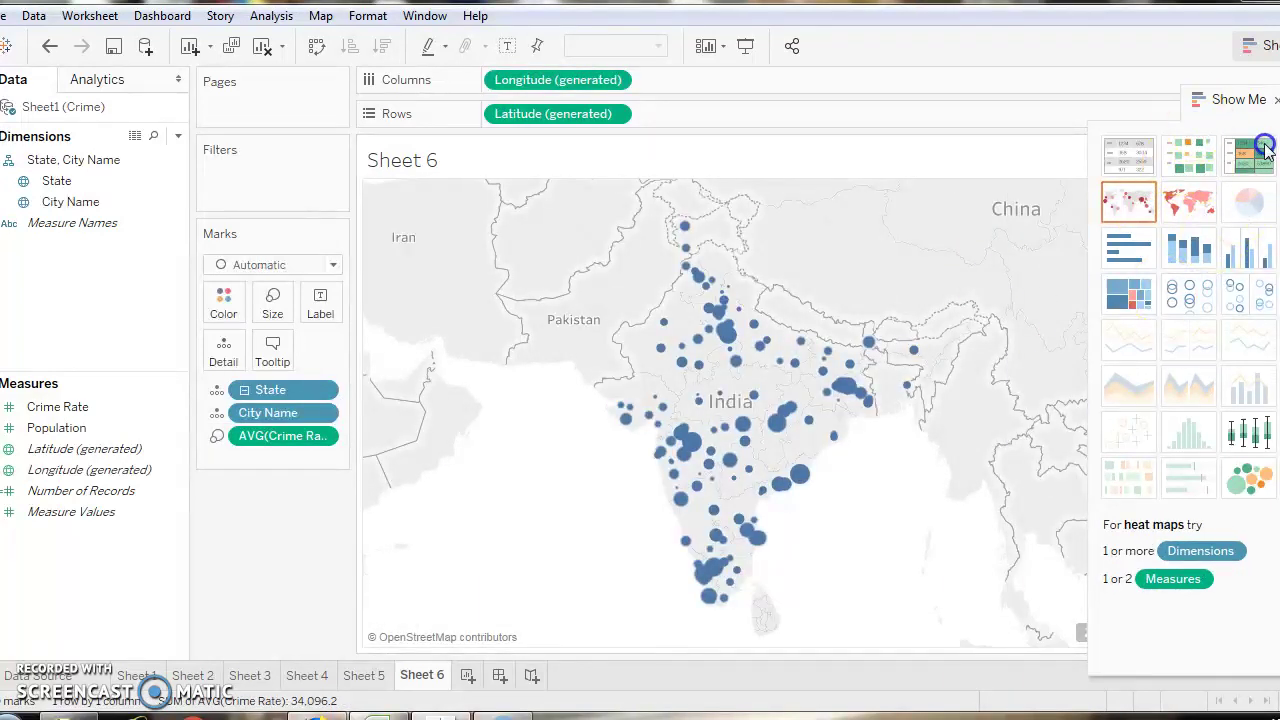
drag(1246, 108, 1205, 530)
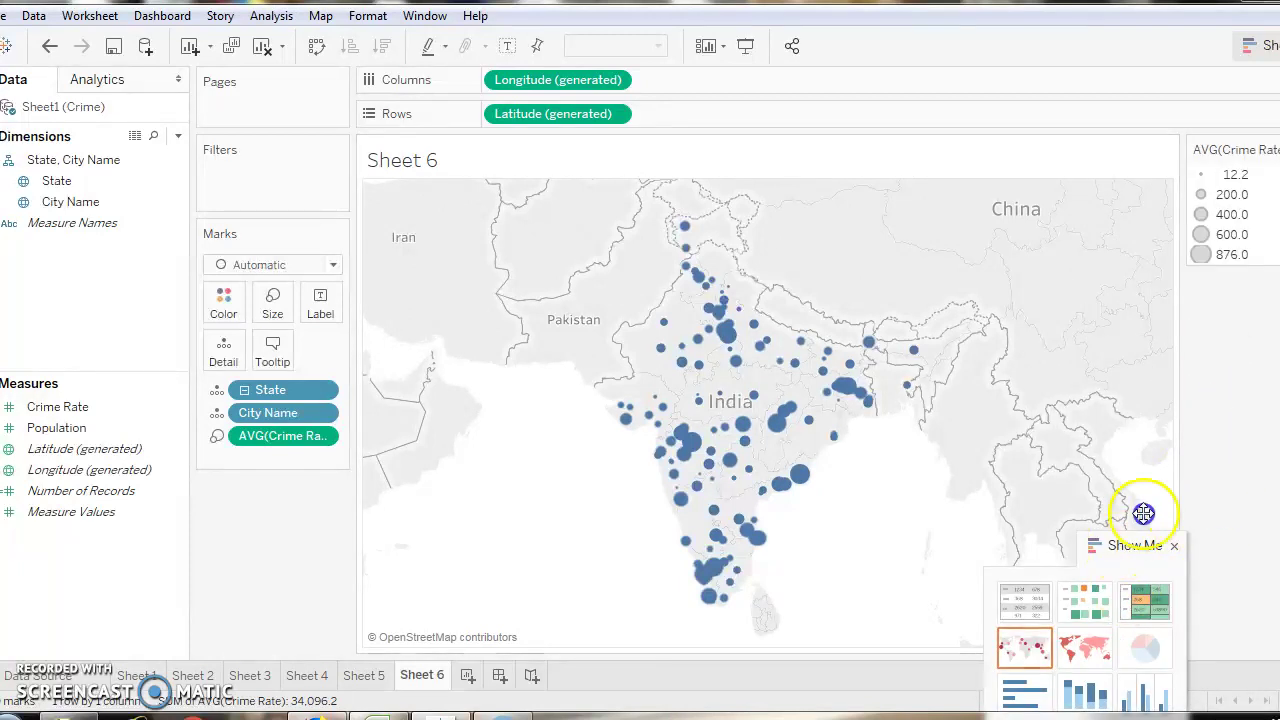
drag(1100, 543, 1235, 400)
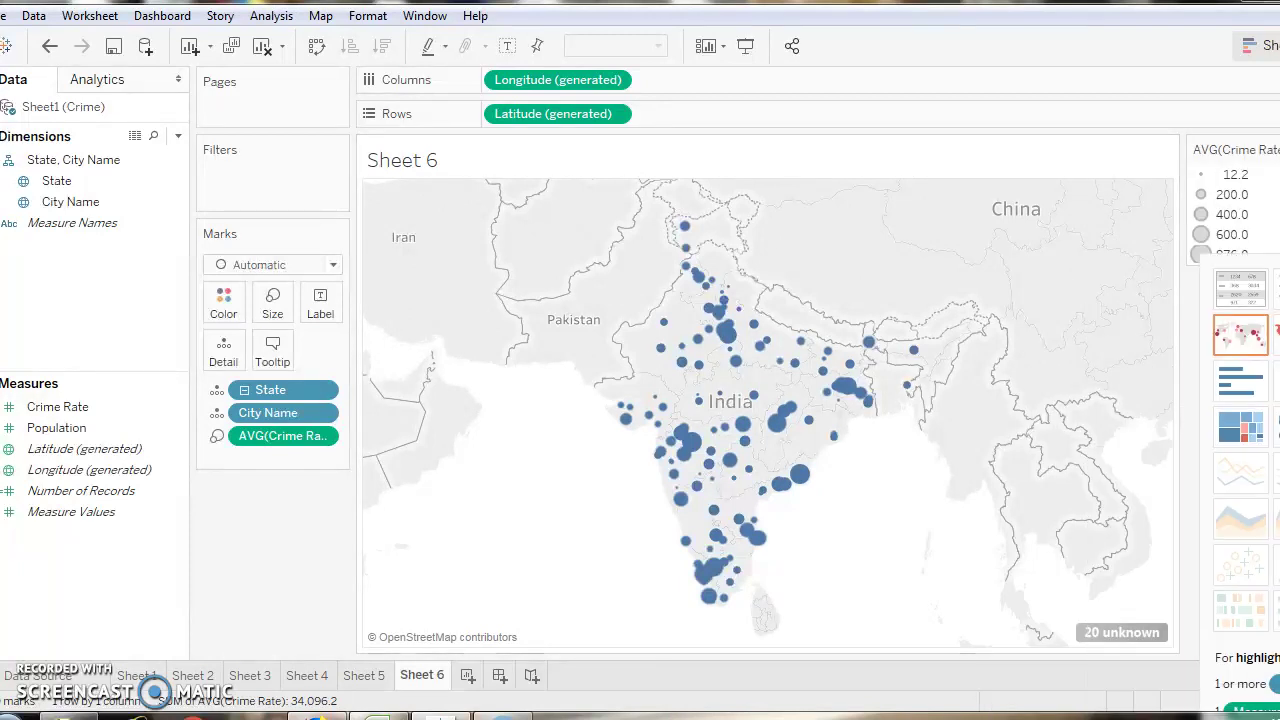
Open Edit Locations for the 20 unknown cities and select Jalgaon's Matching Location cell
click(1120, 633)
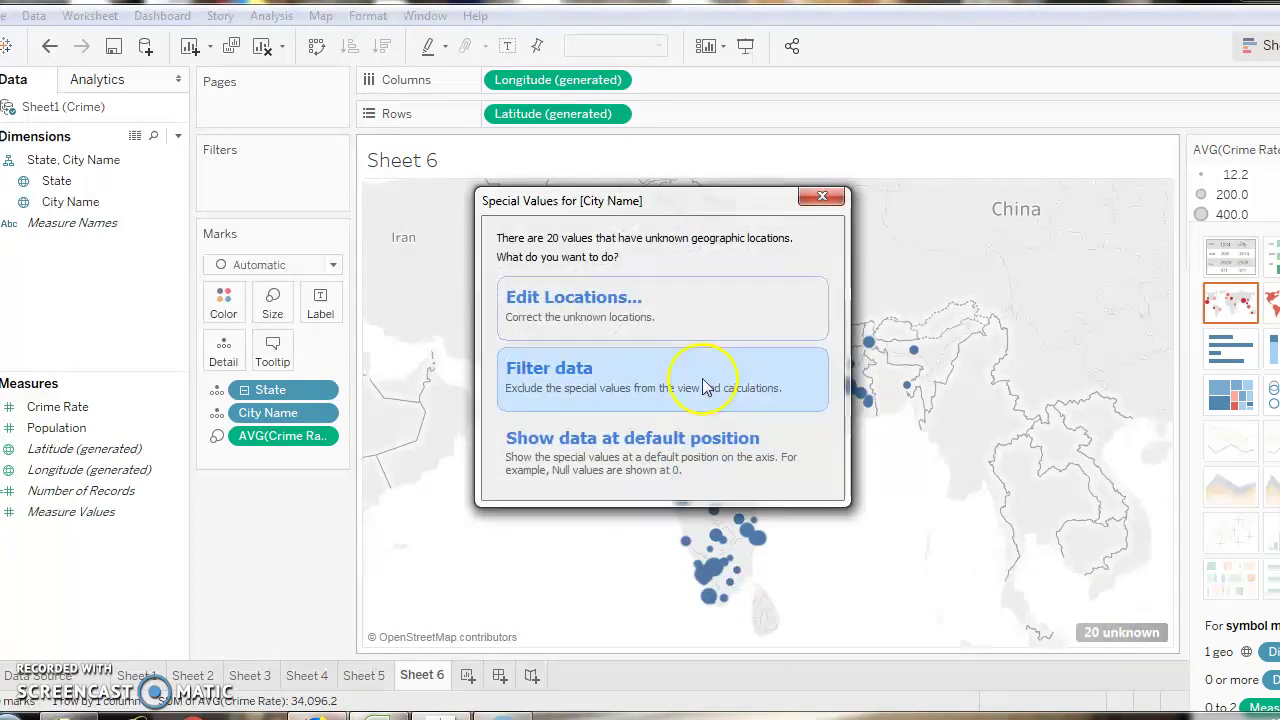
click(555, 293)
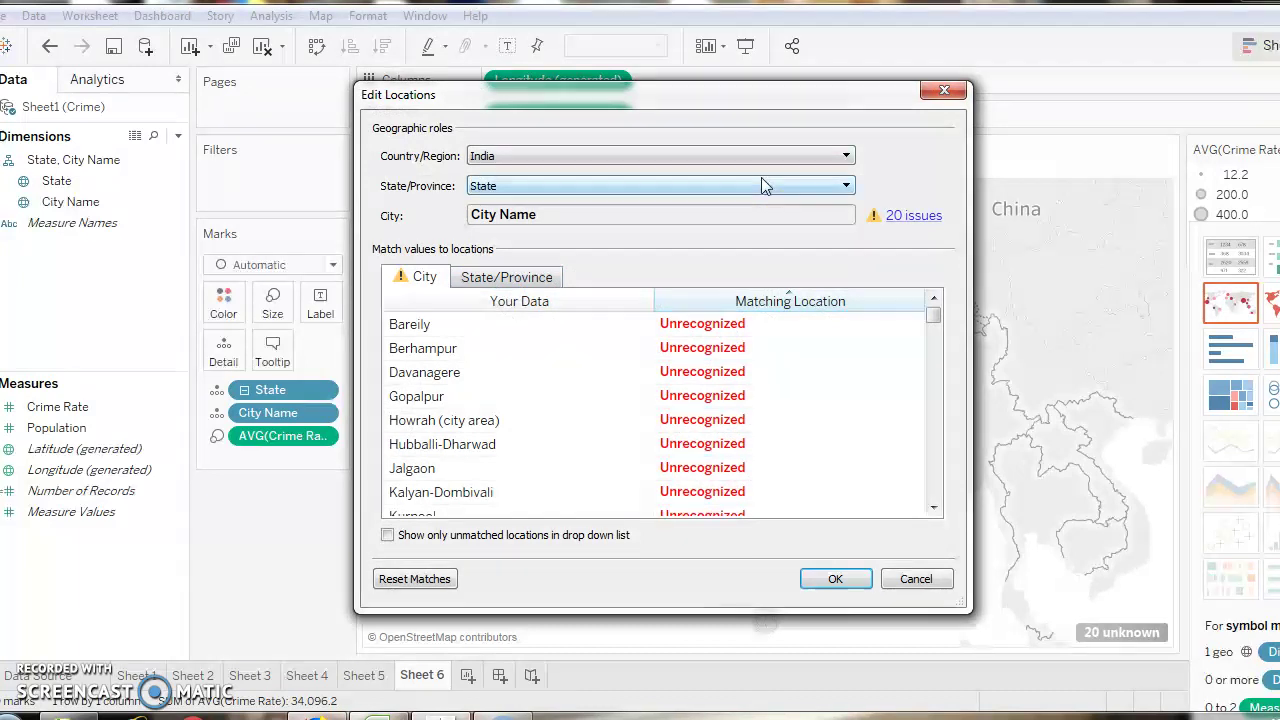
click(836, 160)
click(935, 316)
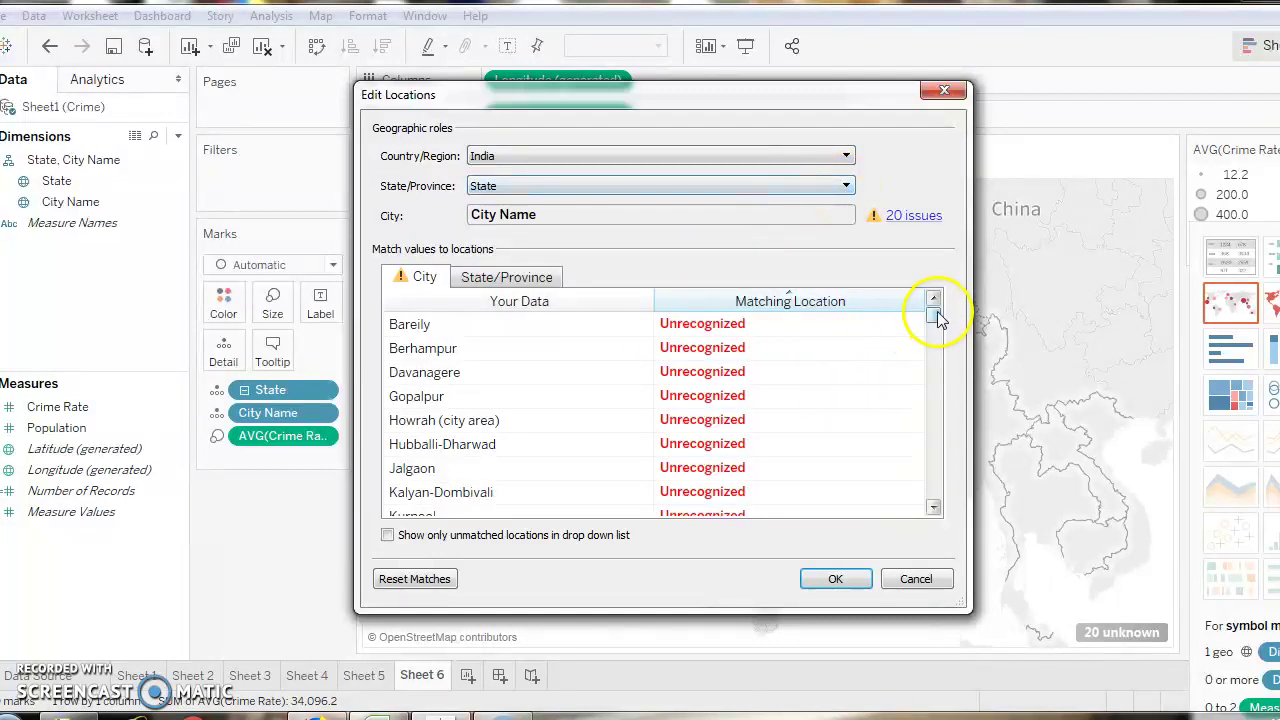
drag(938, 316, 935, 329)
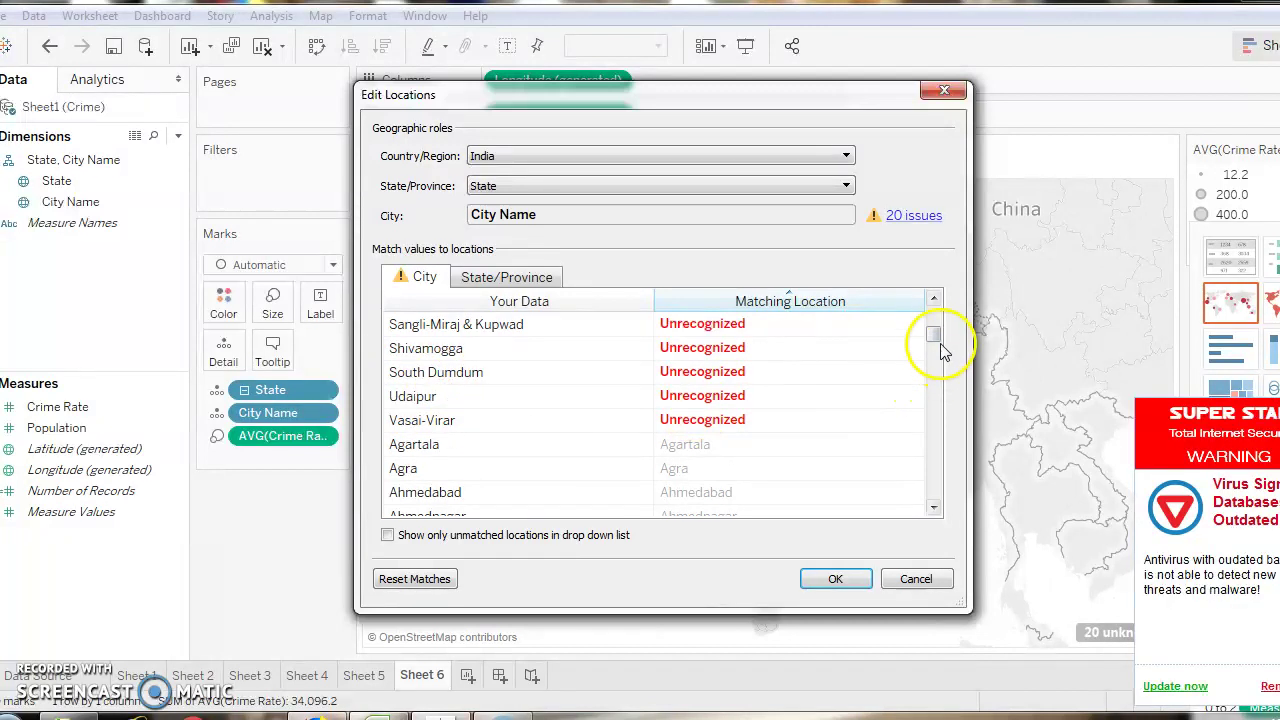
drag(937, 338, 934, 314)
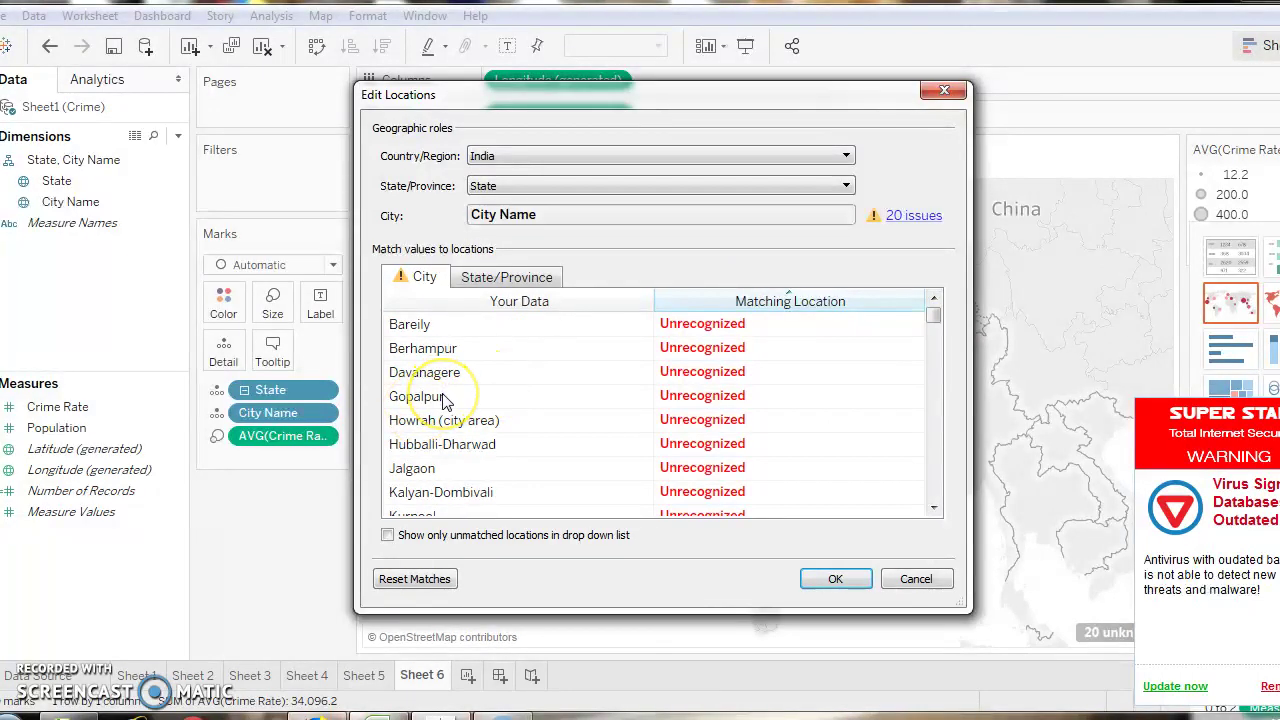
click(430, 470)
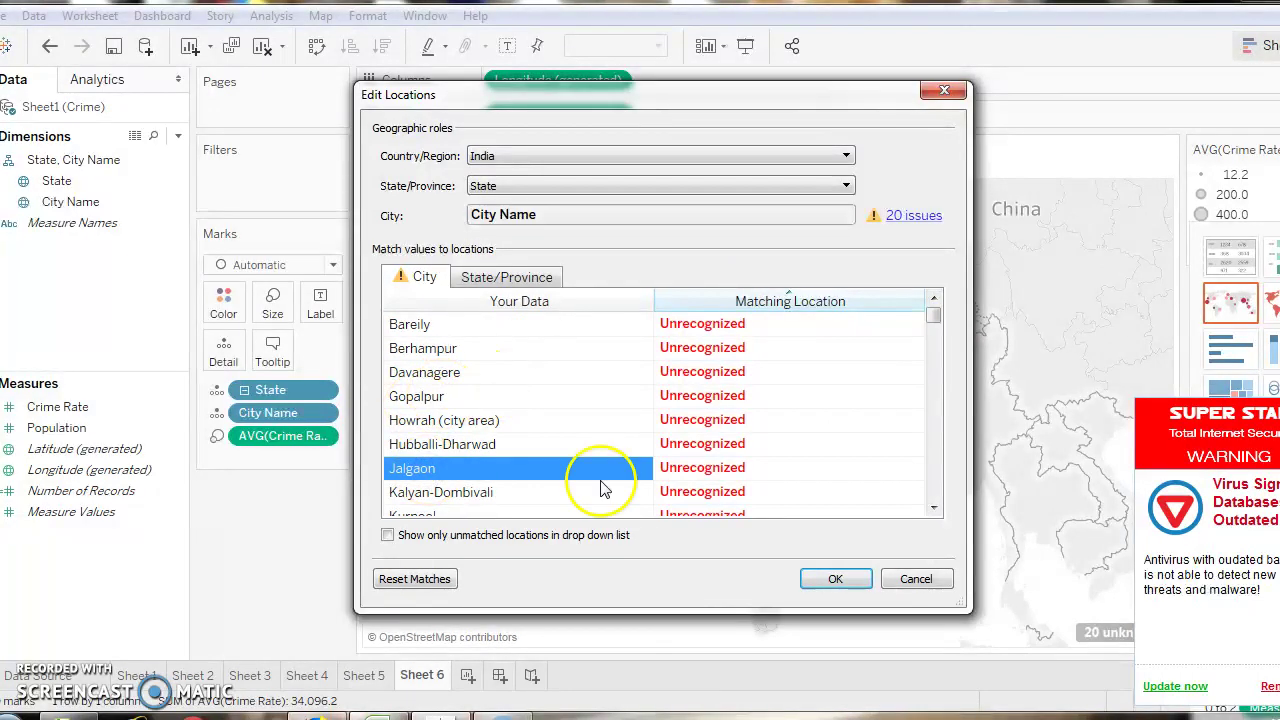
click(722, 470)
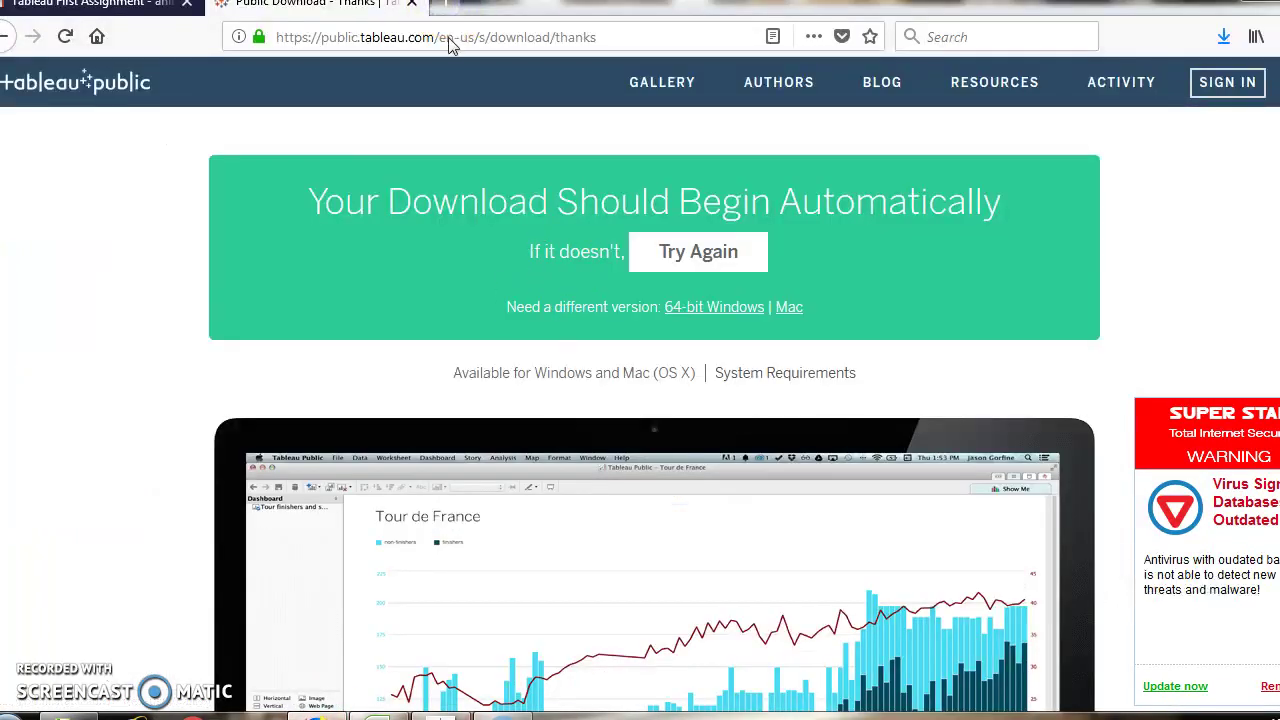
Search Google in a new Firefox tab for 'jalgaon from maharashtra lattitude and longitude'
click(448, 5)
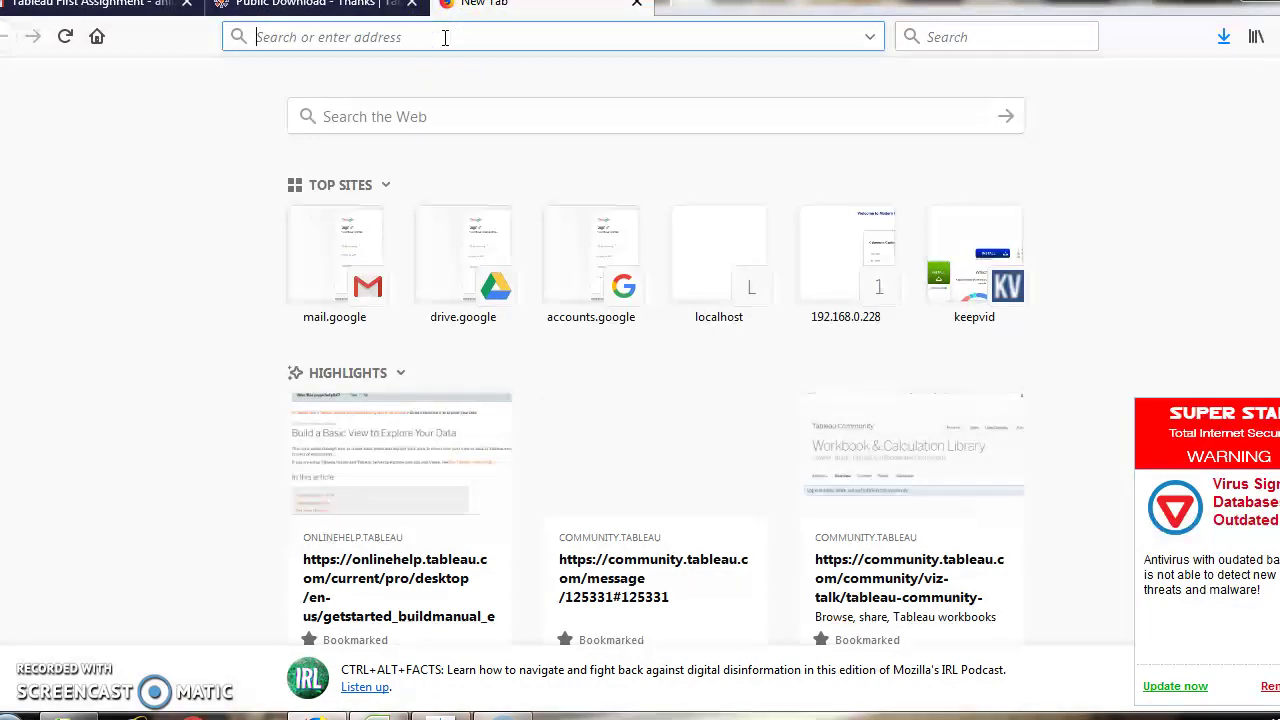
text(jalgao)
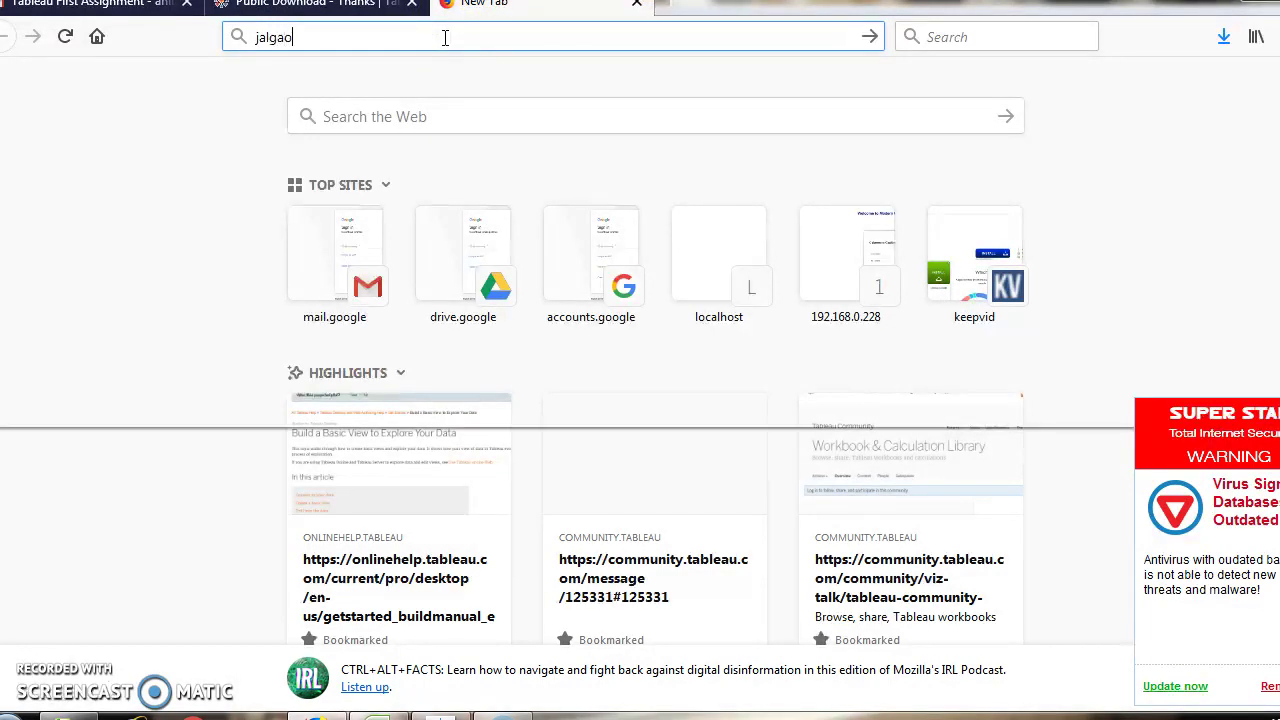
text(n fro)
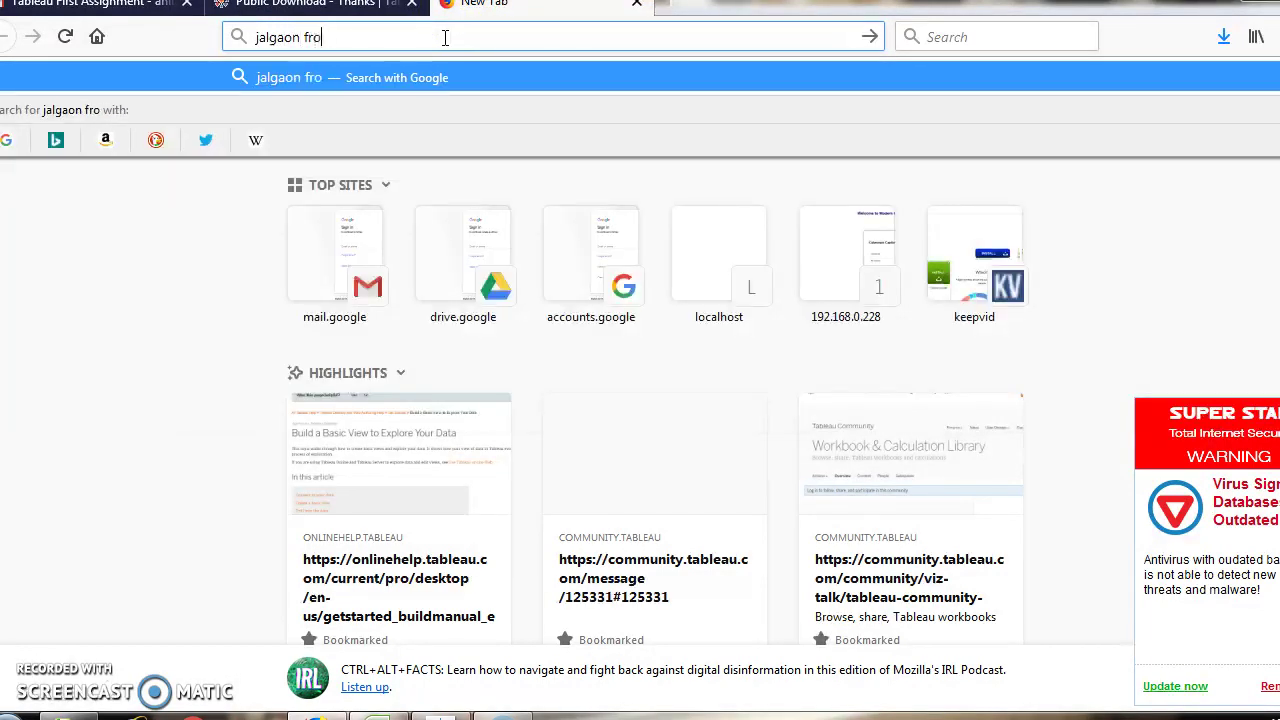
text(m mahara)
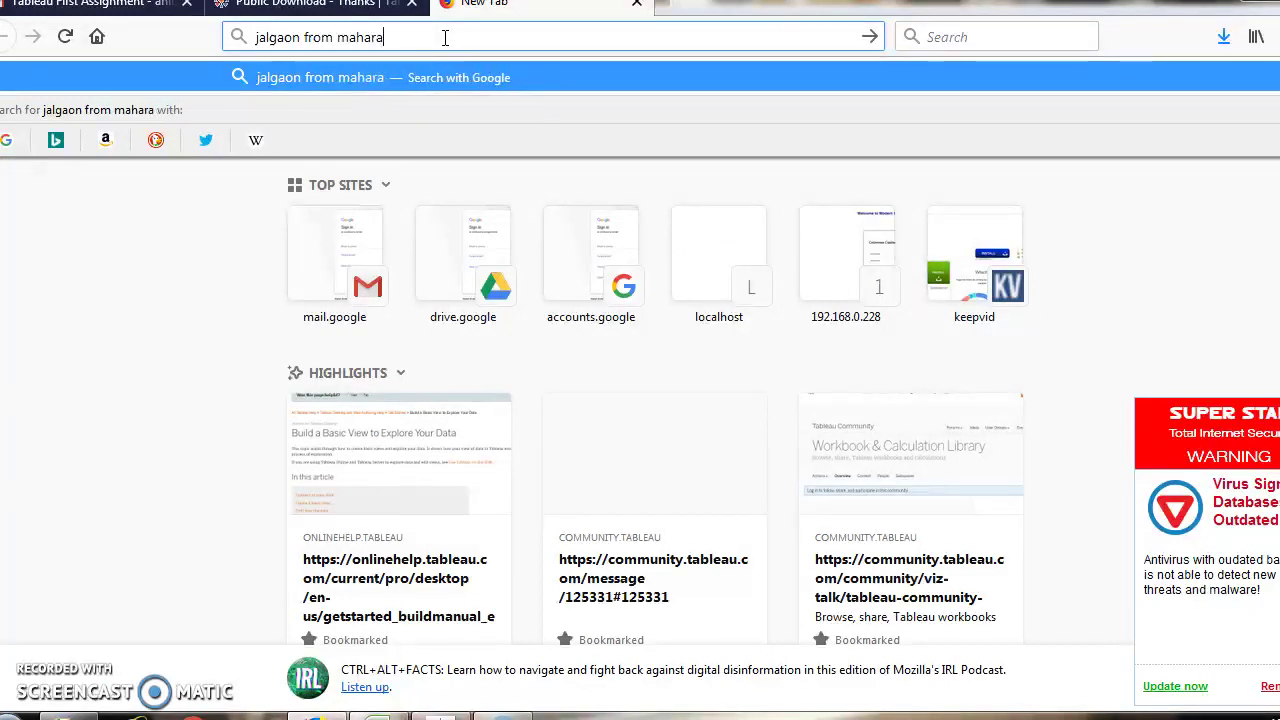
text(shtra )
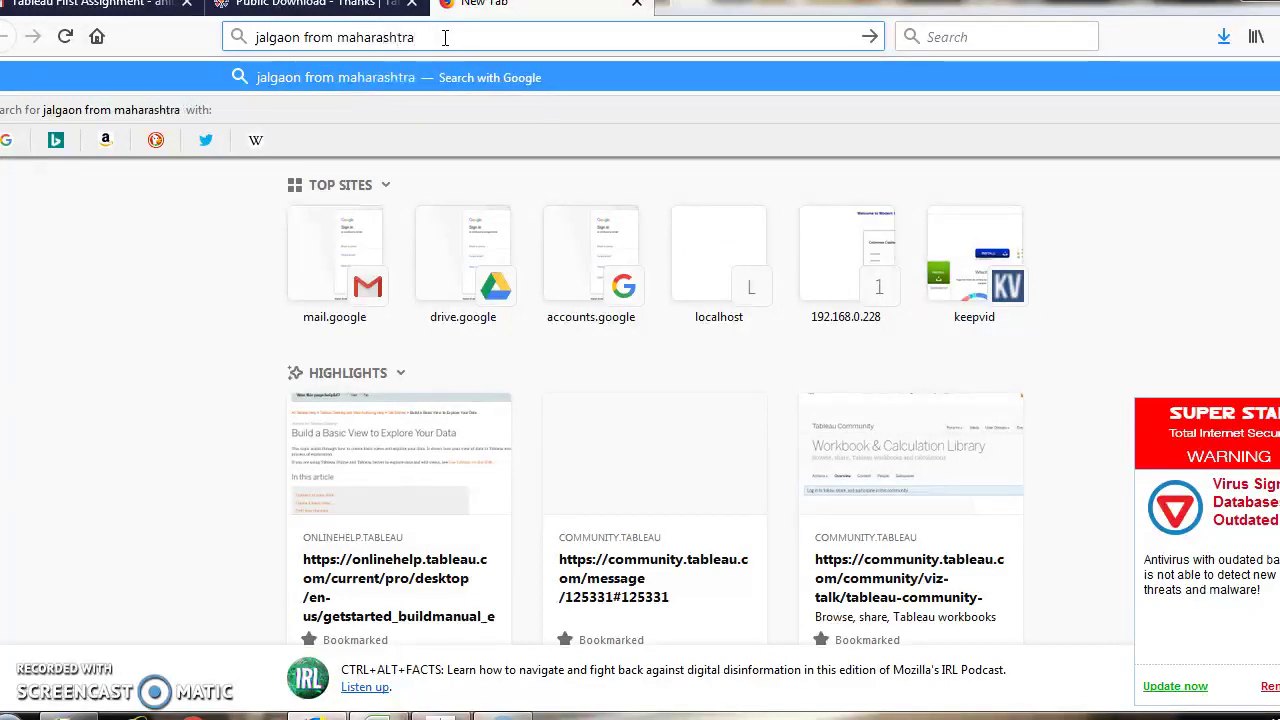
text(lattitud)
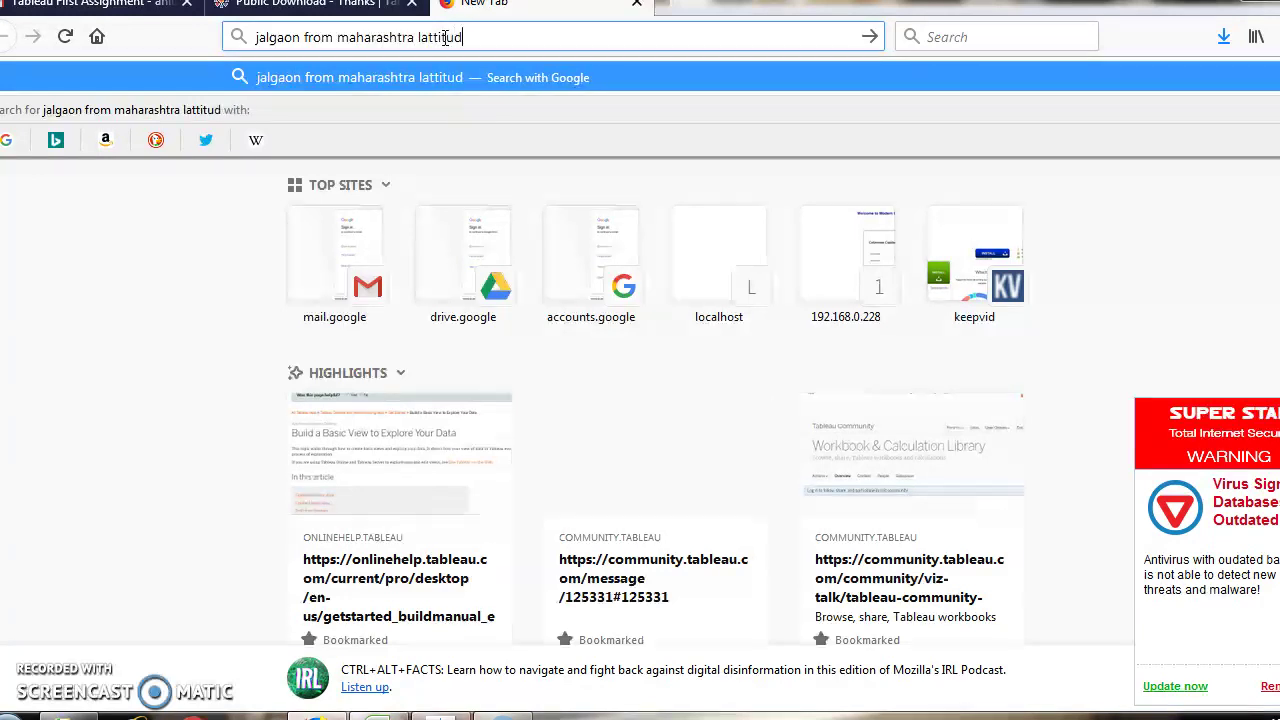
text(e and lo)
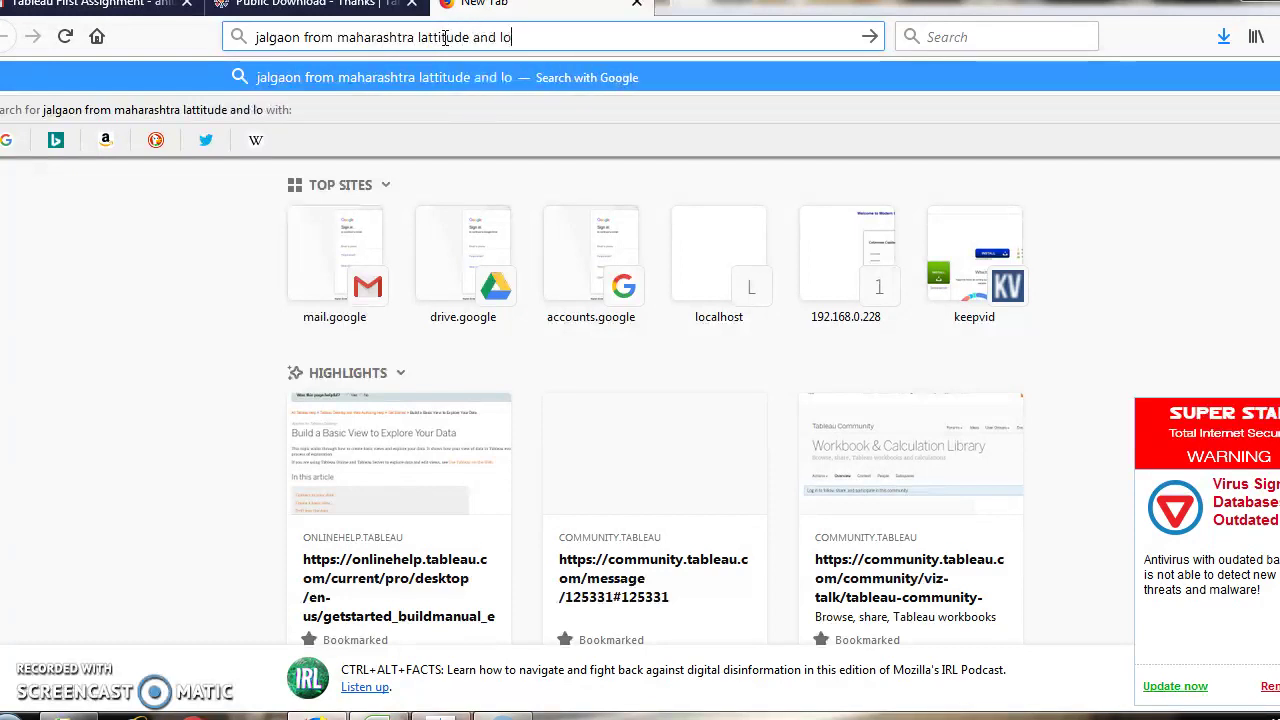
text(ngitude)
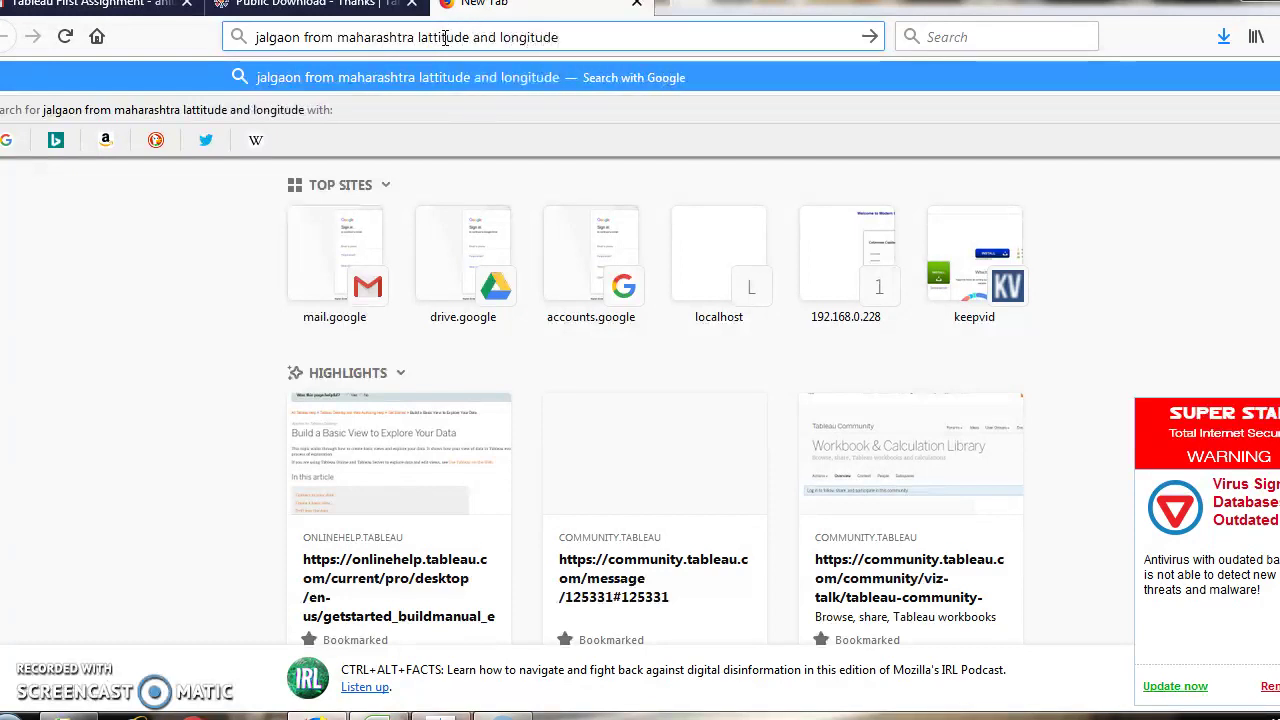
key(Return)
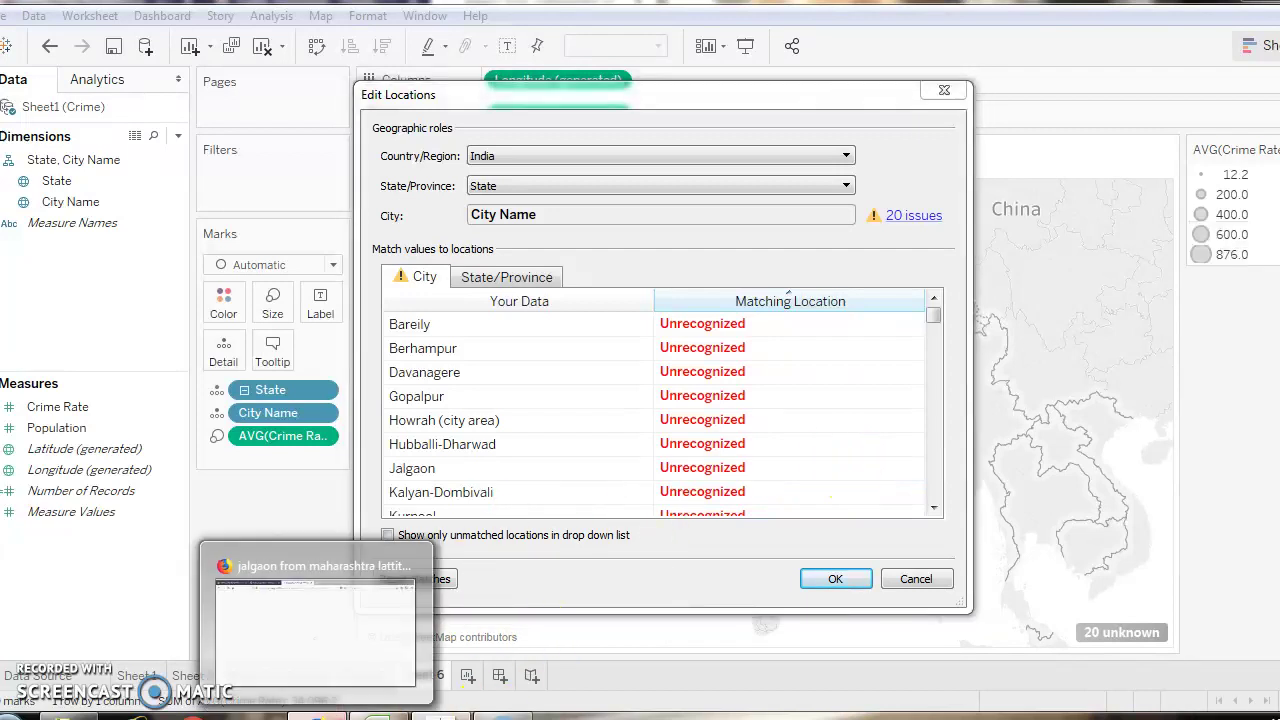
Select the latitude 21.00 in Jalgaon's result coordinates 21.0077° N, 75.5626° E
click(313, 712)
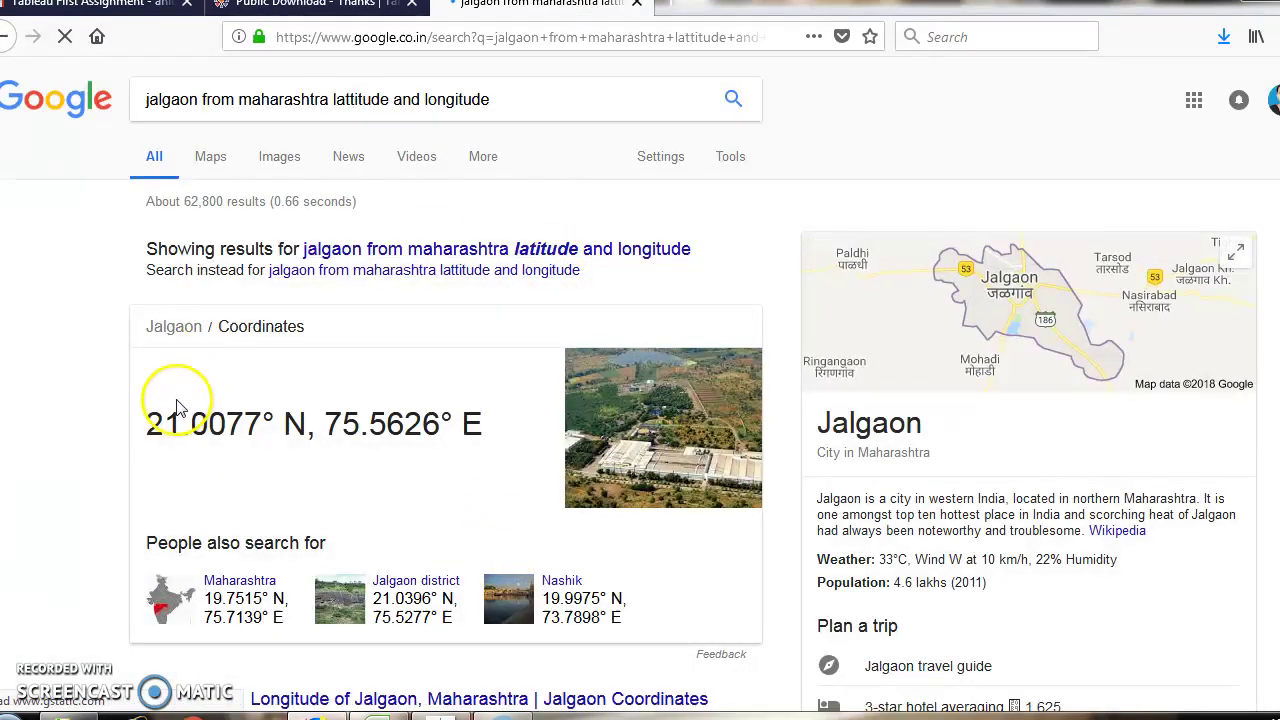
drag(148, 422, 220, 426)
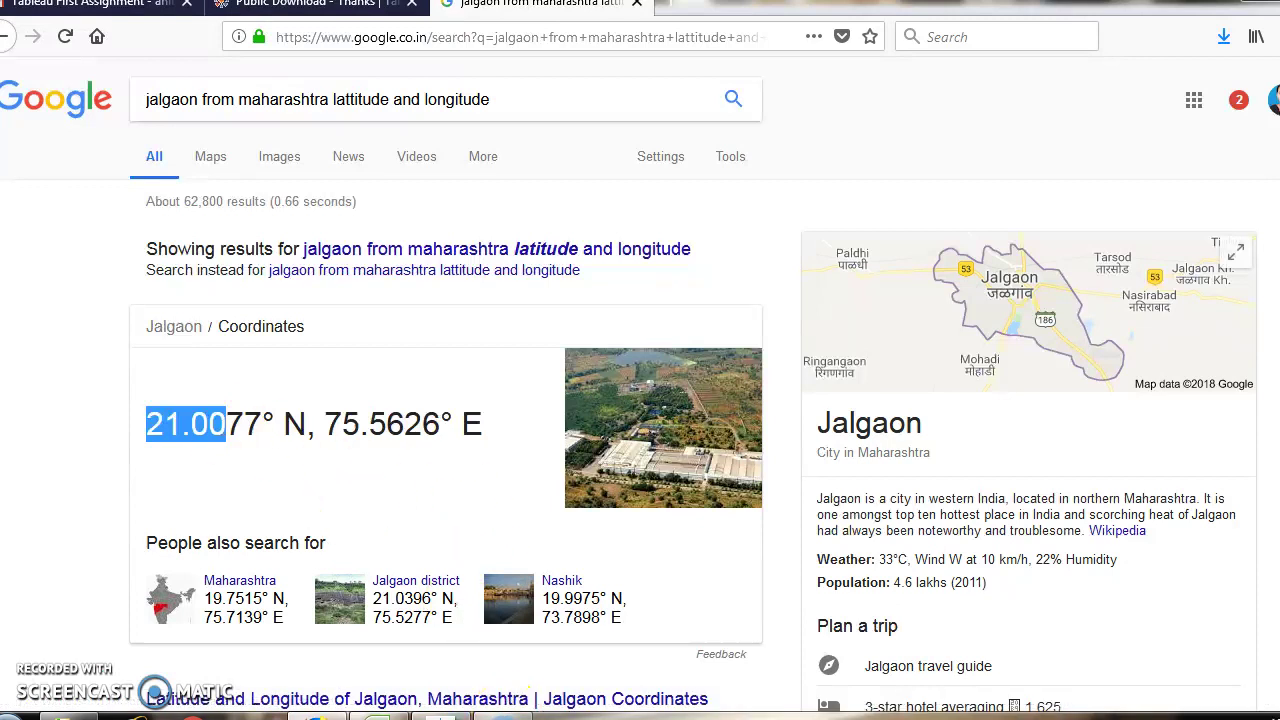
Type 21.00 into Jalgaon's Matching Location field in Tableau's location editor
click(440, 712)
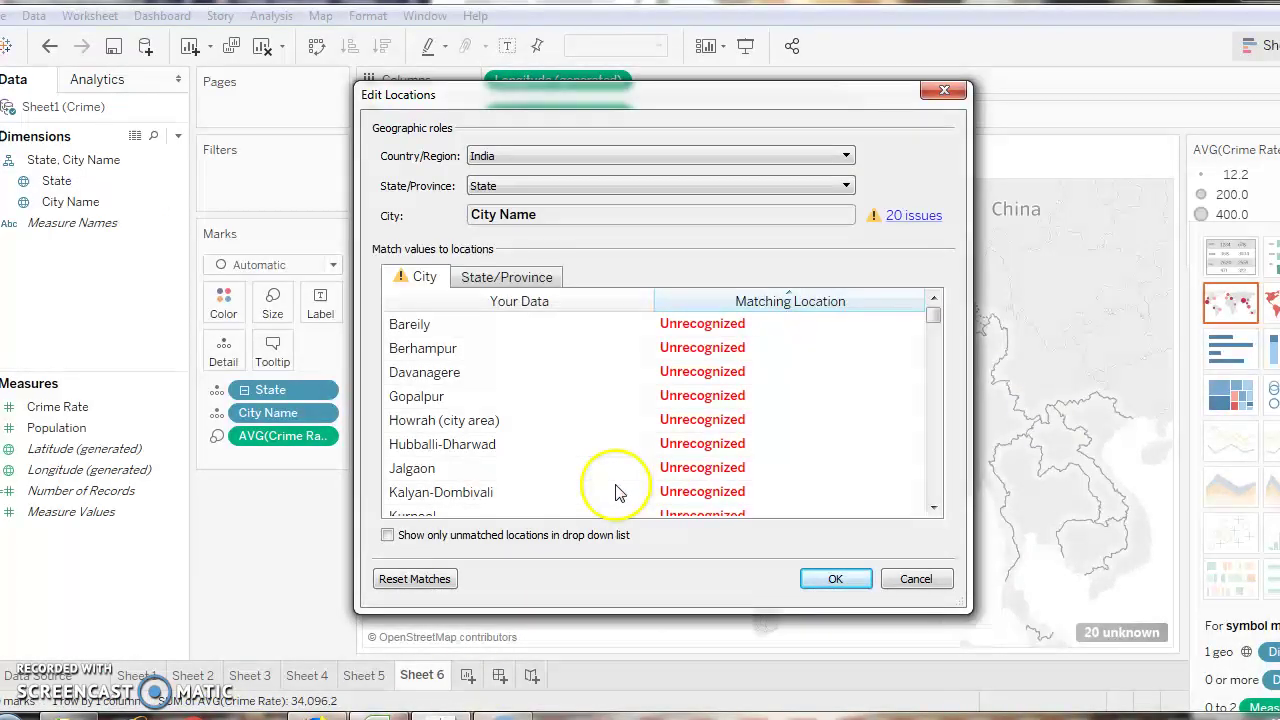
click(694, 472)
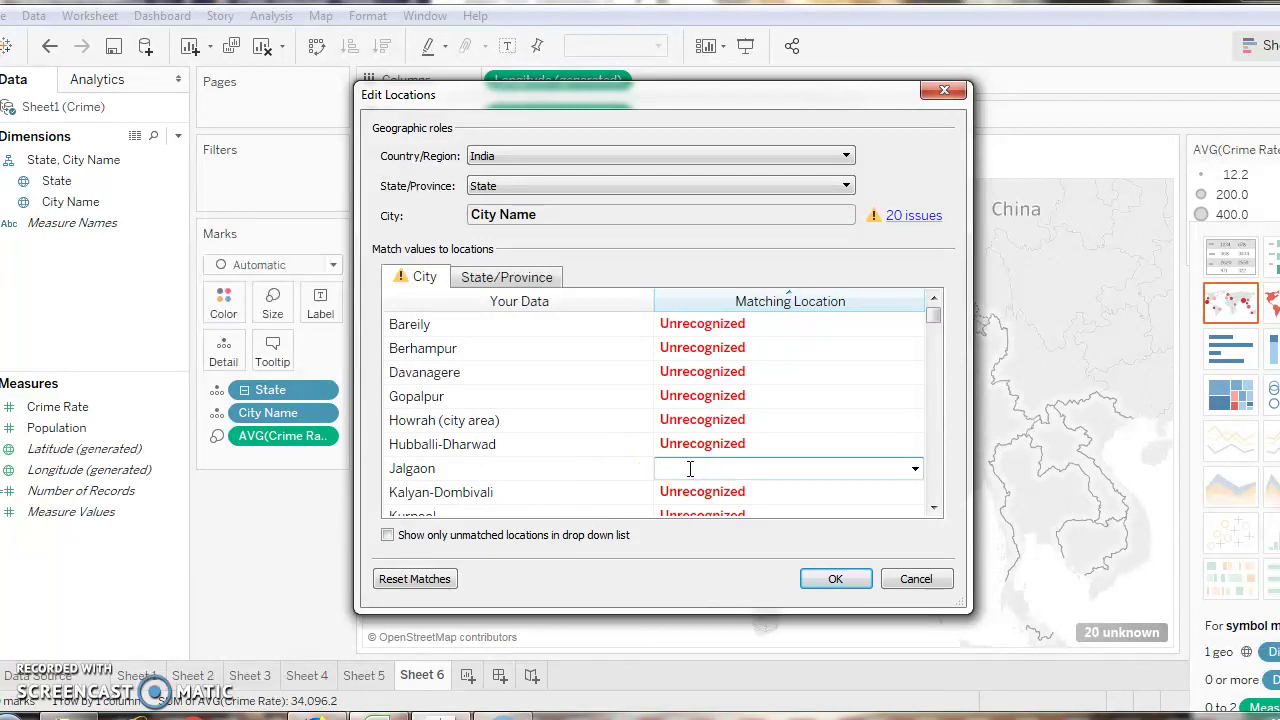
click(914, 469)
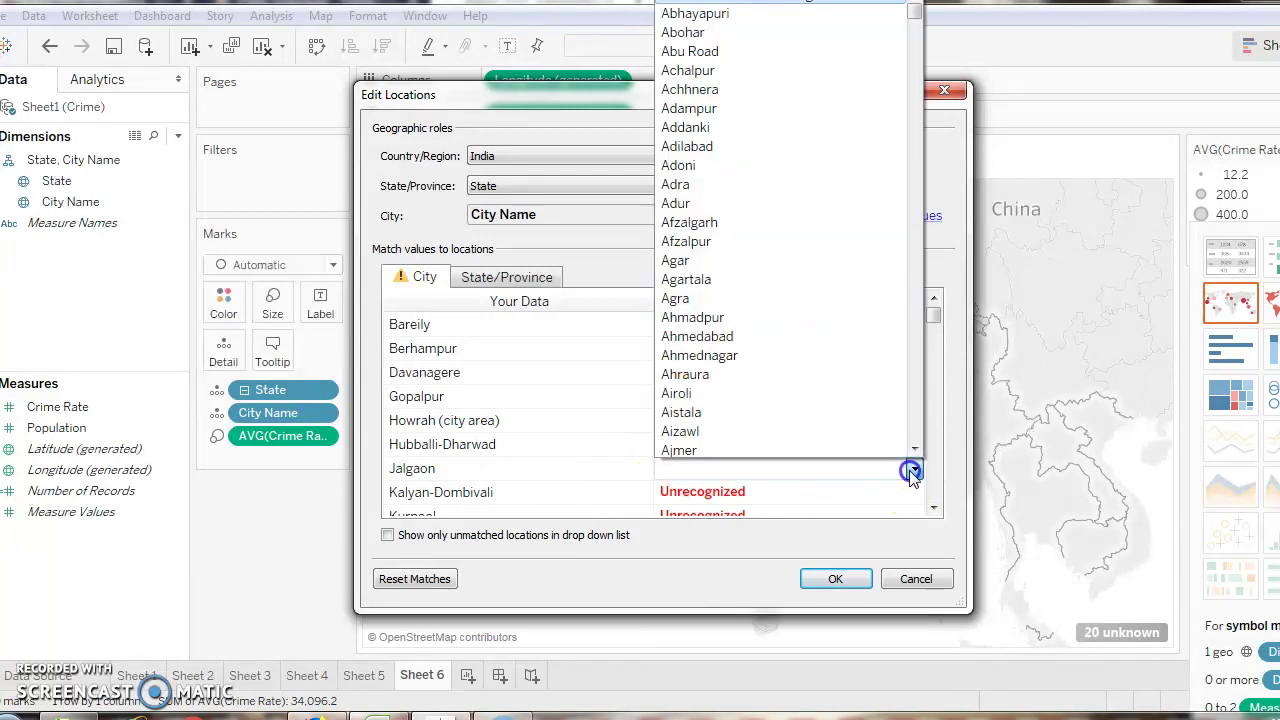
click(848, 470)
click(740, 467)
text(21.00,)
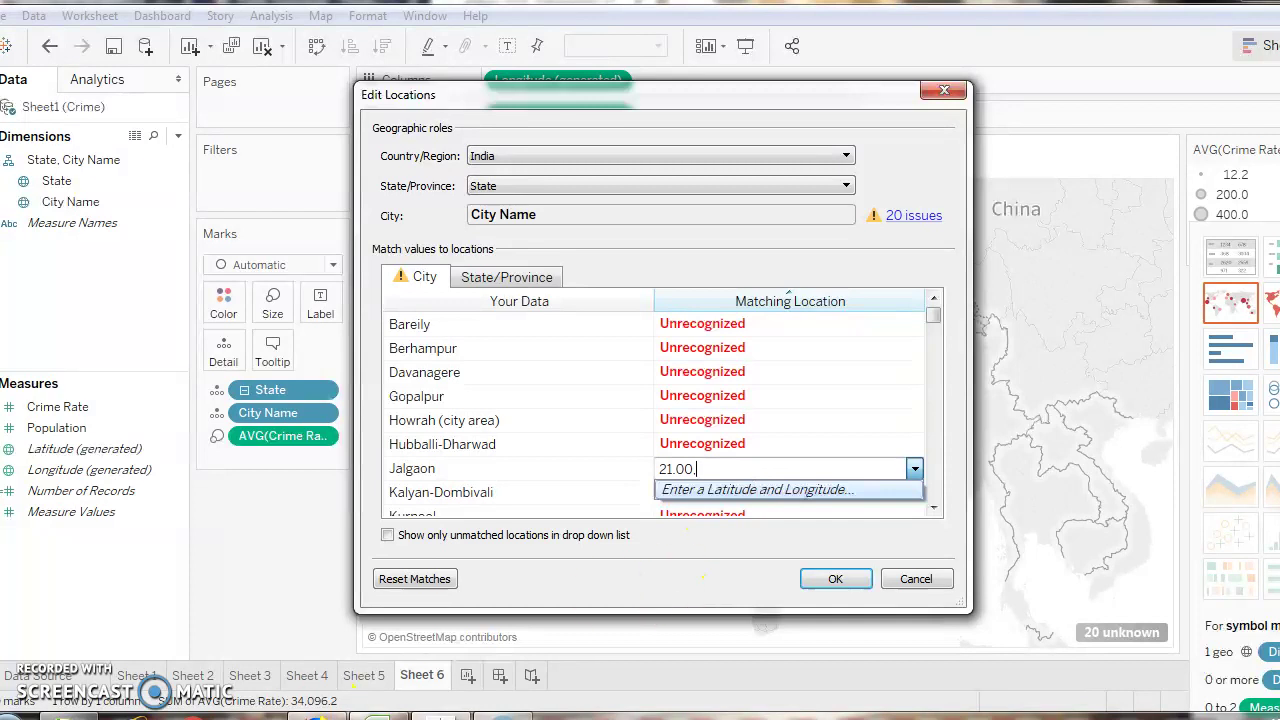
key(alt+Tab)
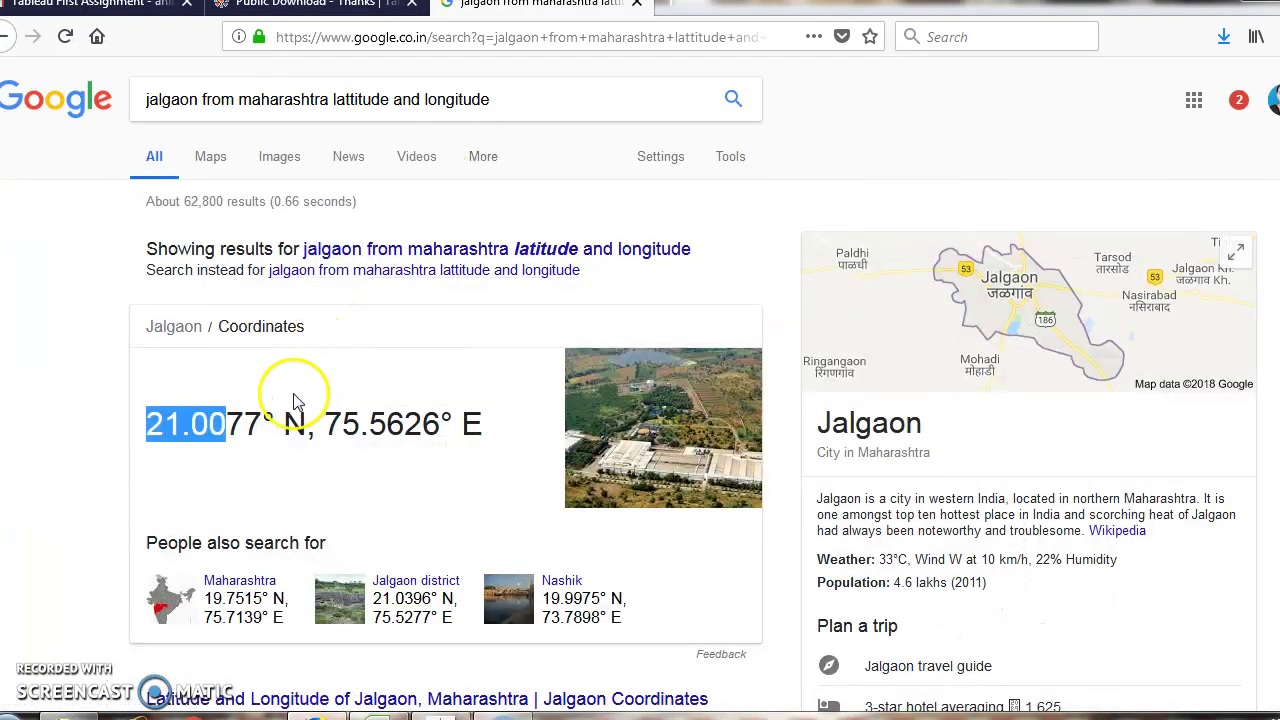
Select the longitude 75.56 in Google's Jalgaon result, then return to Tableau
drag(325, 424, 403, 428)
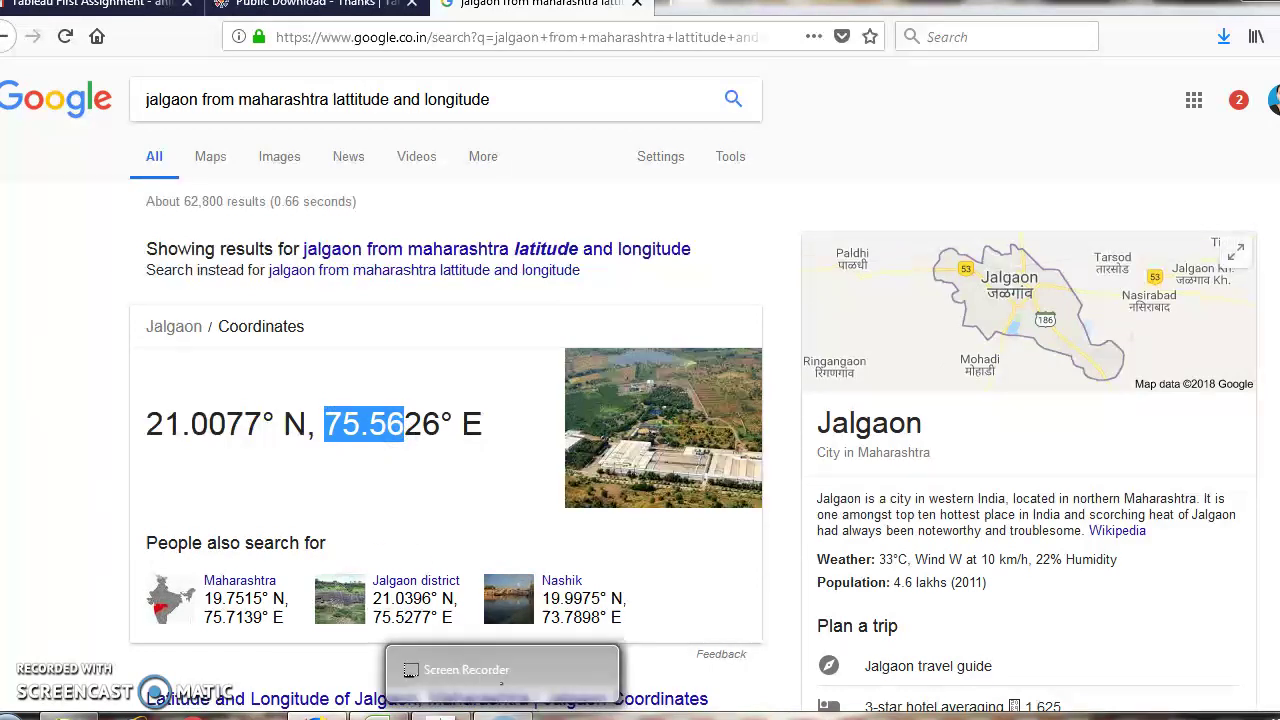
click(470, 710)
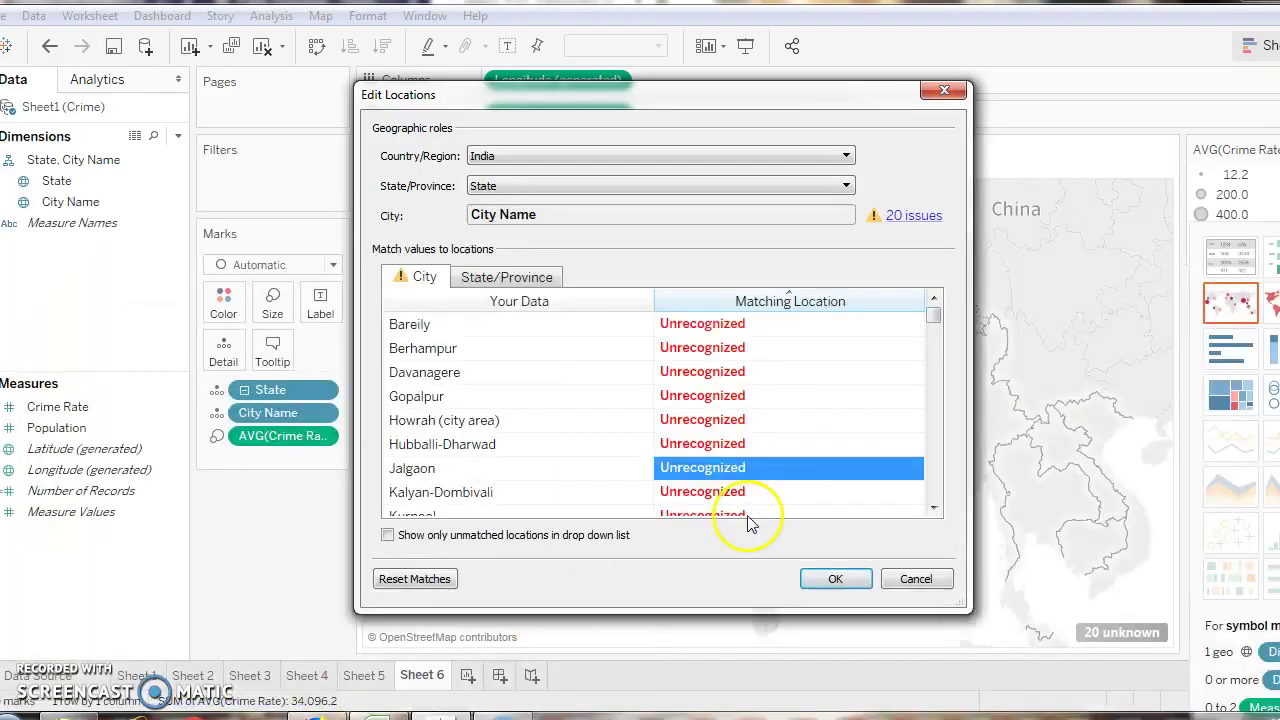
Open Jalgaon's Matching Location city list and scroll through the known cities
click(786, 467)
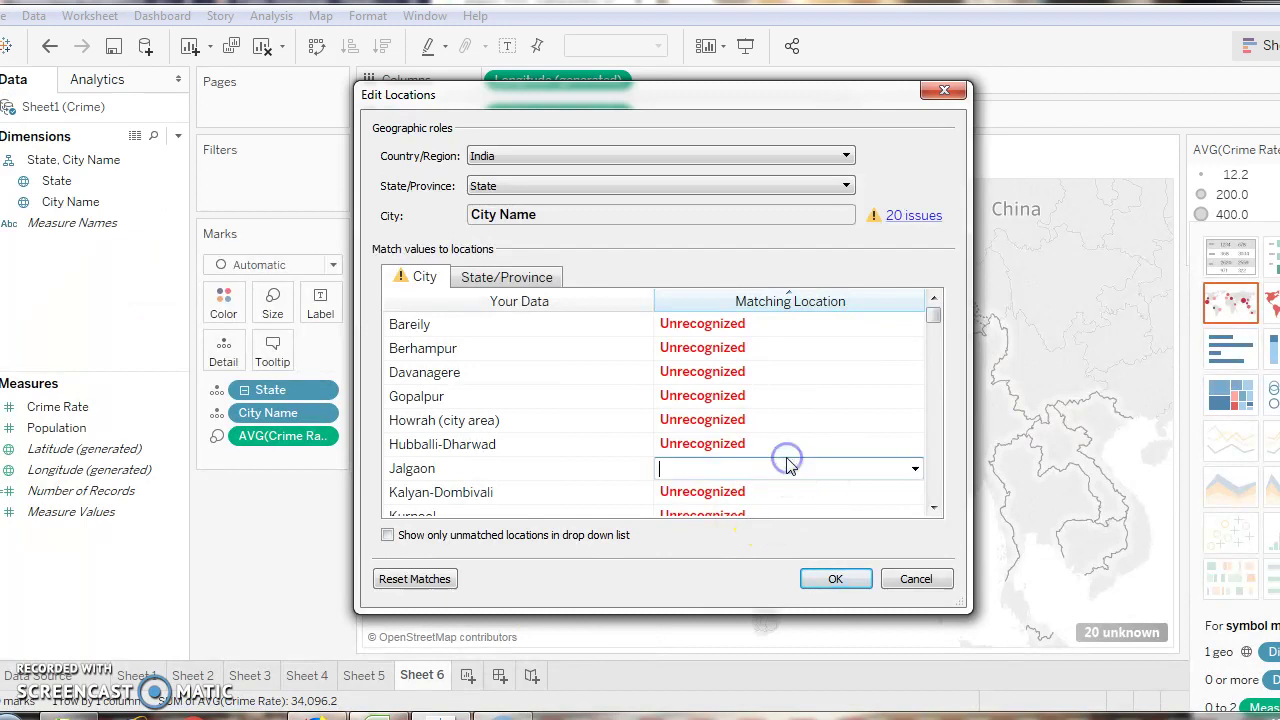
click(913, 468)
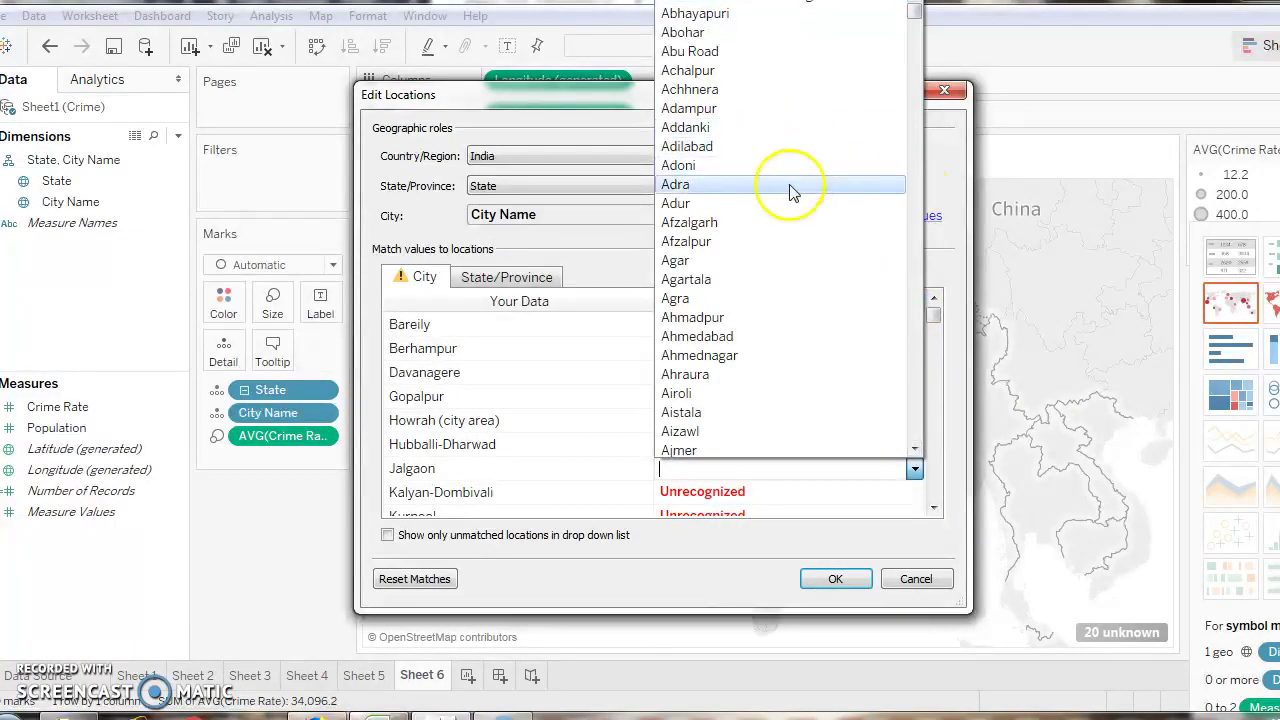
click(913, 16)
drag(913, 16, 900, 250)
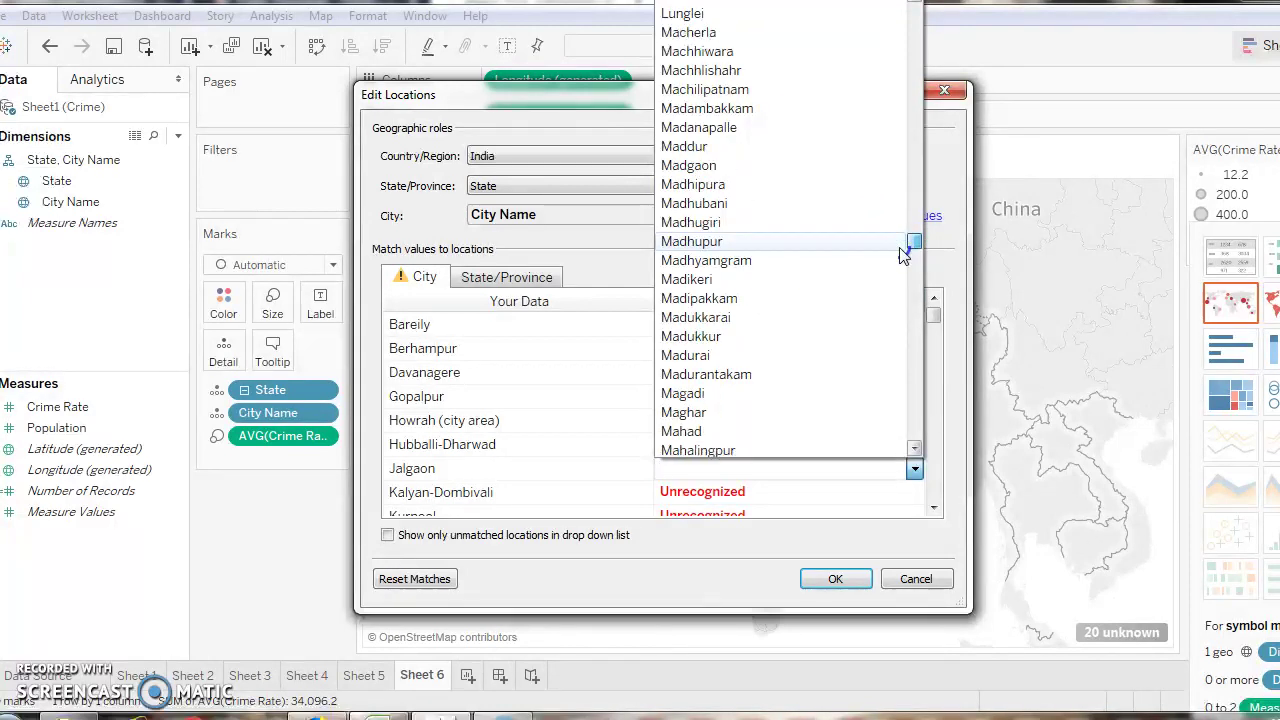
mouse_move(903, 255)
mouse_down()
mouse_move(903, 267)
mouse_move(903, 252)
mouse_up()
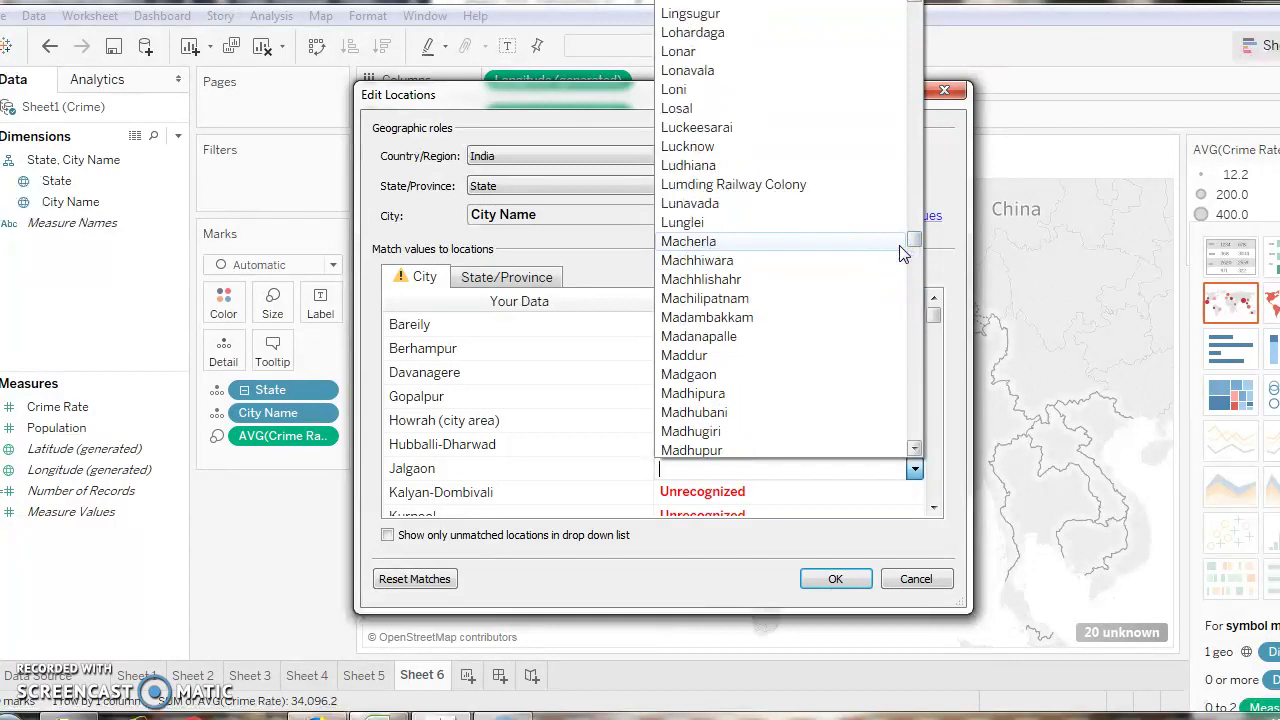
Browse the city list by keyboard, find no Jalgaon, and close it unmatched
key(Down)
key(Down)
key(Down)
key(Down)
key(Down)
key(Down)
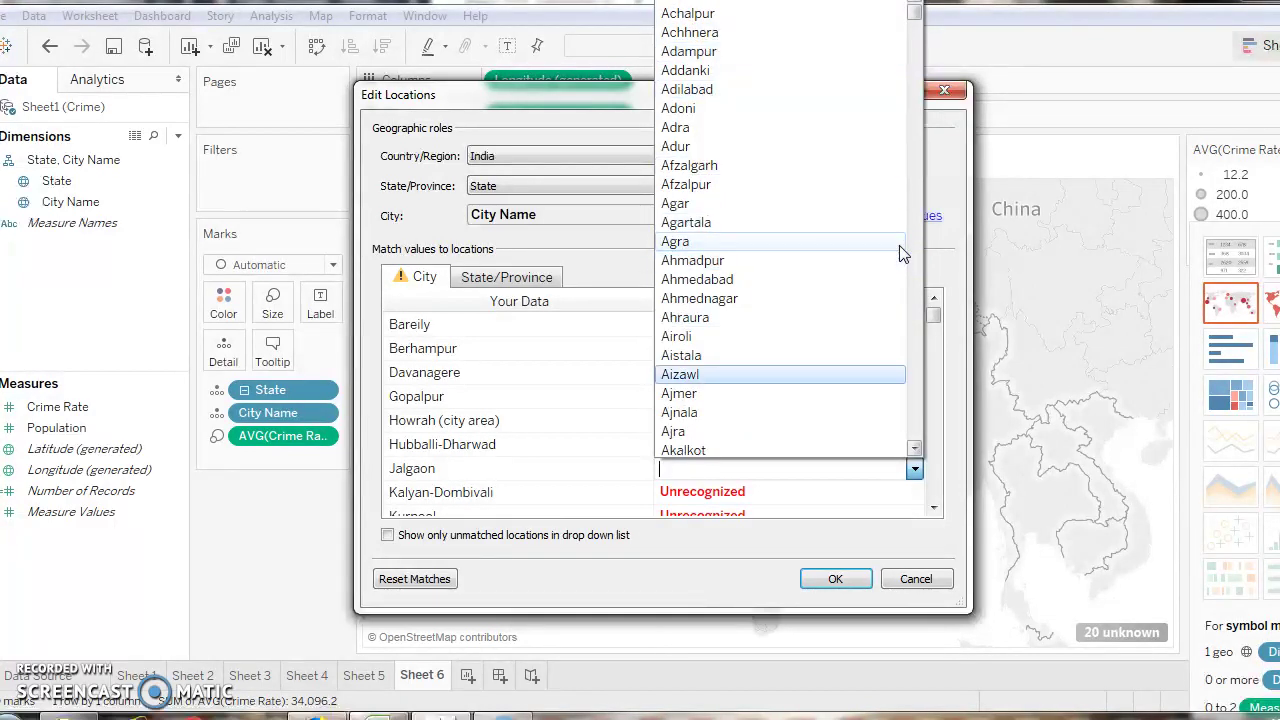
key(Down)
key(Down)
key(Down)
key(m)
key(Page_Down)
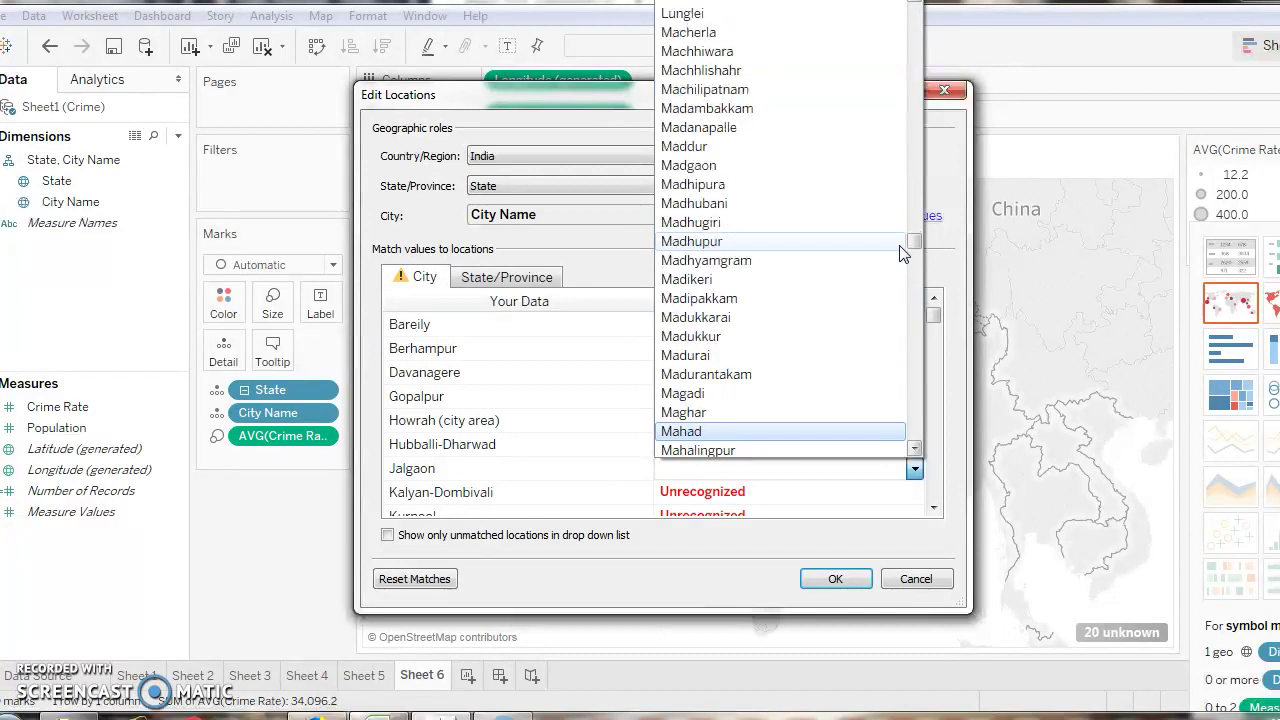
key(r)
key(Home)
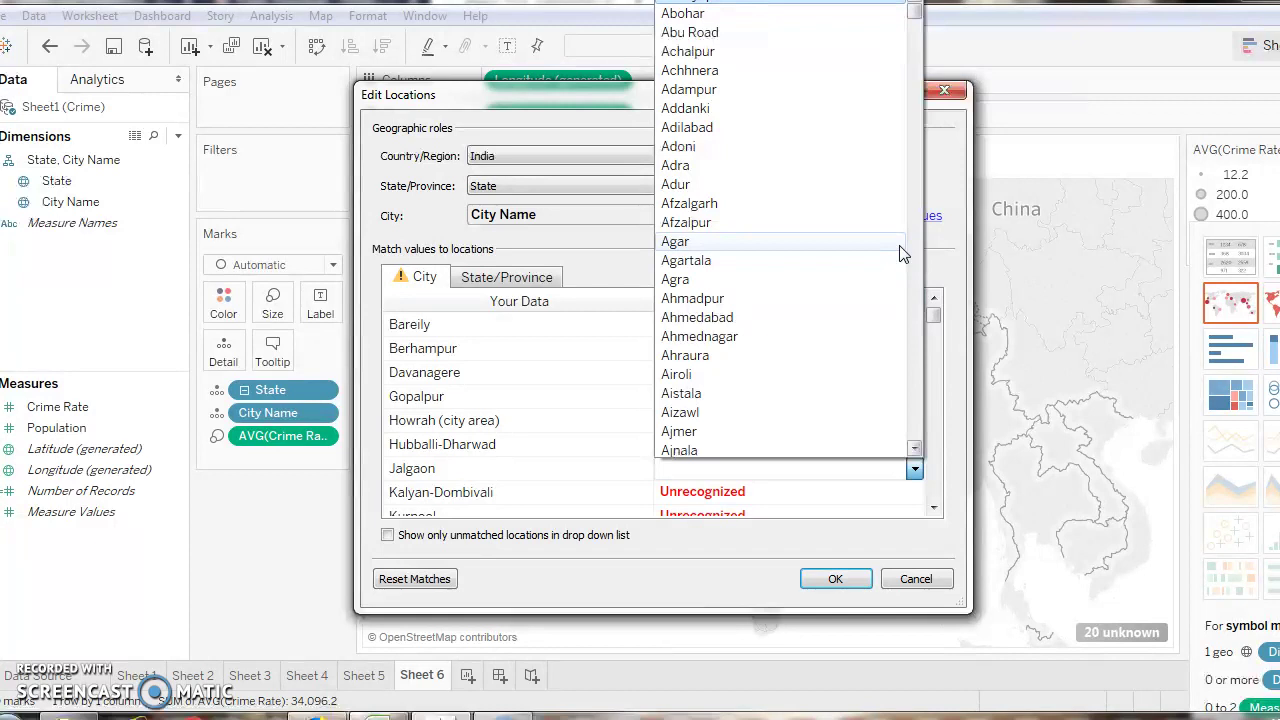
click(741, 470)
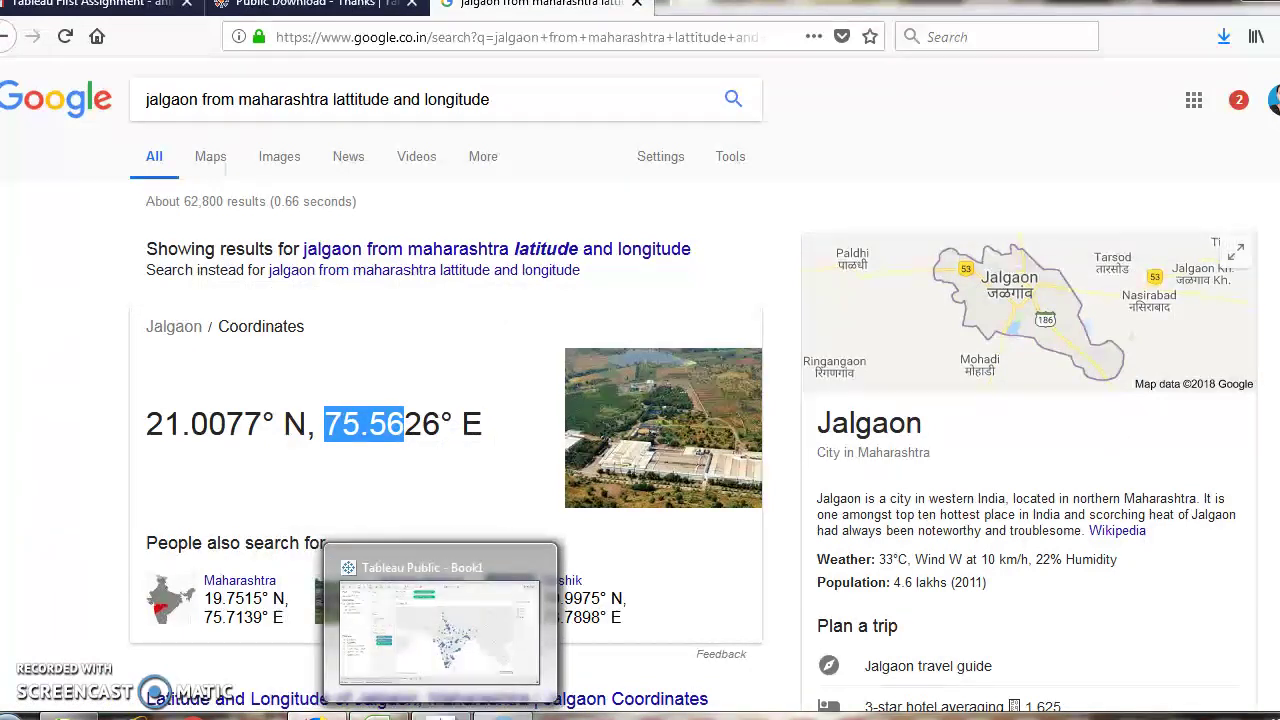
click(440, 625)
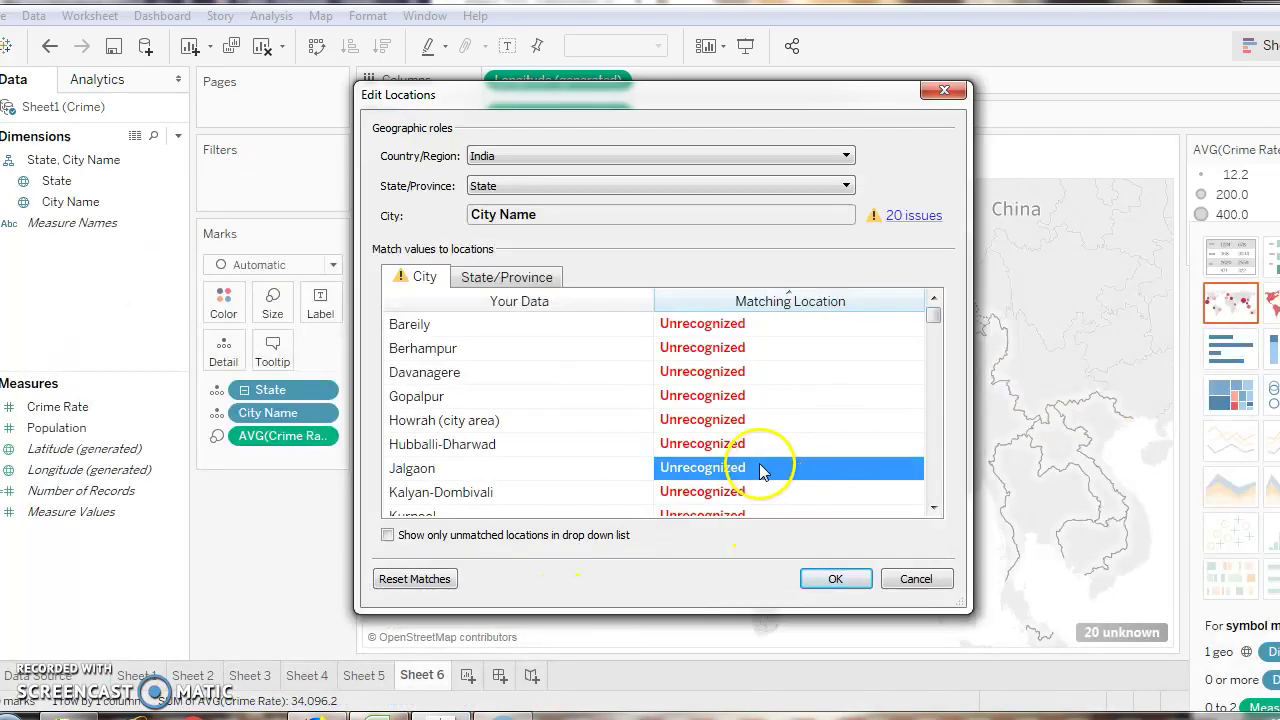
Sort by Matching Location and type coordinates '21.00 75' into Jalgaon's cell
click(806, 303)
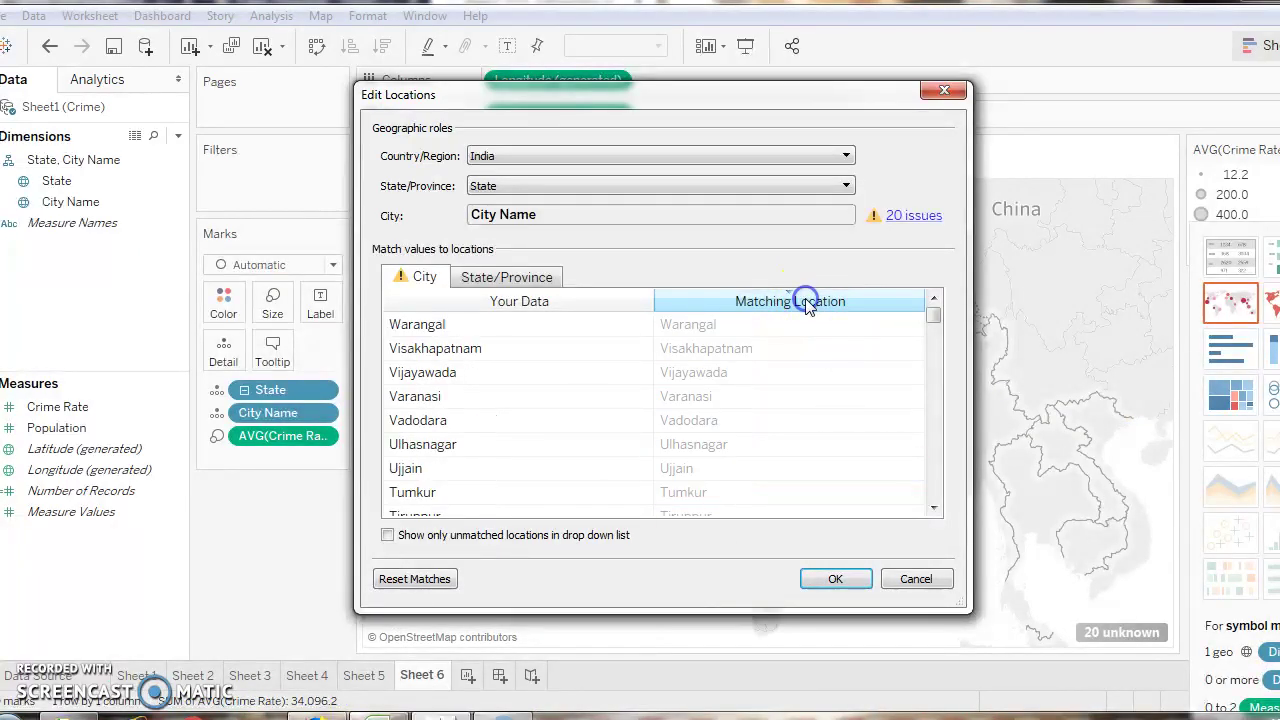
click(808, 303)
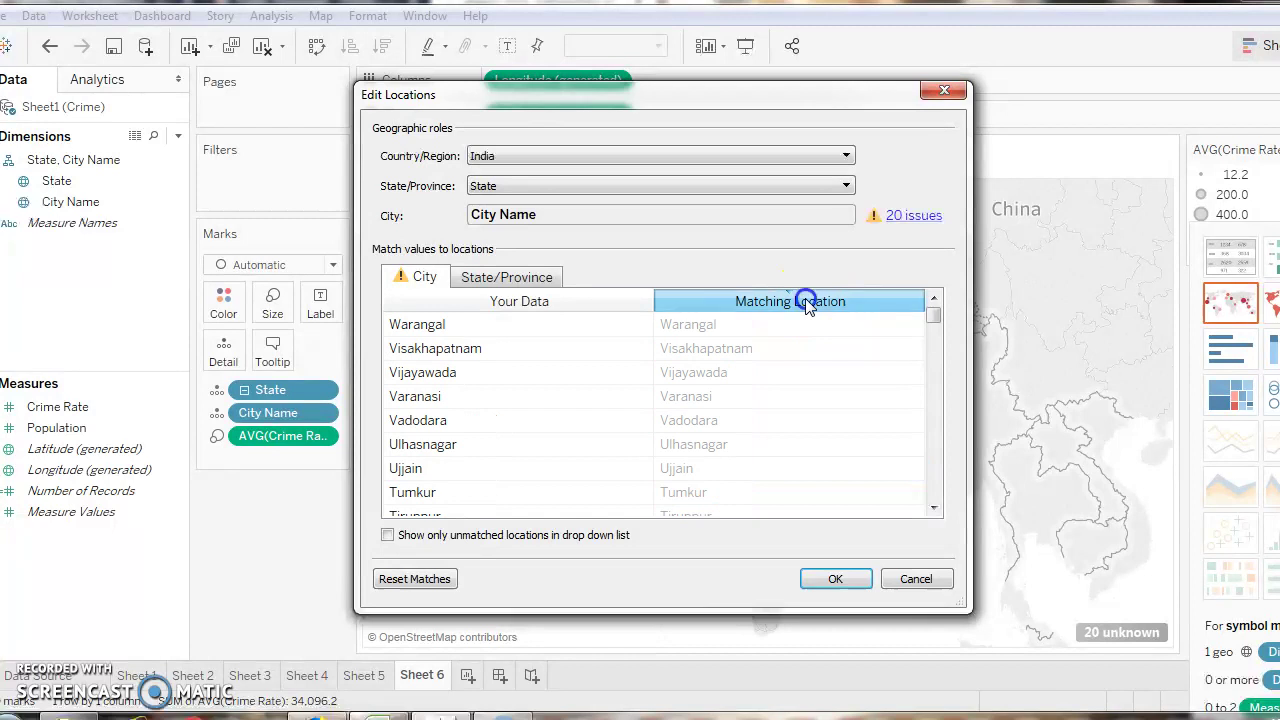
click(762, 482)
click(758, 477)
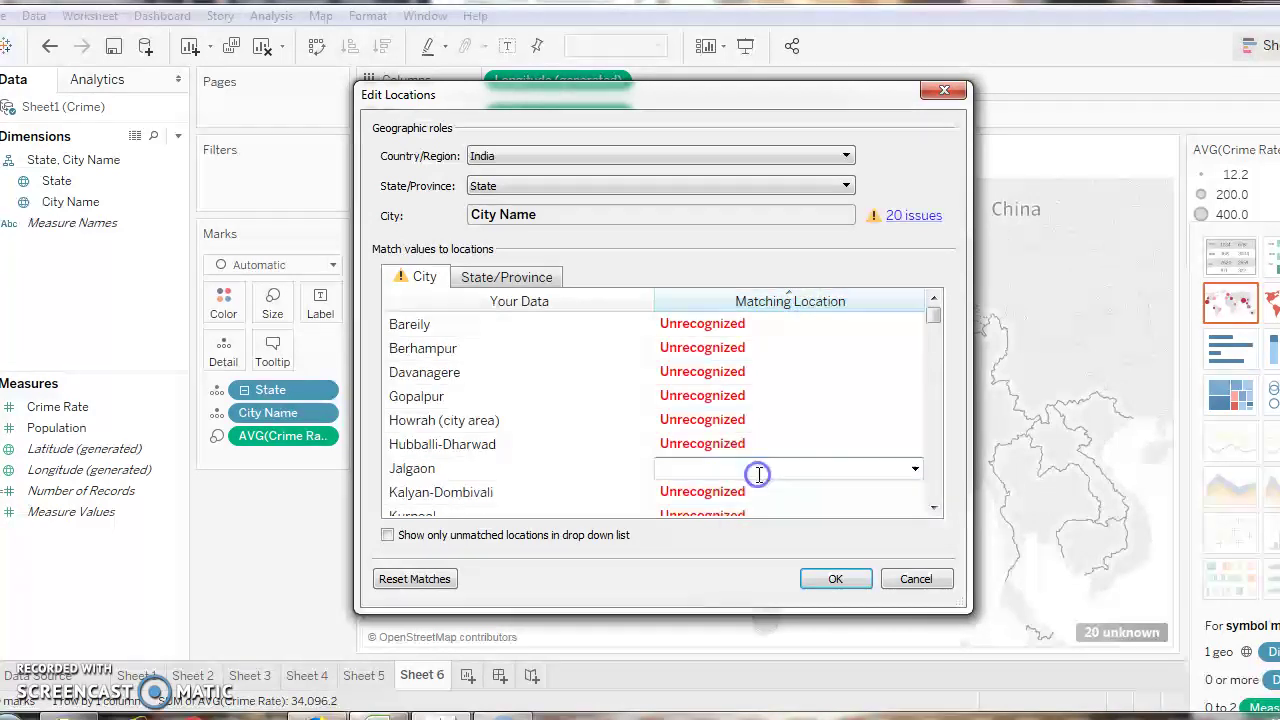
text(21)
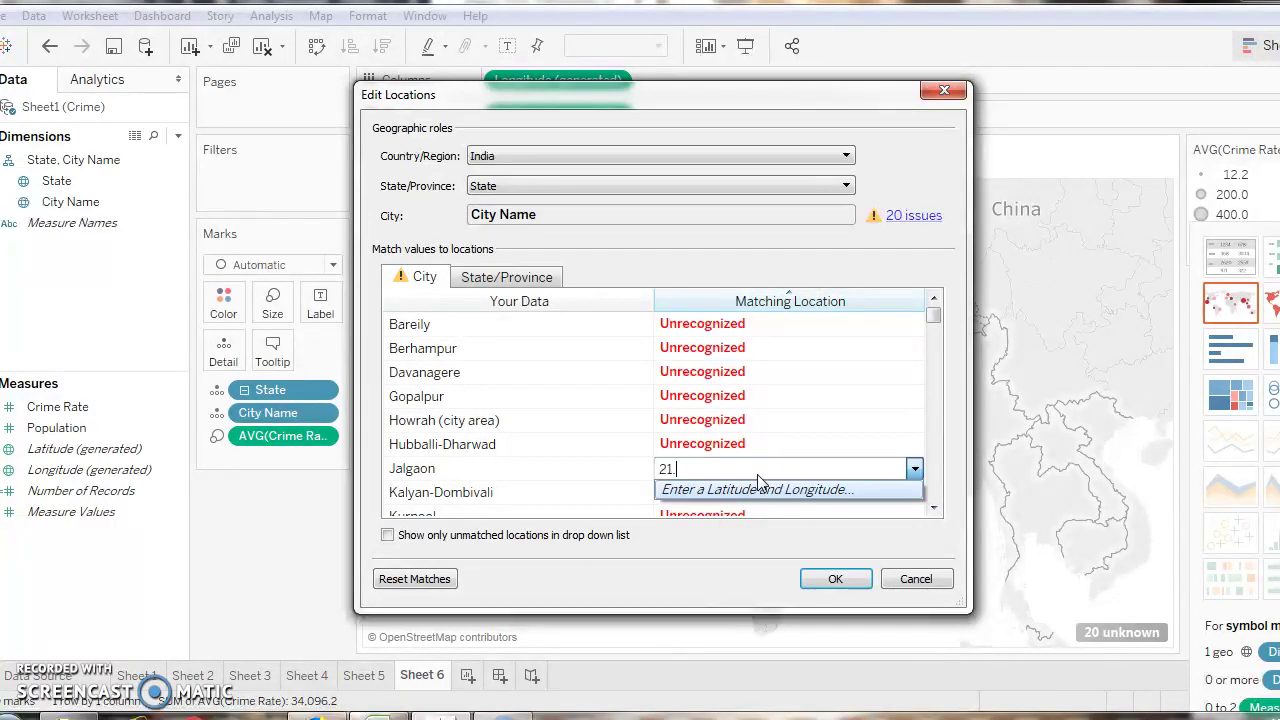
text(.00)
text( 75)
Retype '21.00 7' for Jalgaon and choose 'Enter a Latitude and Longitude...'
key(alt+Tab)
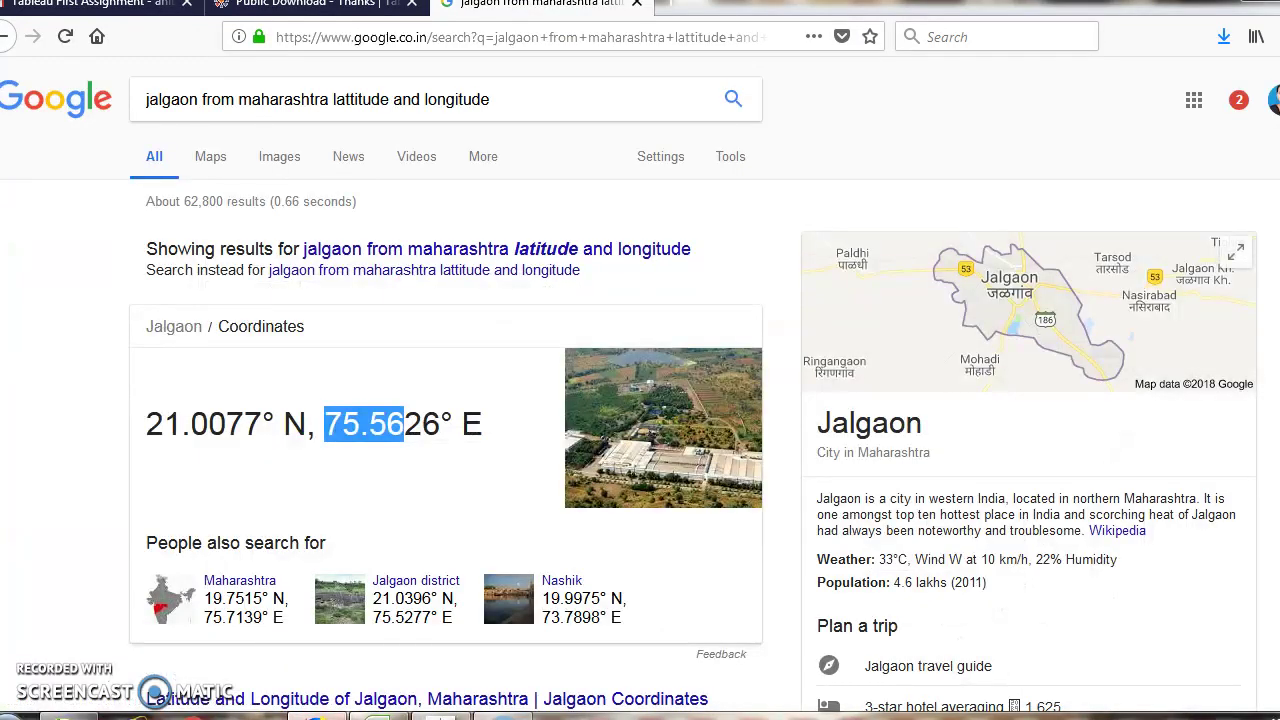
click(440, 620)
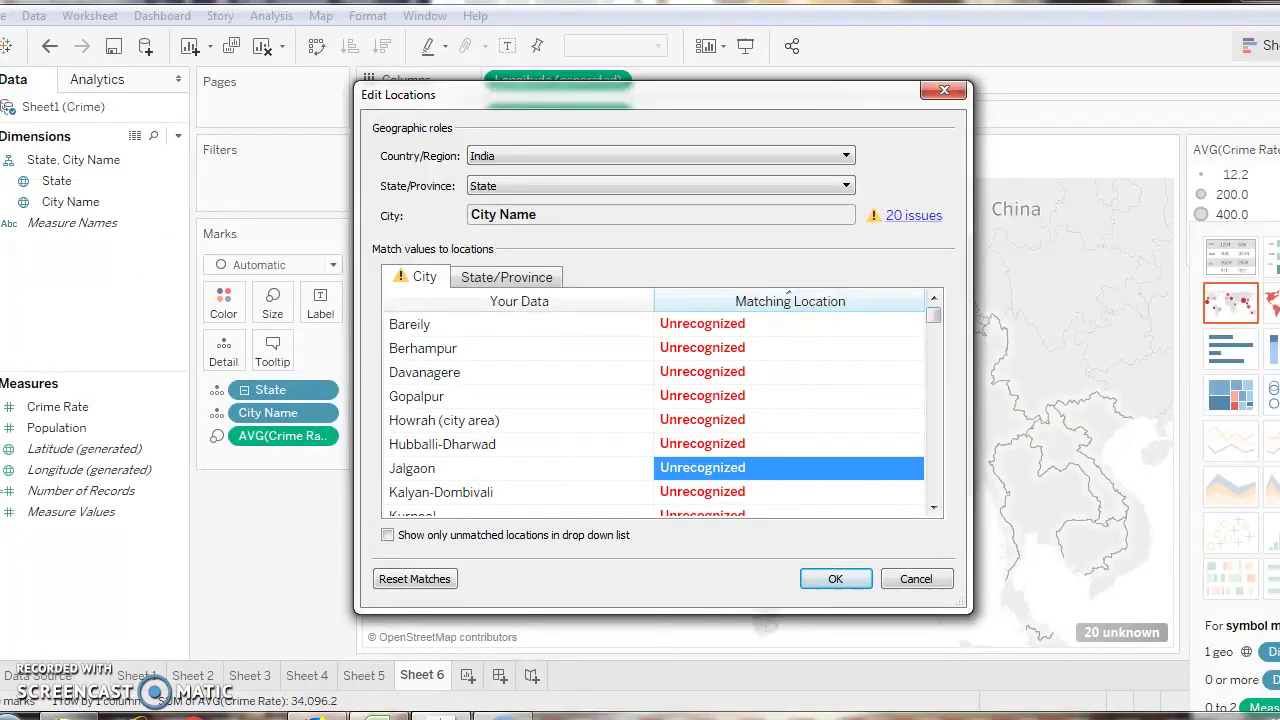
click(768, 470)
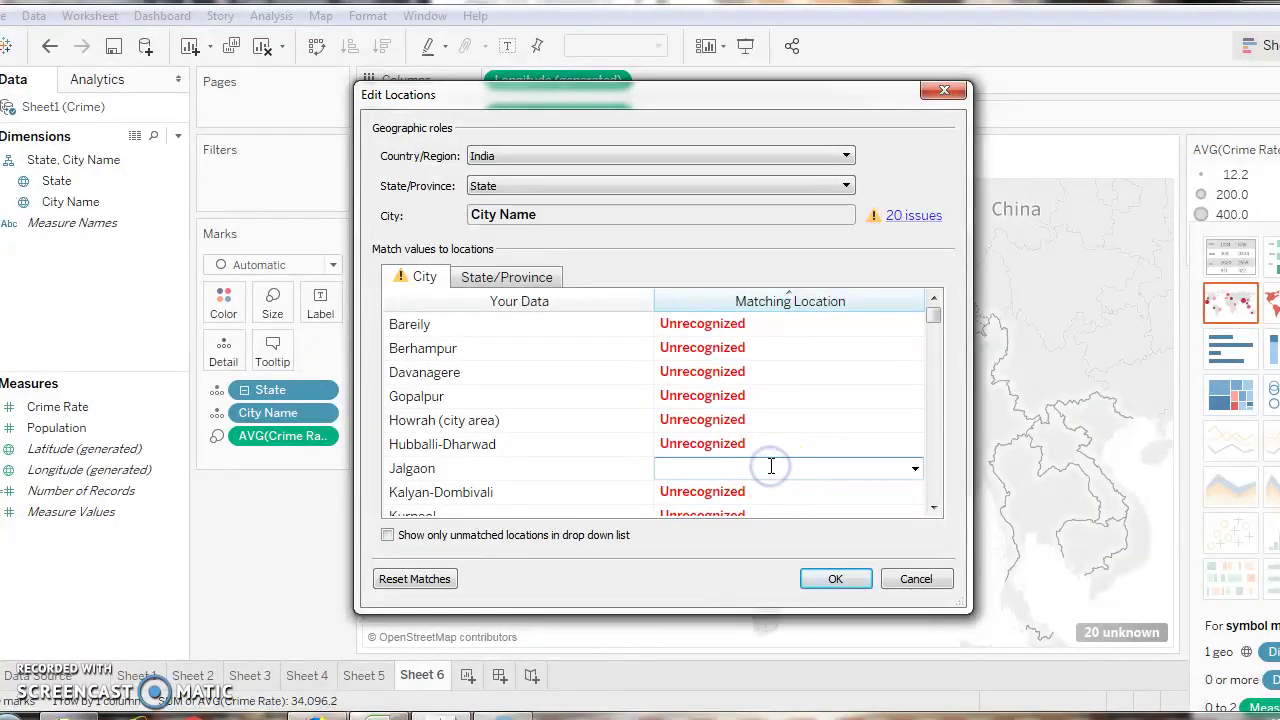
text(21.00)
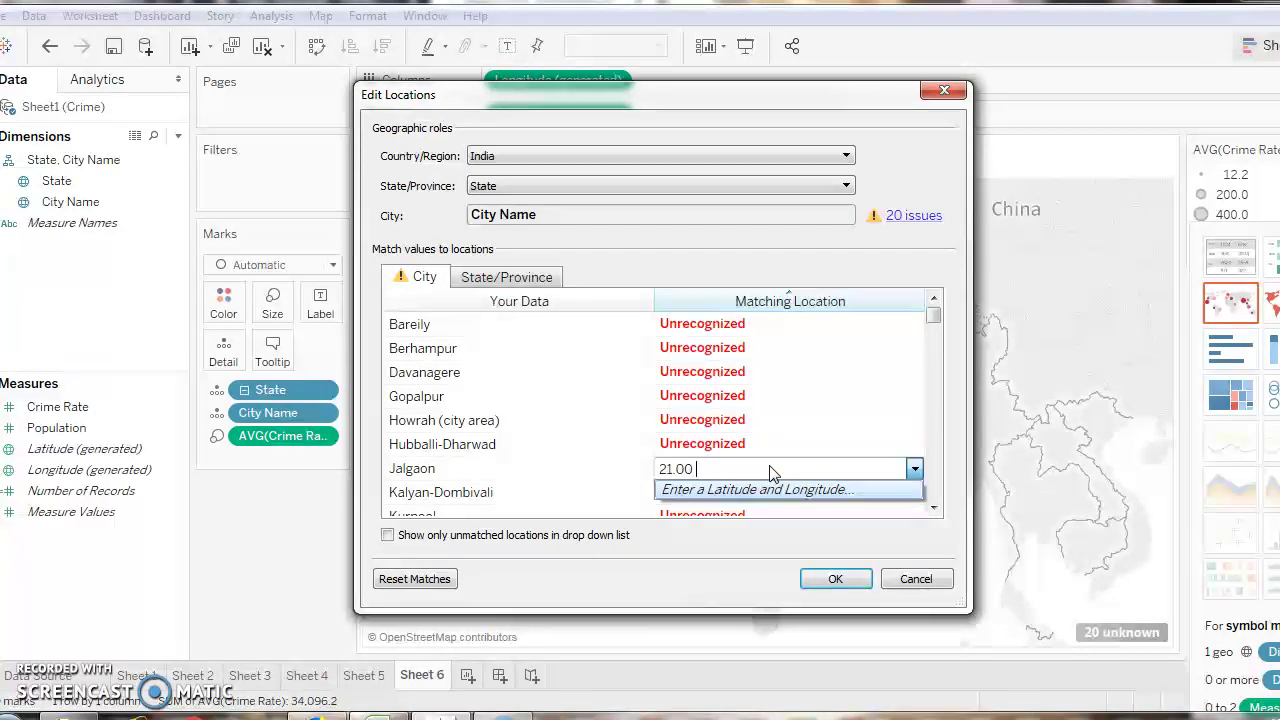
text( 75.56)
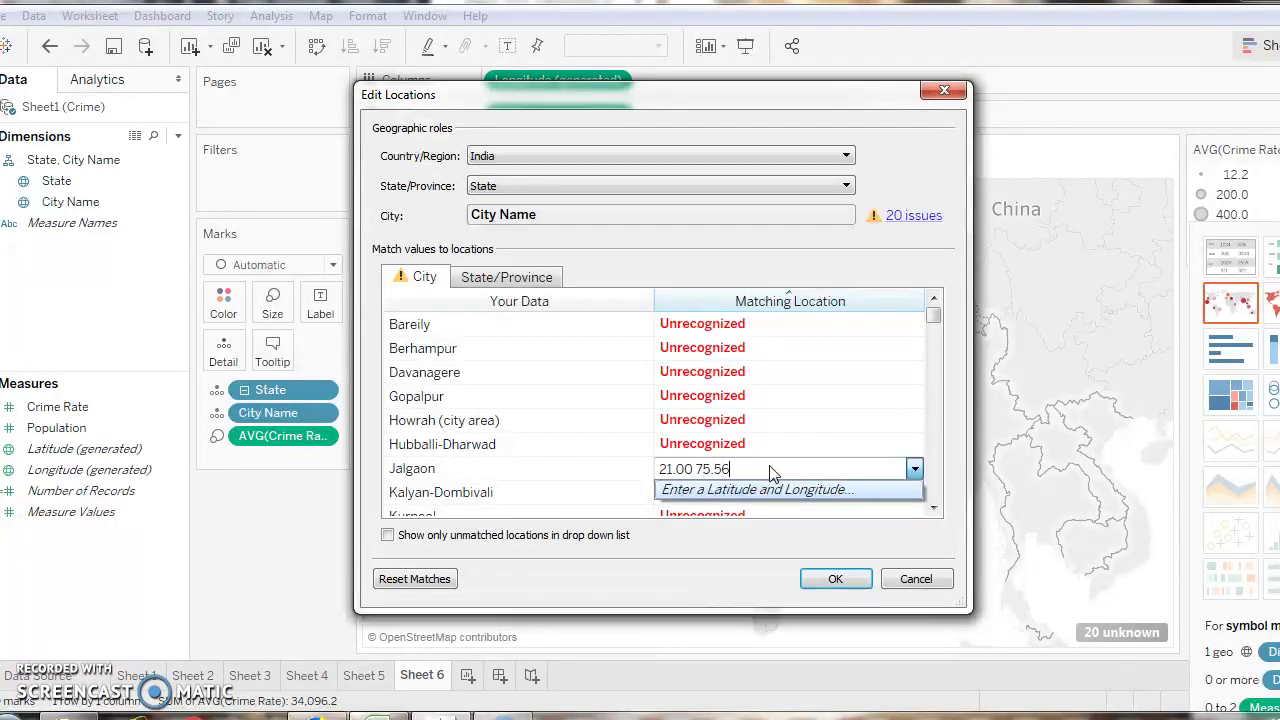
click(760, 489)
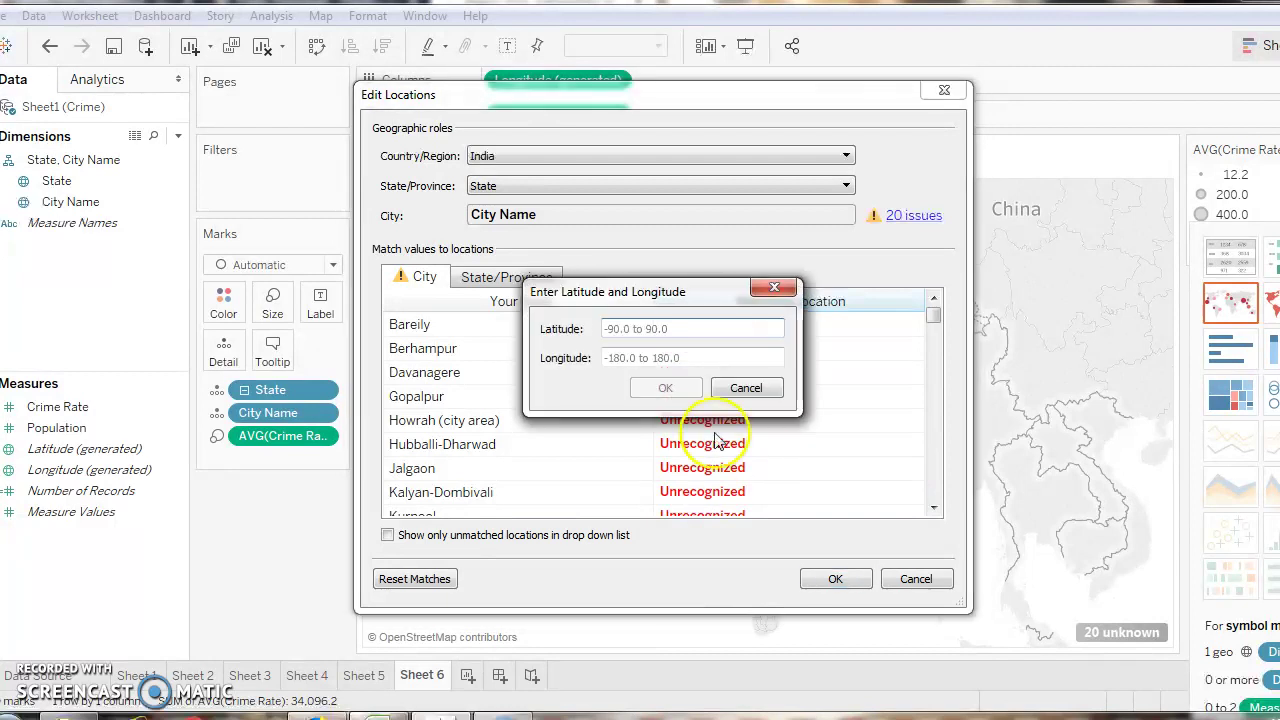
Give Jalgaon latitude 21.00 and longitude 75.56, confirming both dialogs with OK
click(623, 329)
text(21)
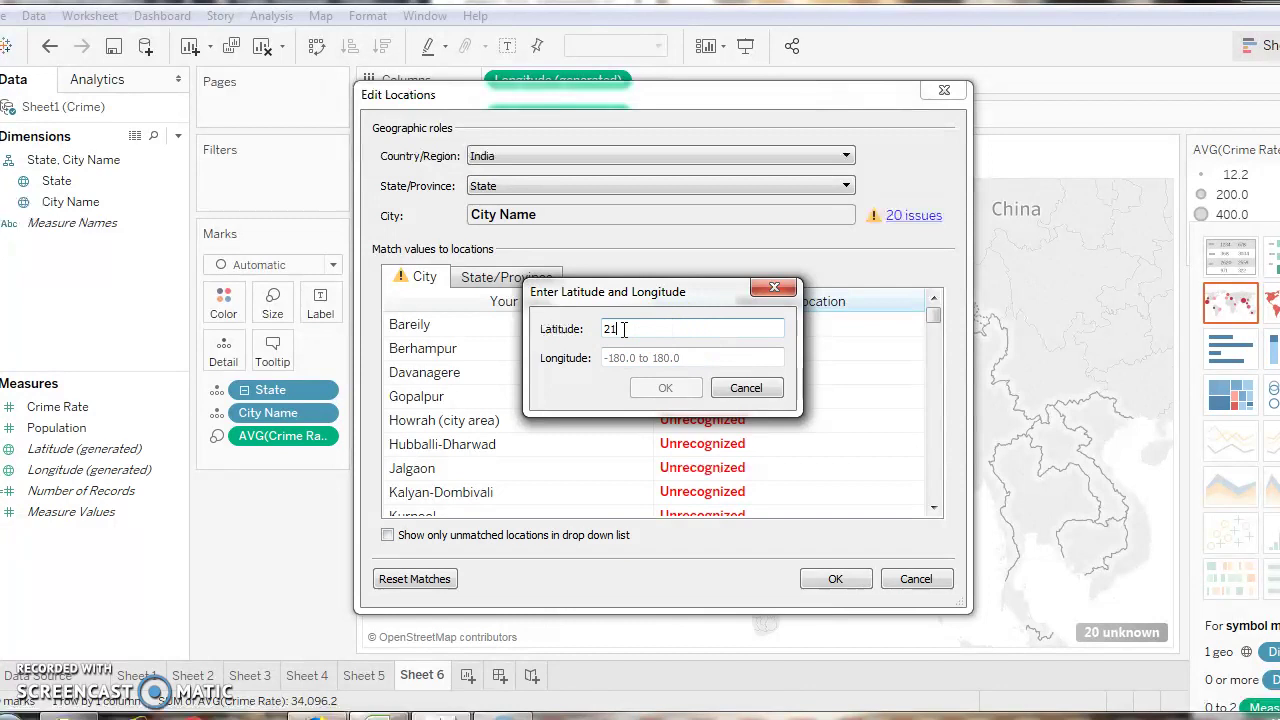
key(Tab)
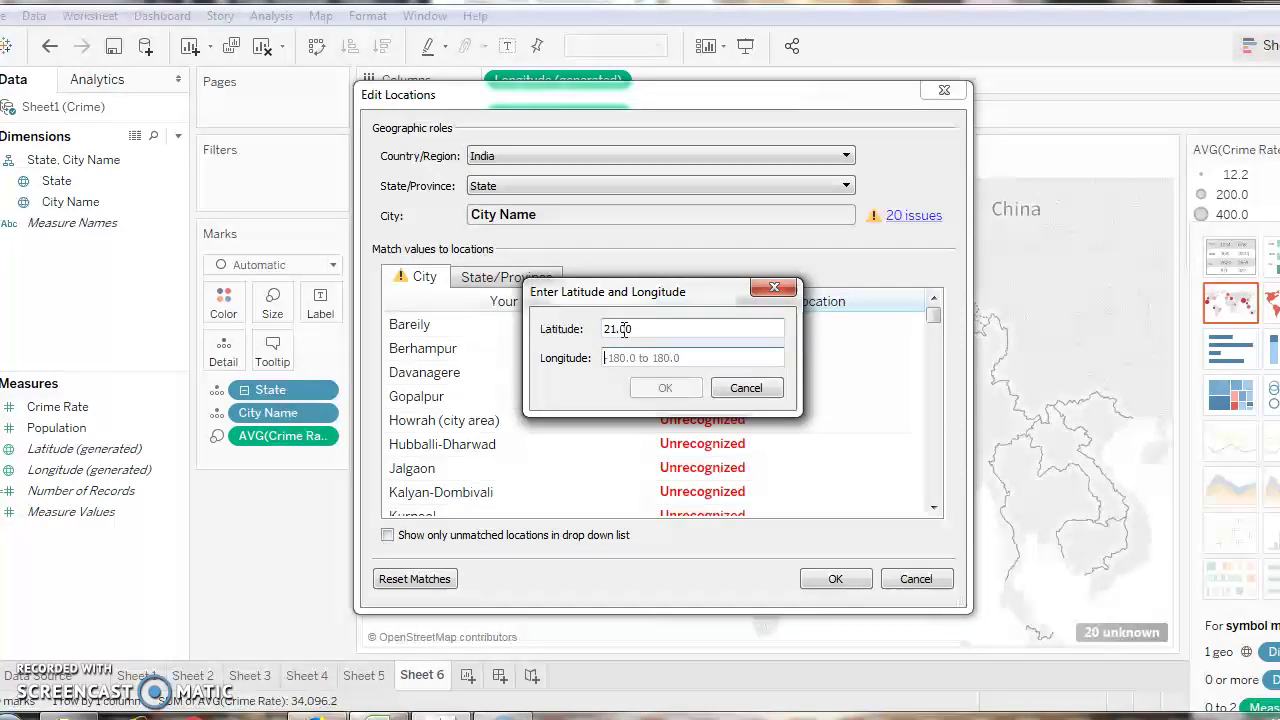
text(75.56)
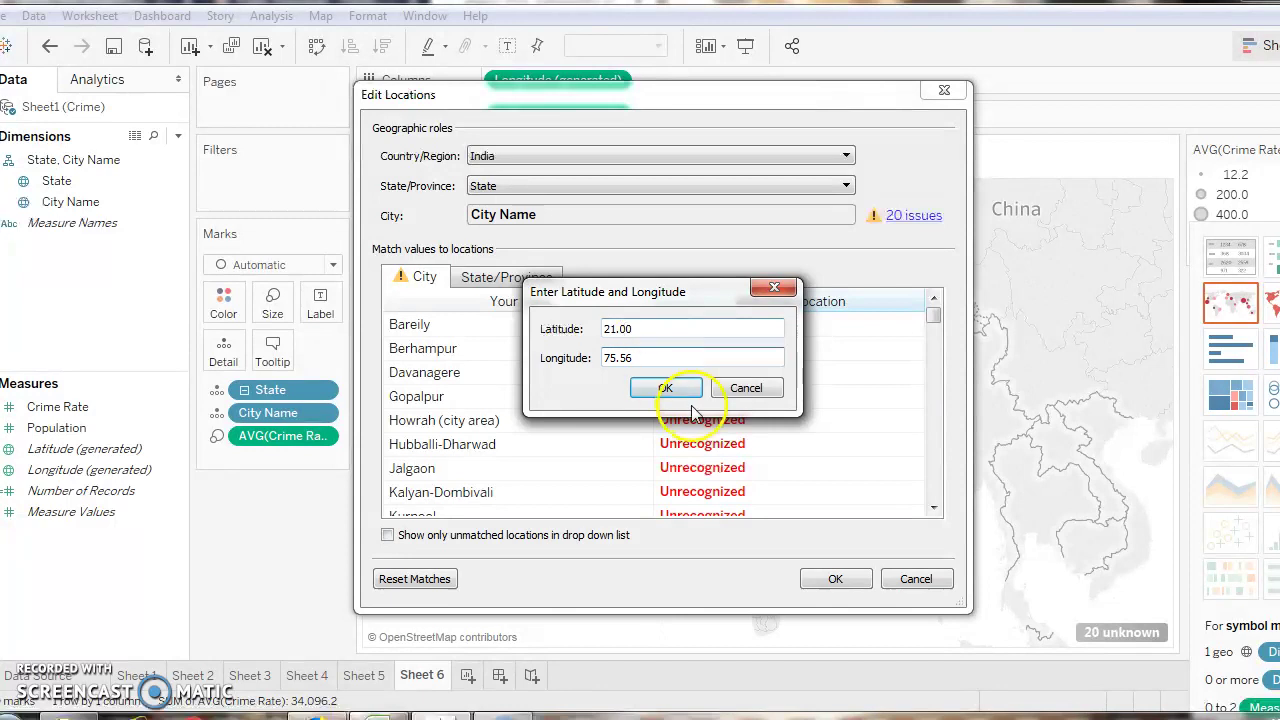
click(665, 388)
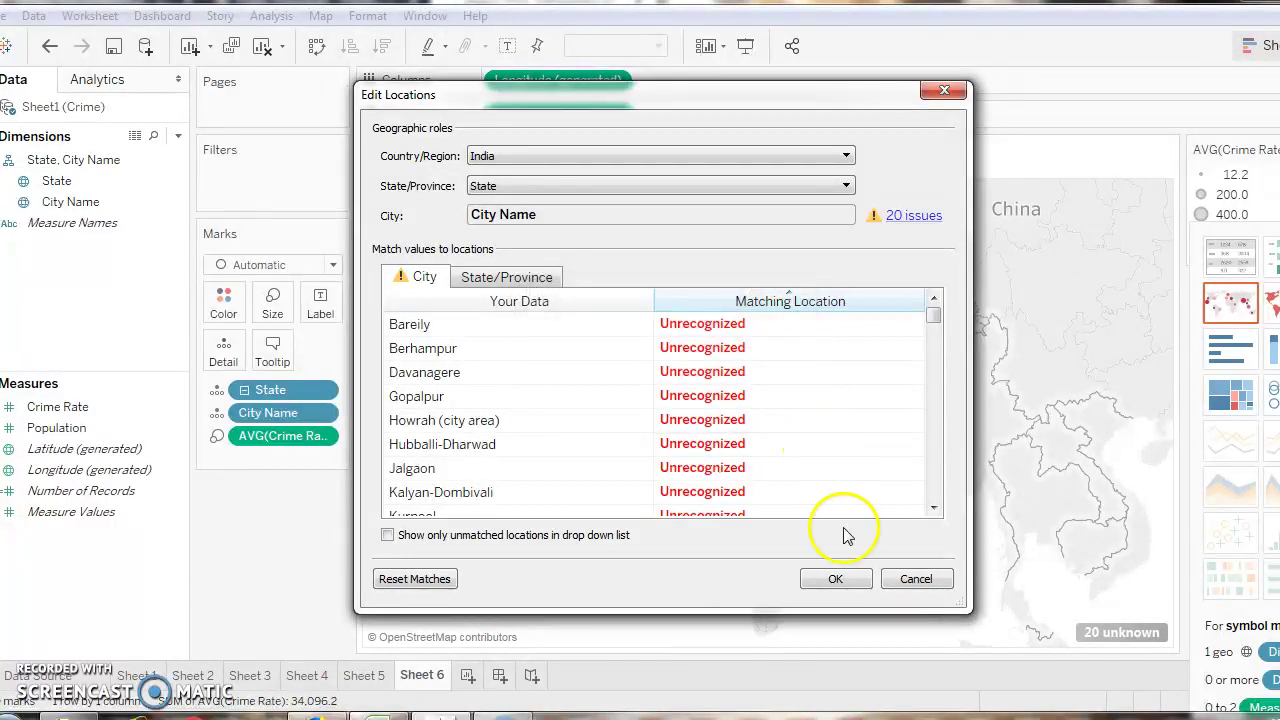
click(836, 579)
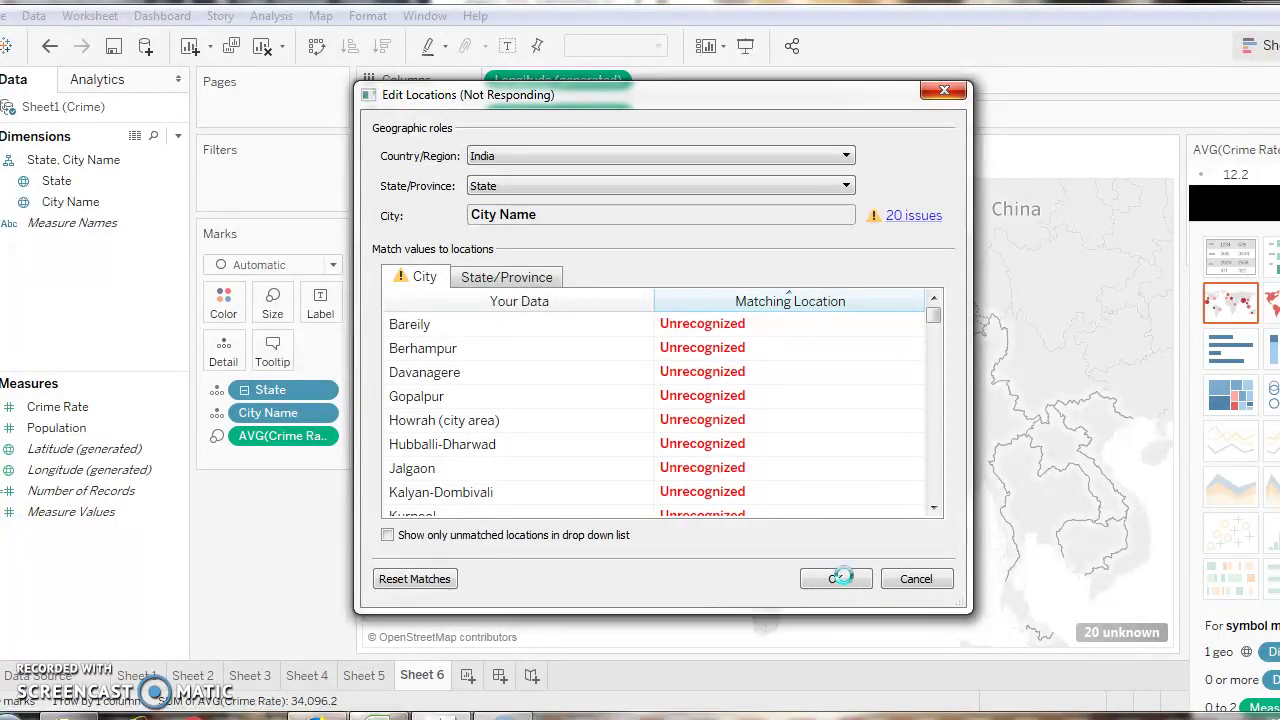
Close Edit Locations so the map shows 19 unknown cities
click(842, 577)
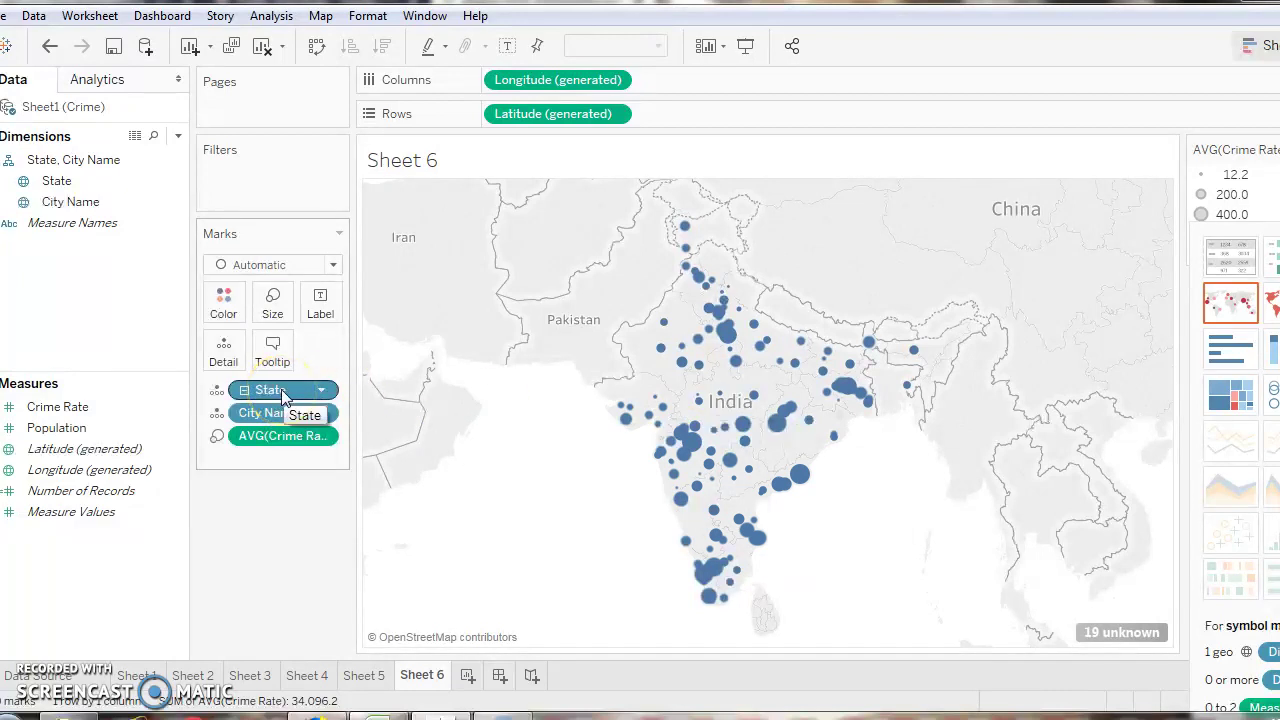
Drag the State pill off the Marks card back to the Data pane
drag(284, 397, 80, 186)
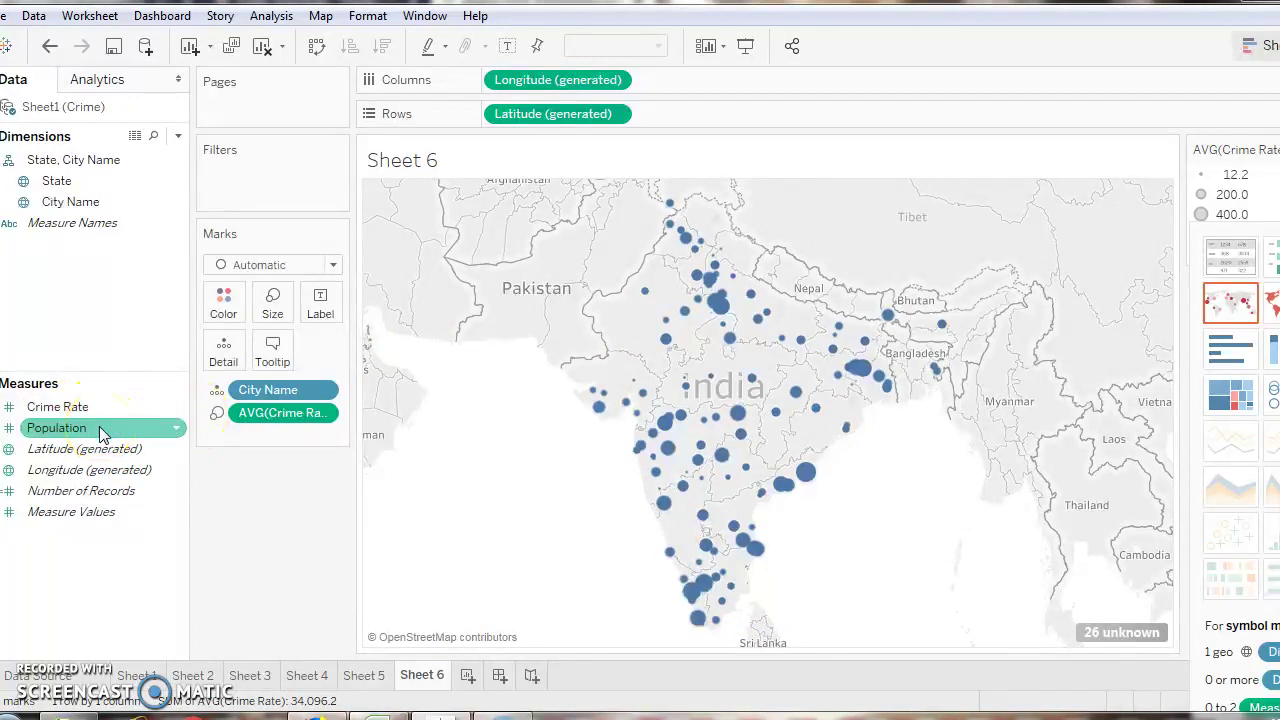
Colour the city circles by Crime Rate and remove the AVG(Crime Rate) size pill
click(100, 409)
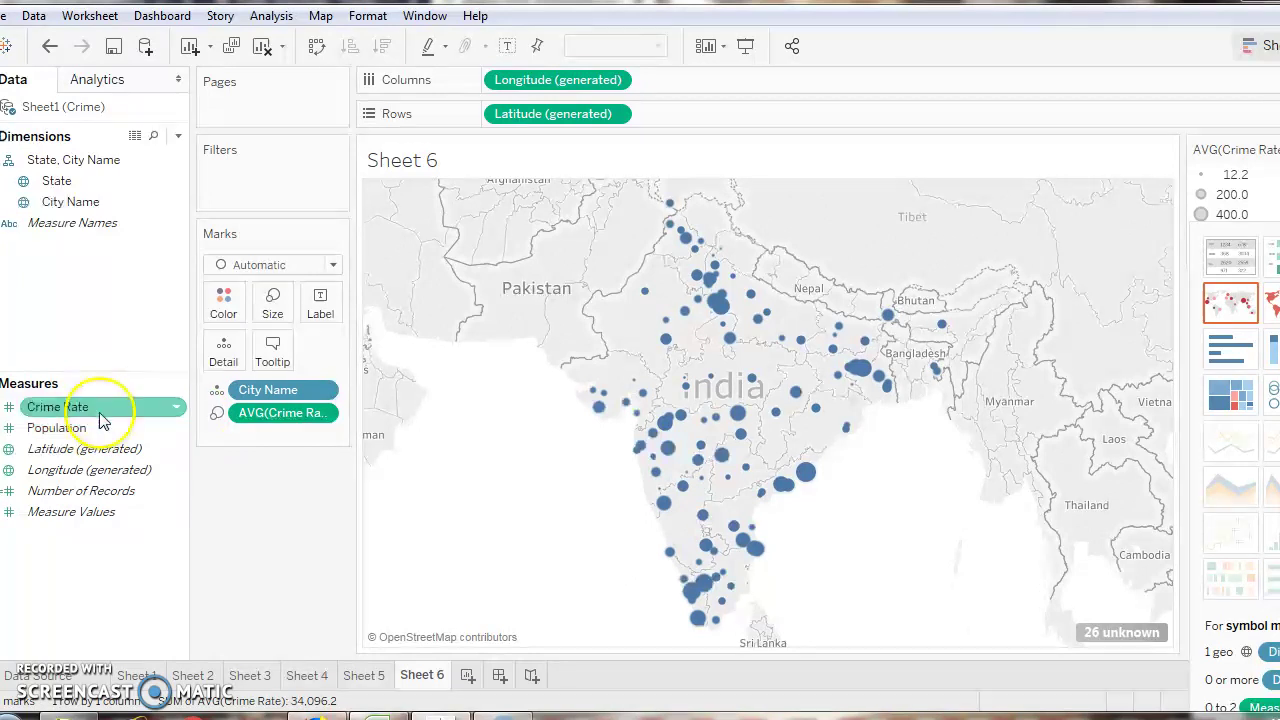
drag(100, 409, 226, 303)
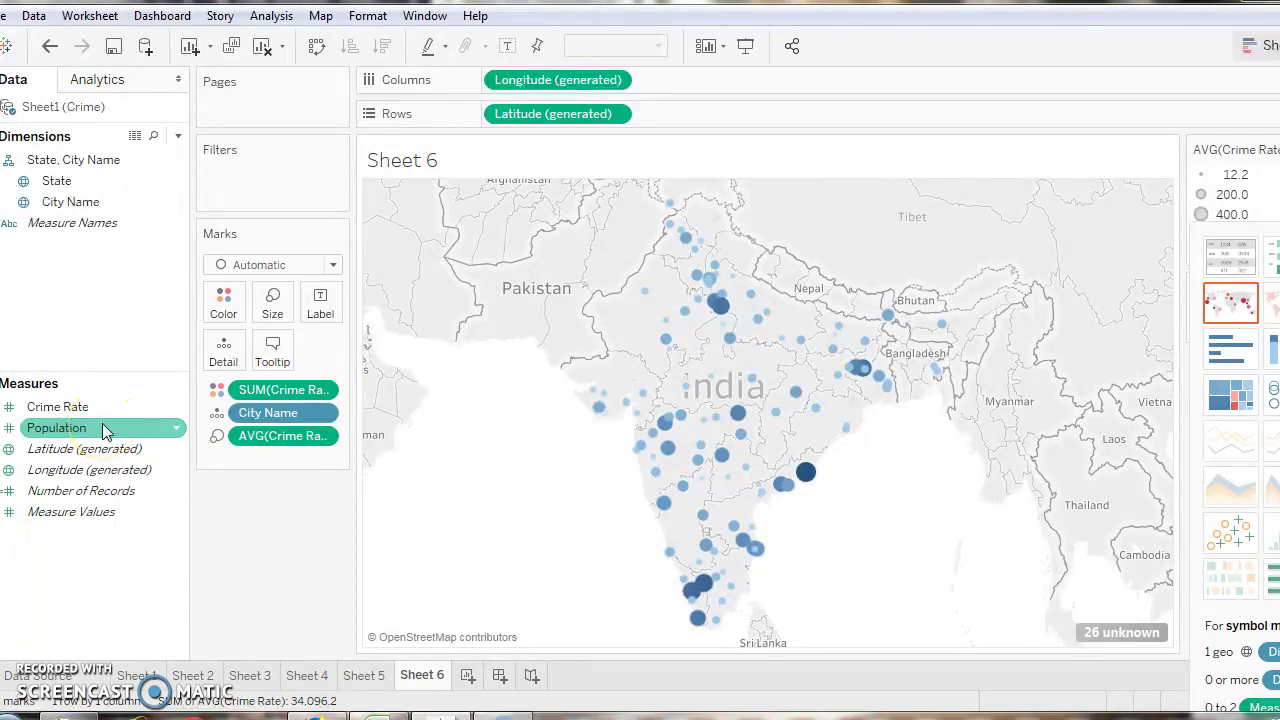
drag(105, 430, 285, 437)
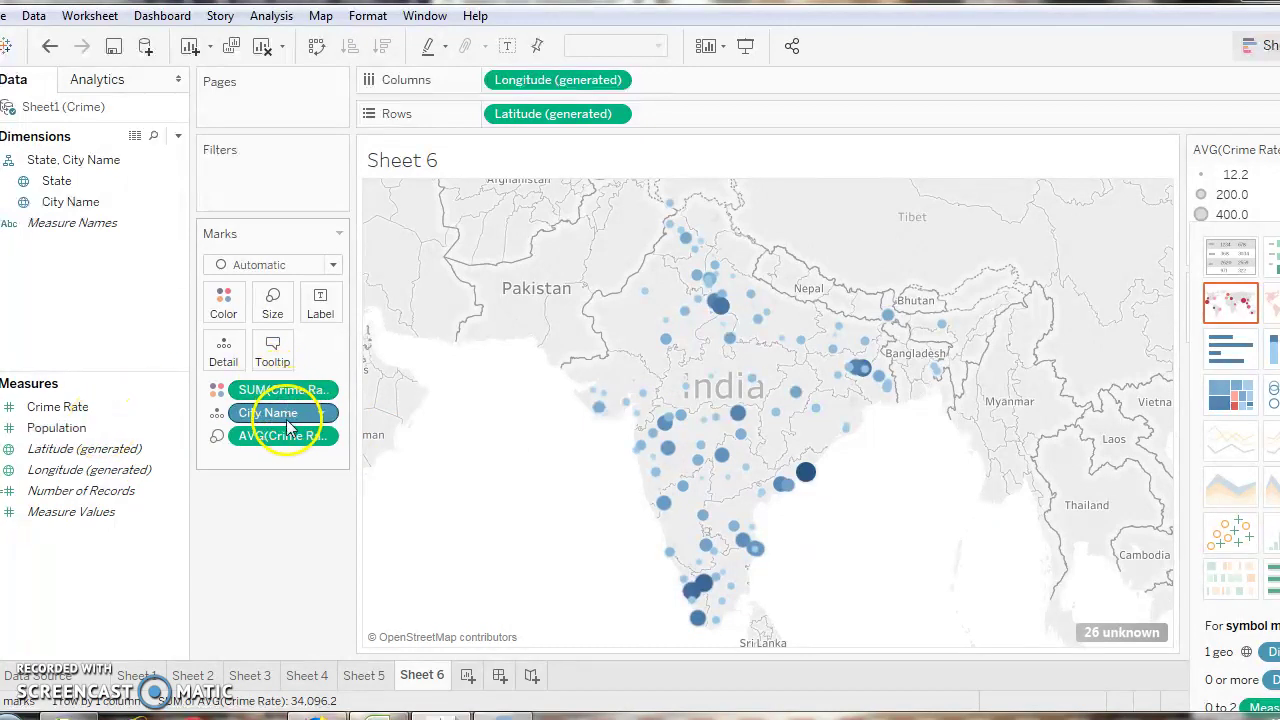
mouse_move(60, 428)
mouse_down()
mouse_move(247, 441)
mouse_move(44, 405)
mouse_up()
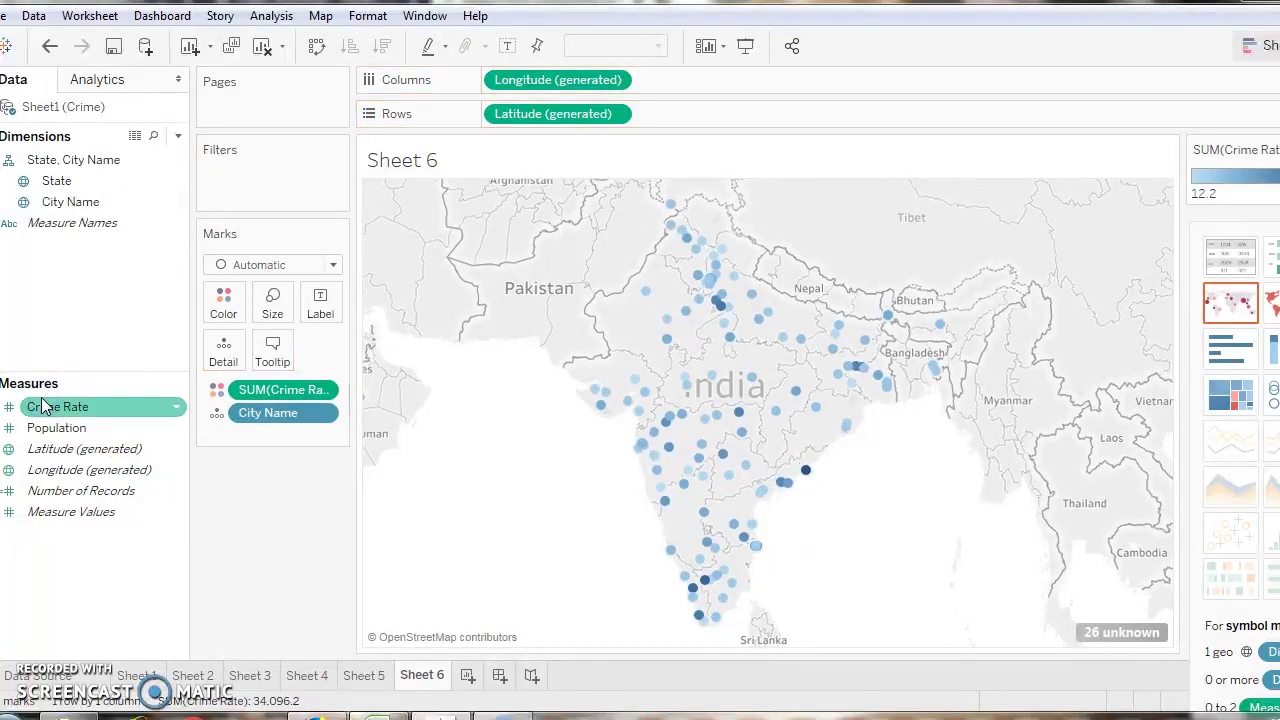
Drag Population onto Size so city circles scale by summed population, keeping crime-rate colour
click(107, 428)
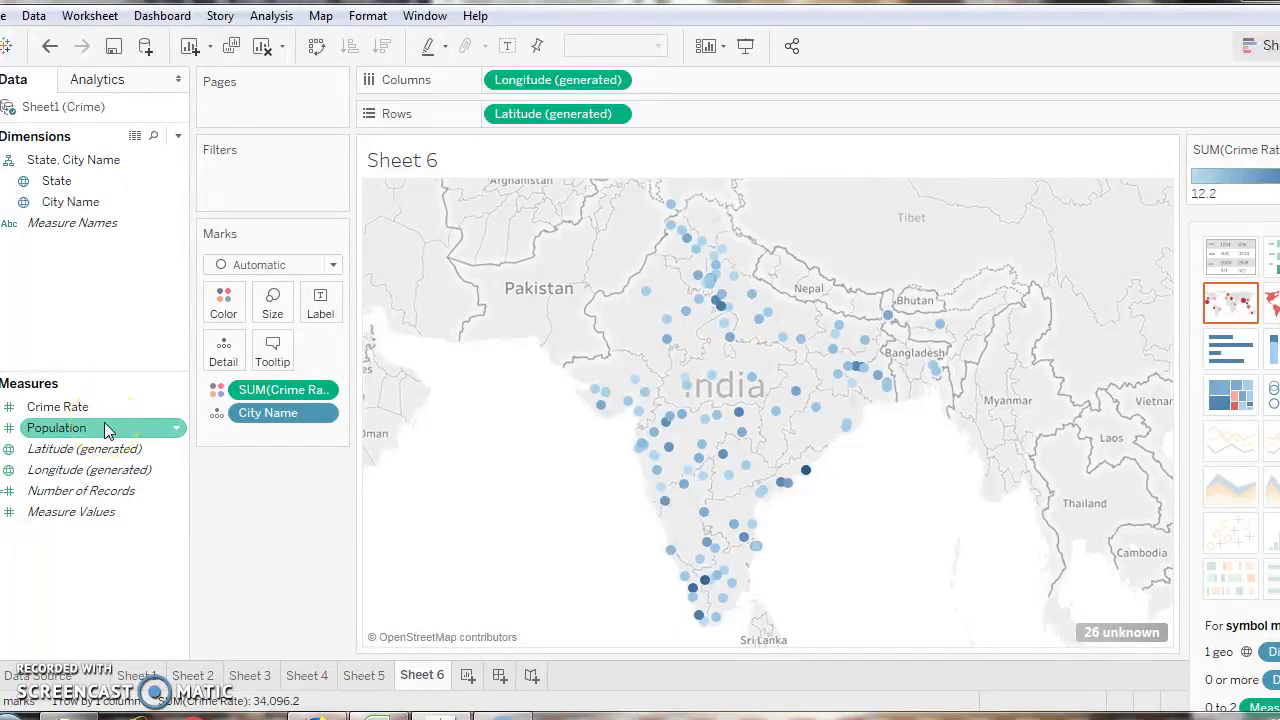
drag(104, 422, 280, 310)
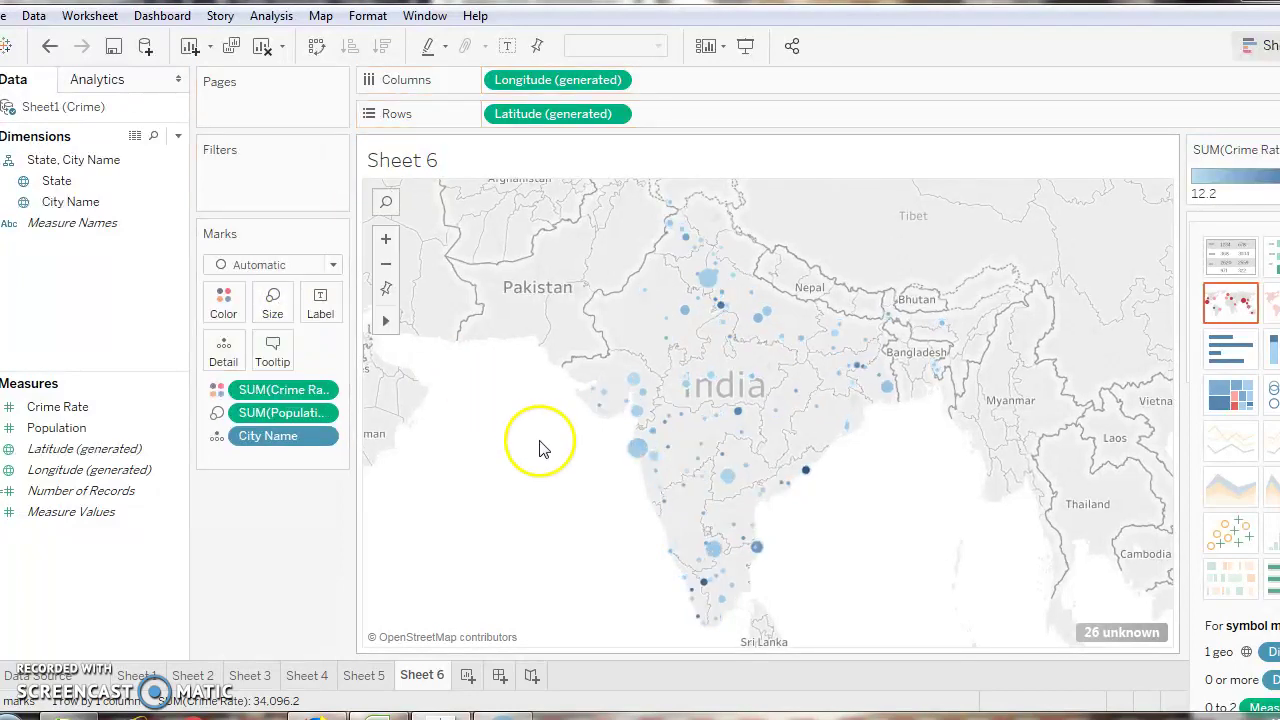